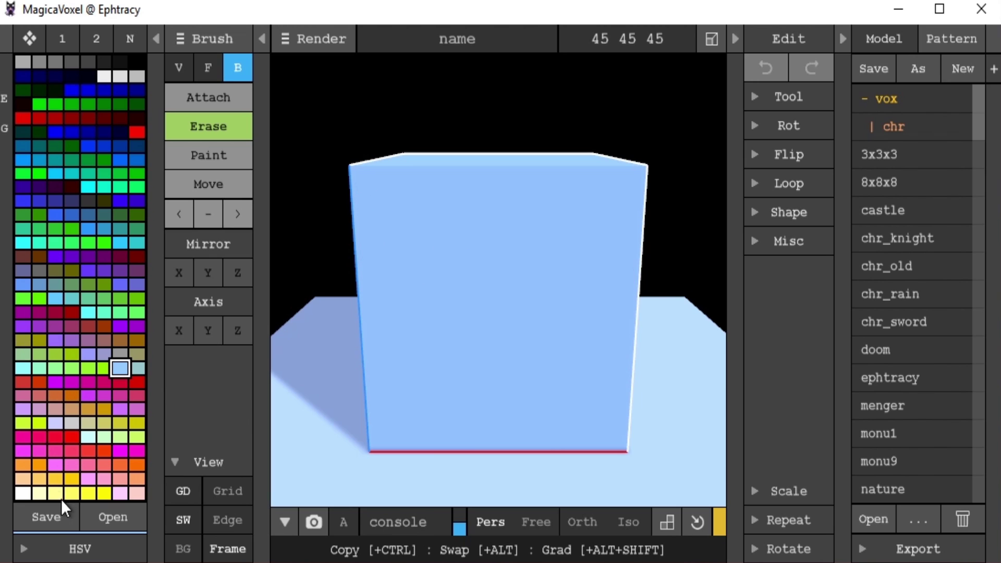
# - Select the violet swatch, and preview the other preset palettes before returning to the default one
pyautogui.click(84, 268)
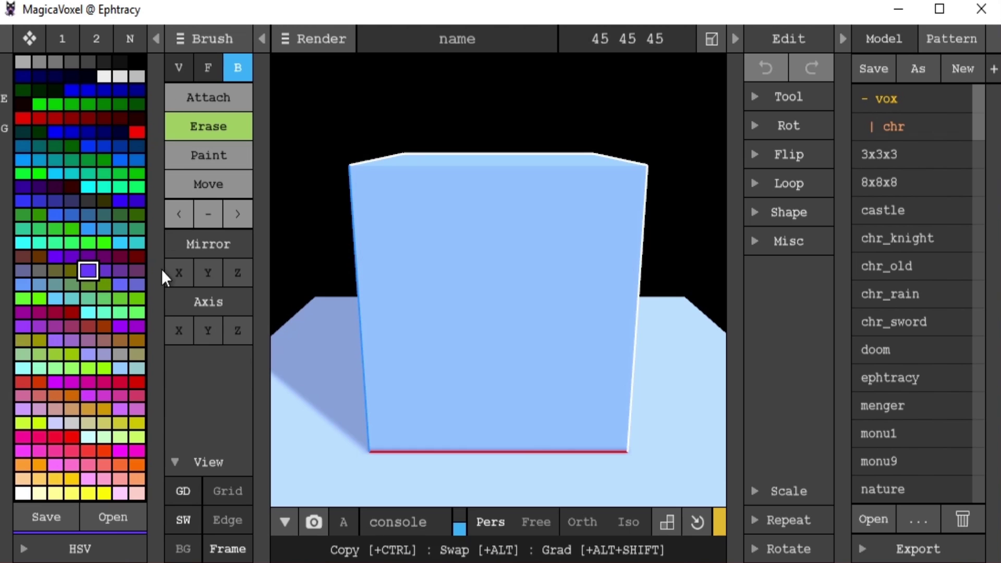
pyautogui.click(60, 39)
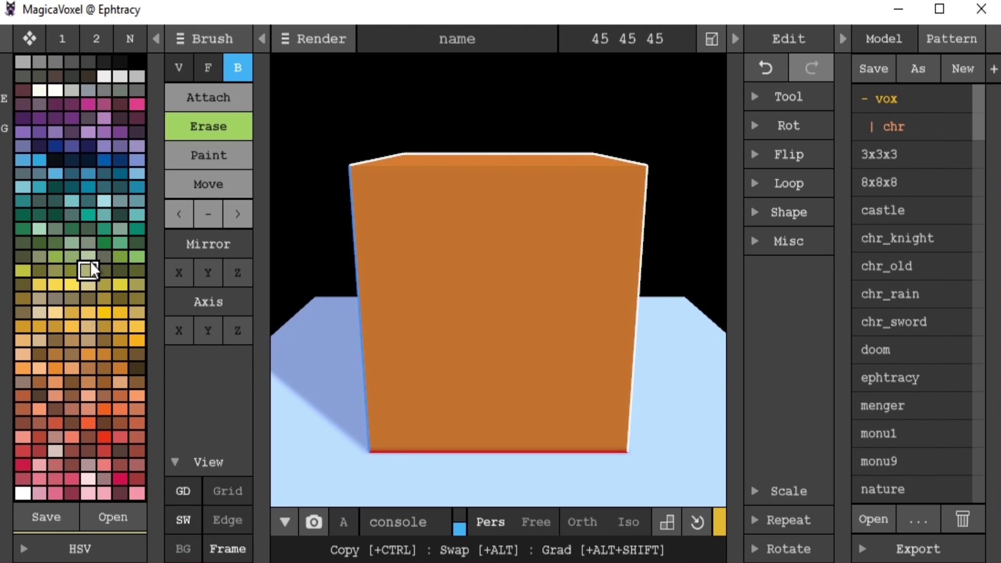
pyautogui.click(100, 40)
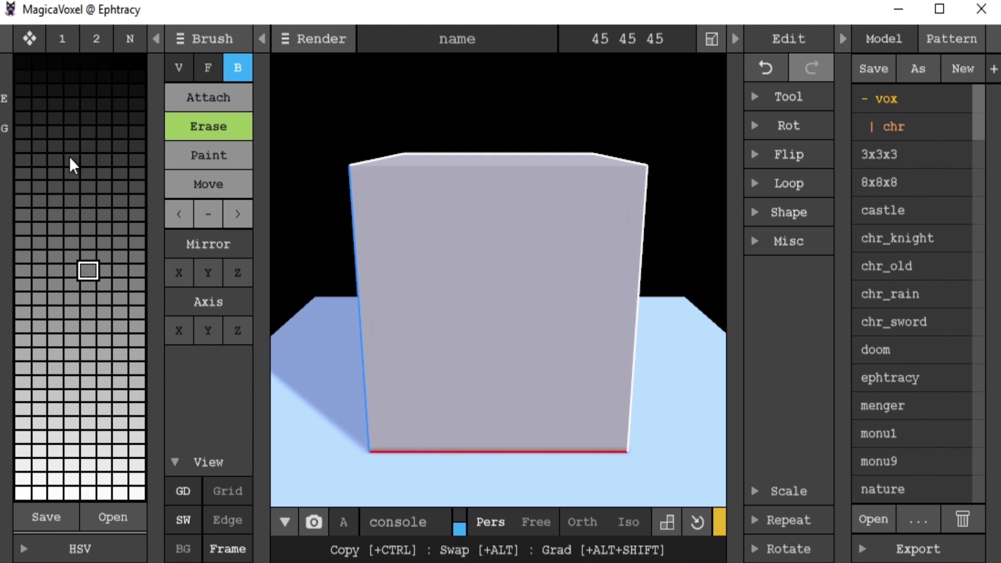
pyautogui.click(125, 38)
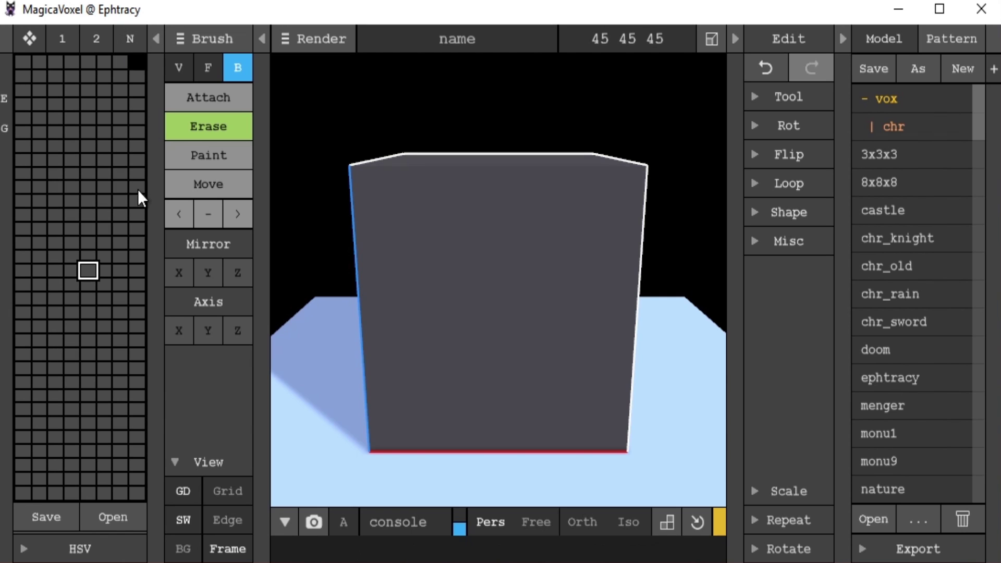
pyautogui.click(40, 37)
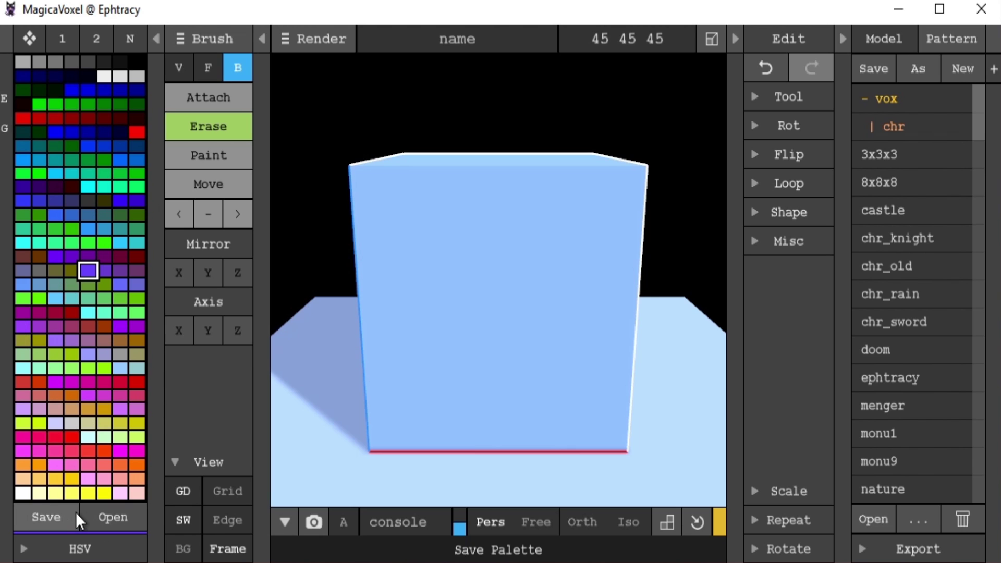
# - Expand the HSV colour controls and shift the selected violet swatch's hue to blue, RGB 50 108 255
pyautogui.click(23, 549)
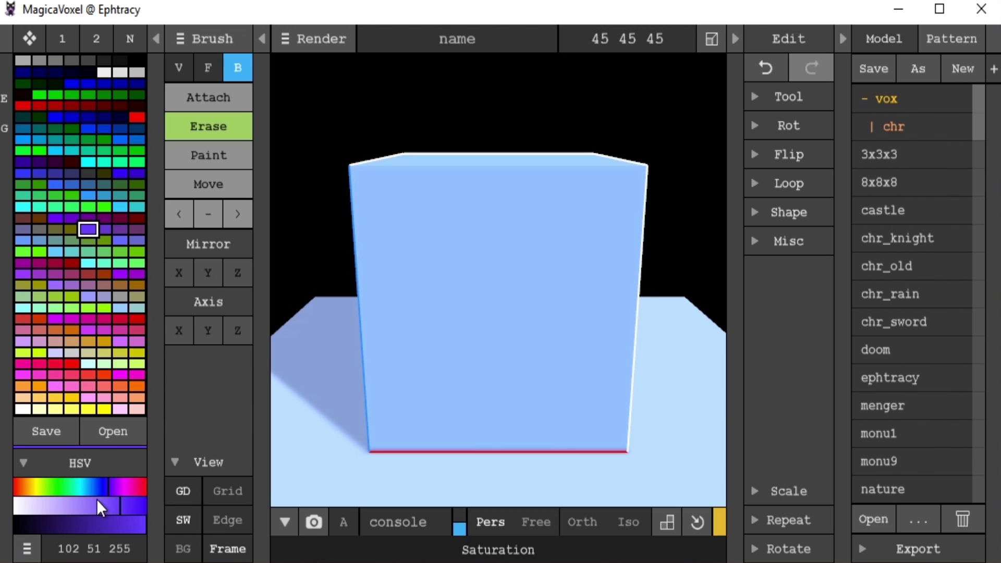
pyautogui.moveTo(106, 492)
pyautogui.mouseDown()
pyautogui.moveTo(26, 495)
pyautogui.moveTo(108, 491)
pyautogui.moveTo(84, 494)
pyautogui.moveTo(96, 491)
pyautogui.mouseUp()
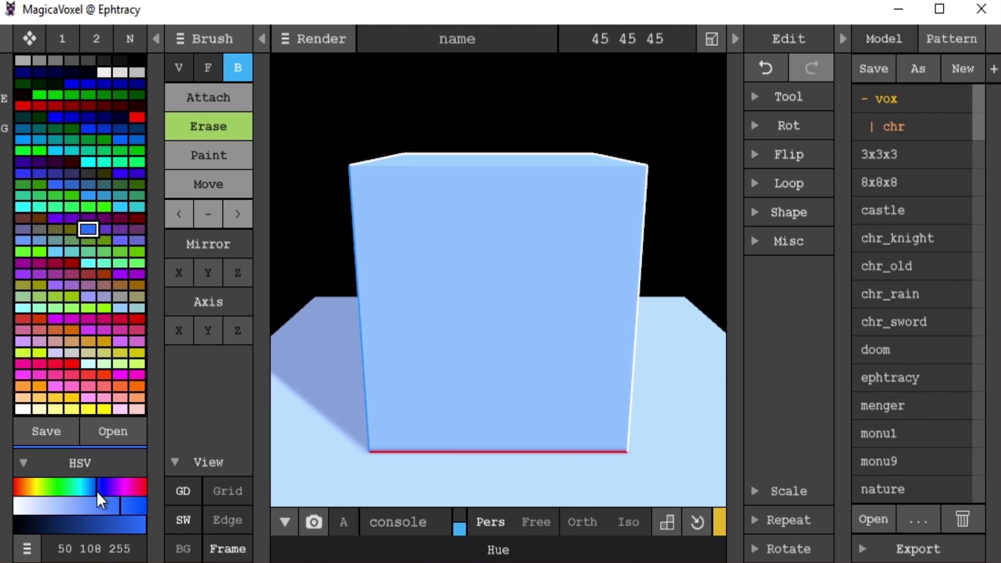
# - Preview the grid, edge, background, shadow, frame and ground display options, returning each to its original setting
pyautogui.click(233, 489)
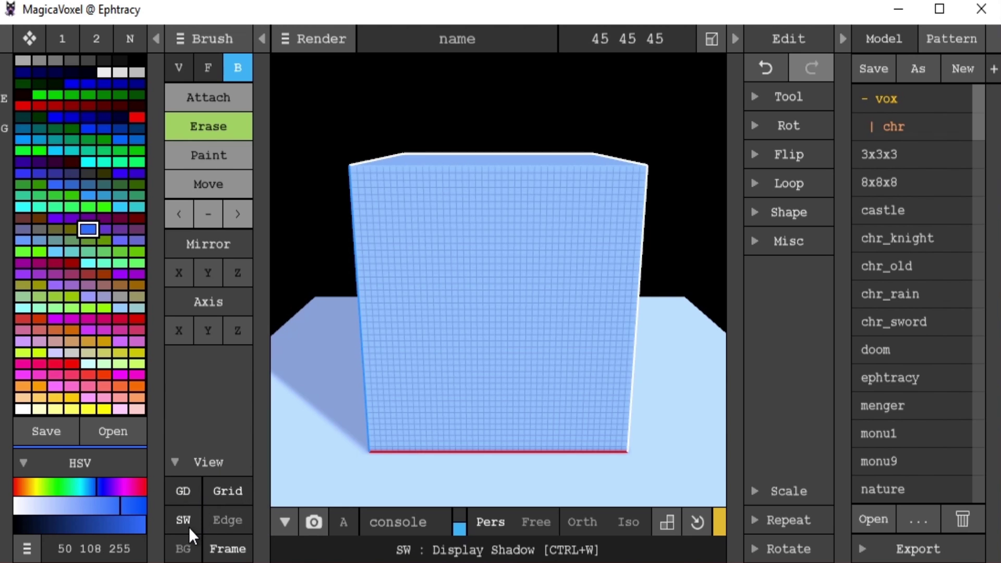
pyautogui.click(218, 522)
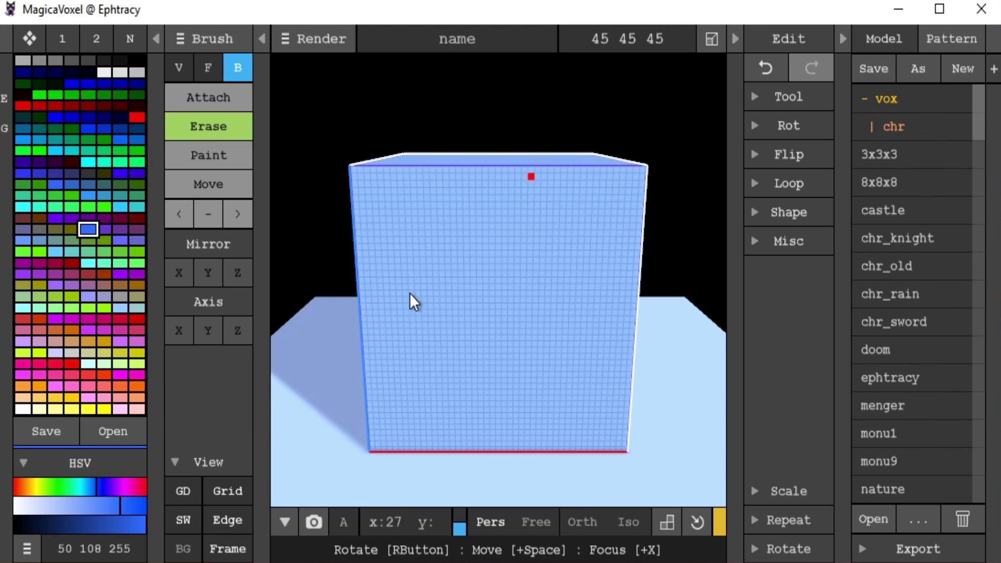
pyautogui.click(186, 557)
pyautogui.click(186, 557)
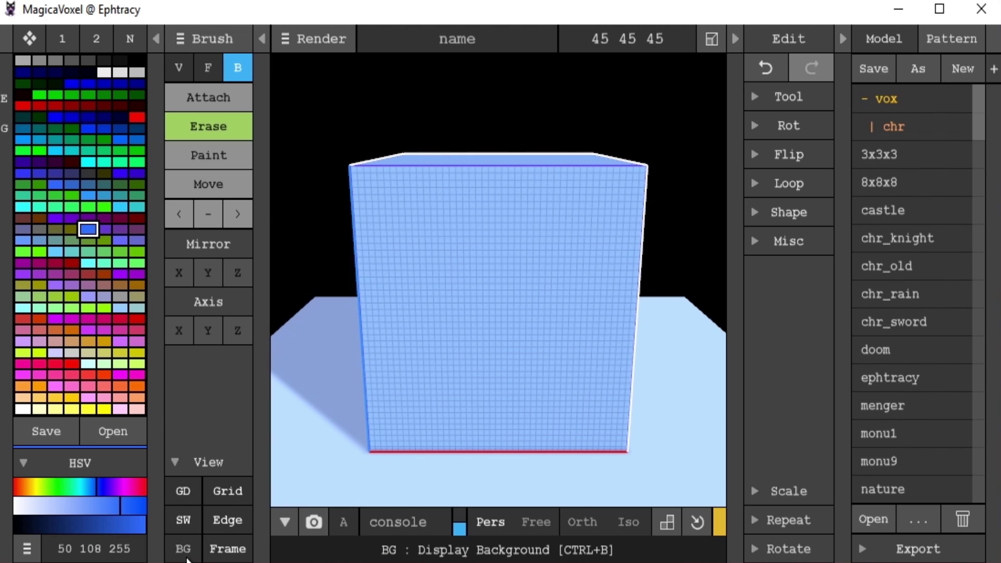
pyautogui.click(182, 520)
pyautogui.click(181, 520)
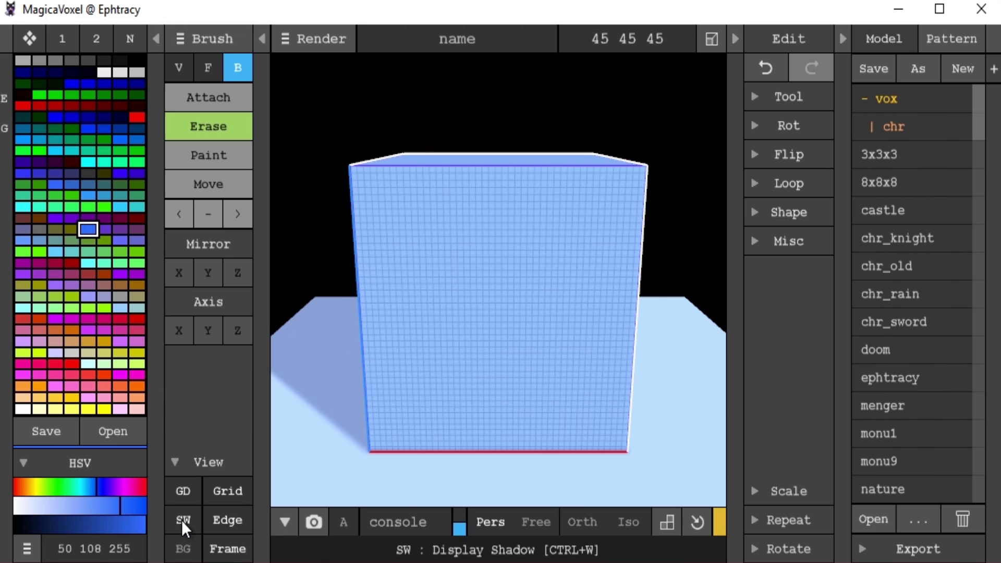
pyautogui.click(244, 557)
pyautogui.click(243, 556)
pyautogui.click(182, 493)
pyautogui.click(181, 492)
pyautogui.click(221, 488)
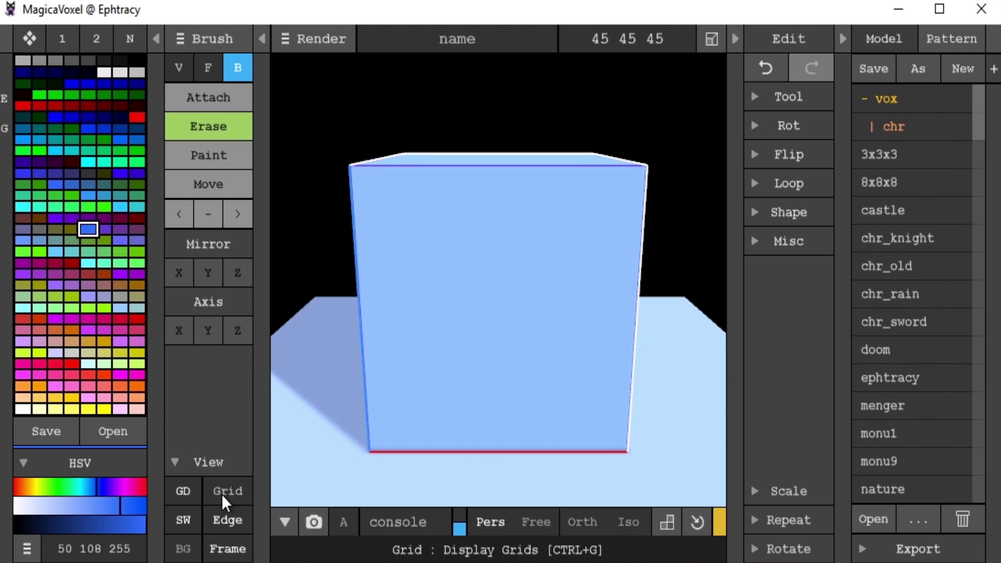
pyautogui.click(222, 519)
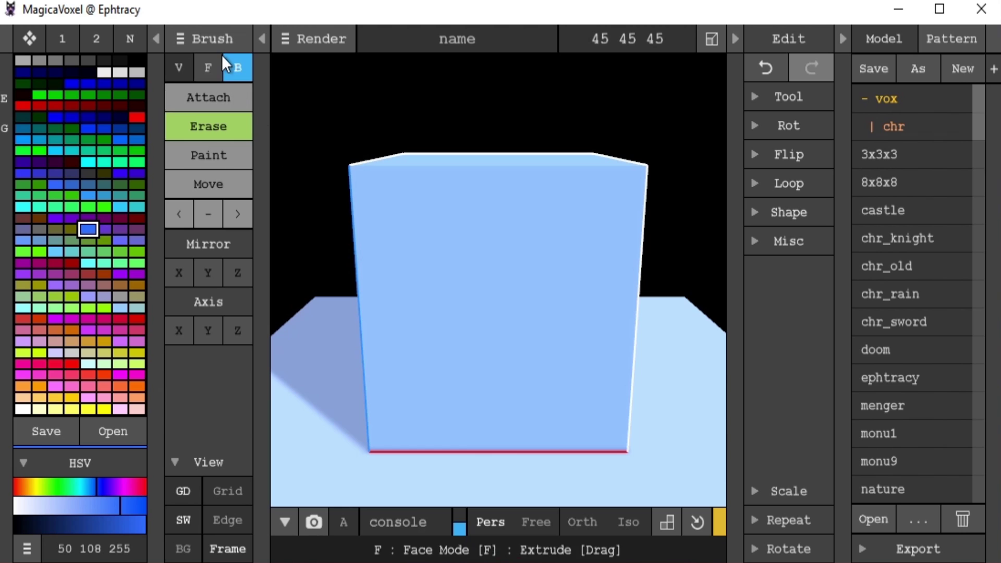
# - Show the shape brushes and erase a horizontal line across the cube's front face with the Line brush
pyautogui.click(195, 40)
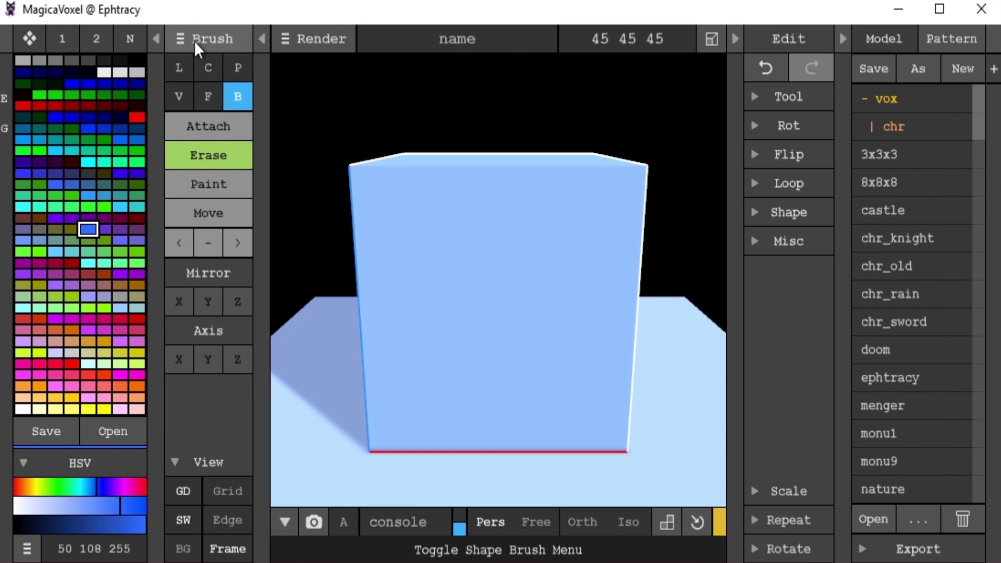
pyautogui.click(178, 68)
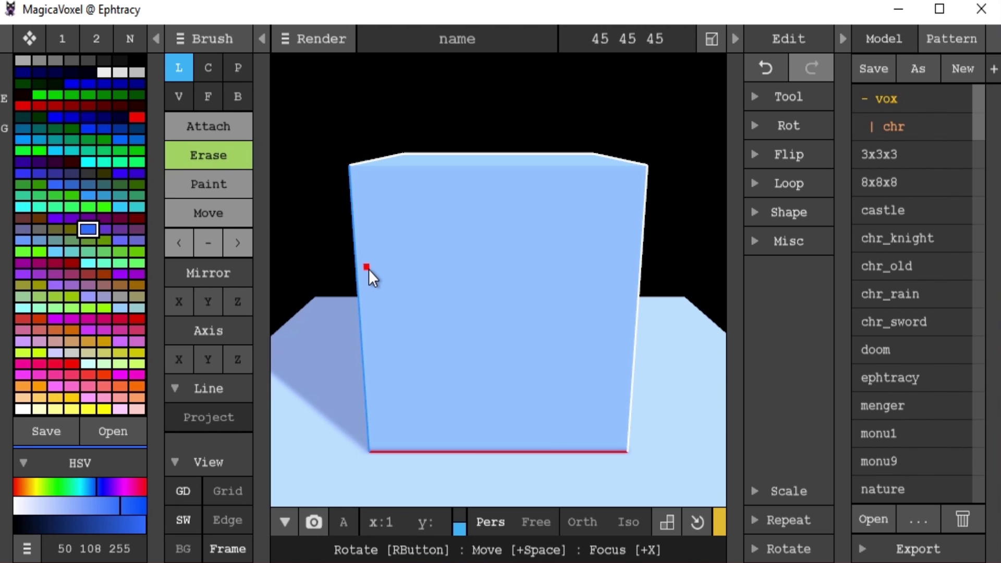
pyautogui.moveTo(368, 269); pyautogui.dragTo(627, 269)
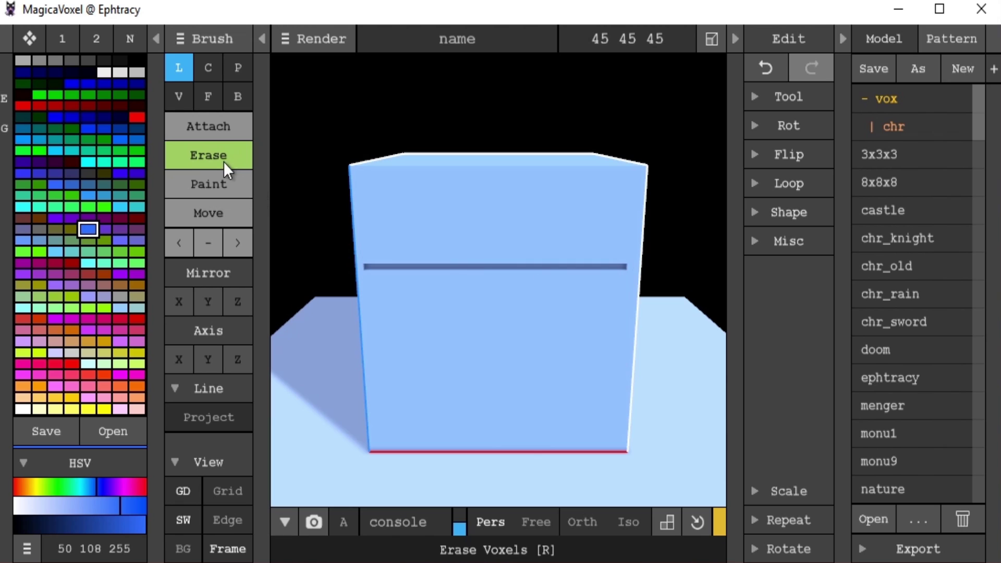
# - Erase a large circle below the line on the front face with the Center brush, and switch to the Pattern brush
pyautogui.click(198, 60)
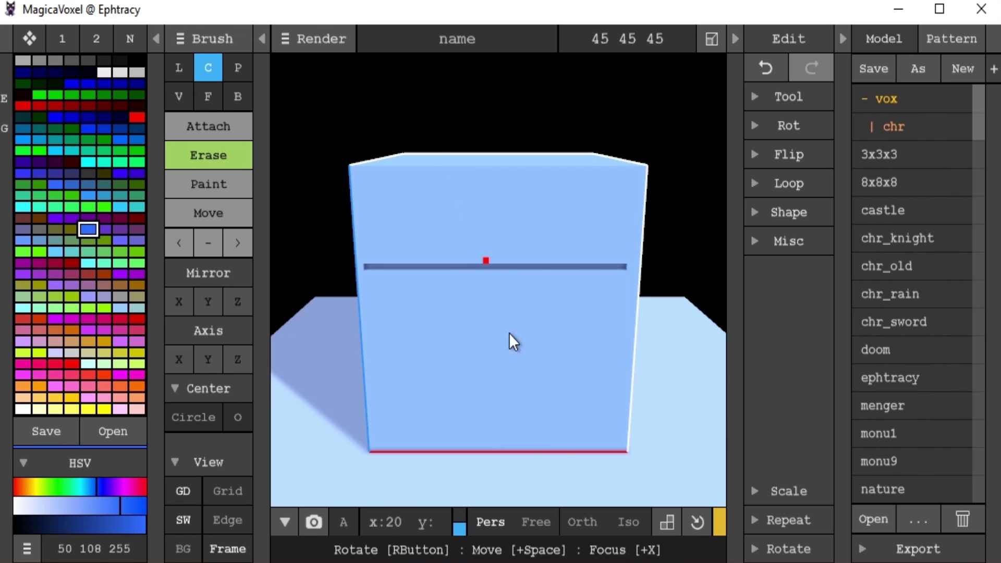
pyautogui.moveTo(497, 357)
pyautogui.mouseDown()
pyautogui.moveTo(520, 261)
pyautogui.moveTo(520, 307)
pyautogui.moveTo(560, 307)
pyautogui.mouseUp()
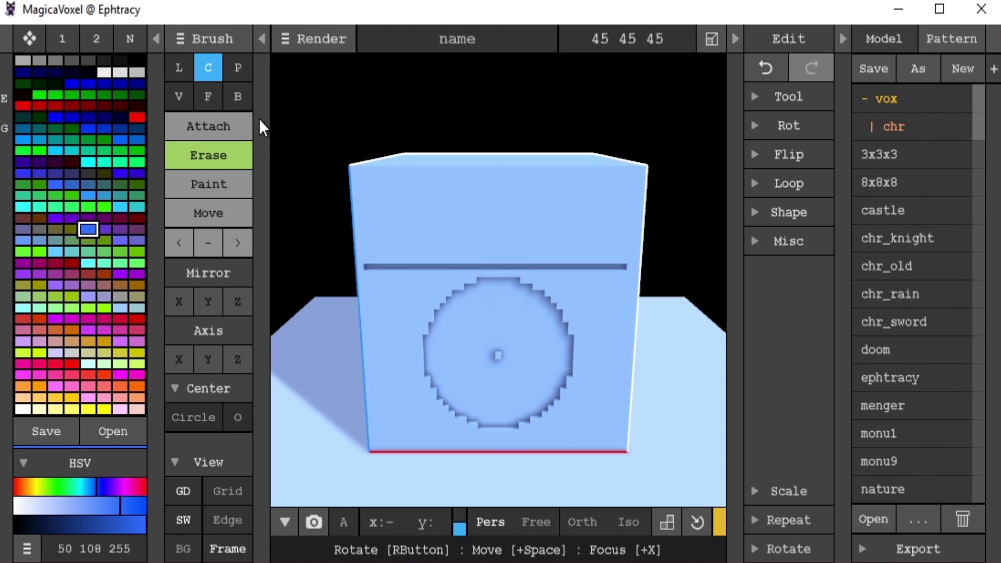
pyautogui.click(238, 63)
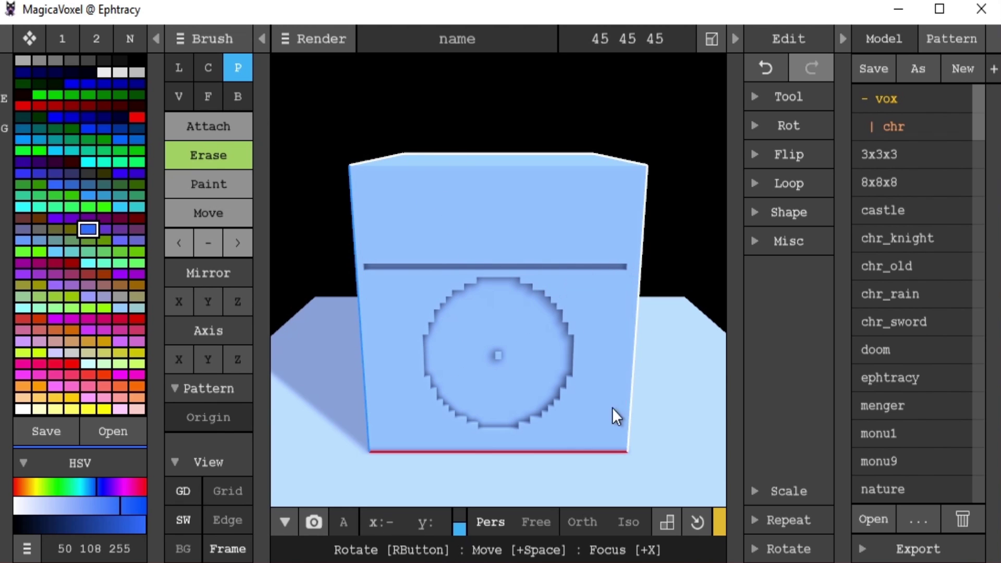
# - Erase freehand scribbles across the upper and middle parts of the front face with the Voxel brush in 3D mode
pyautogui.click(177, 98)
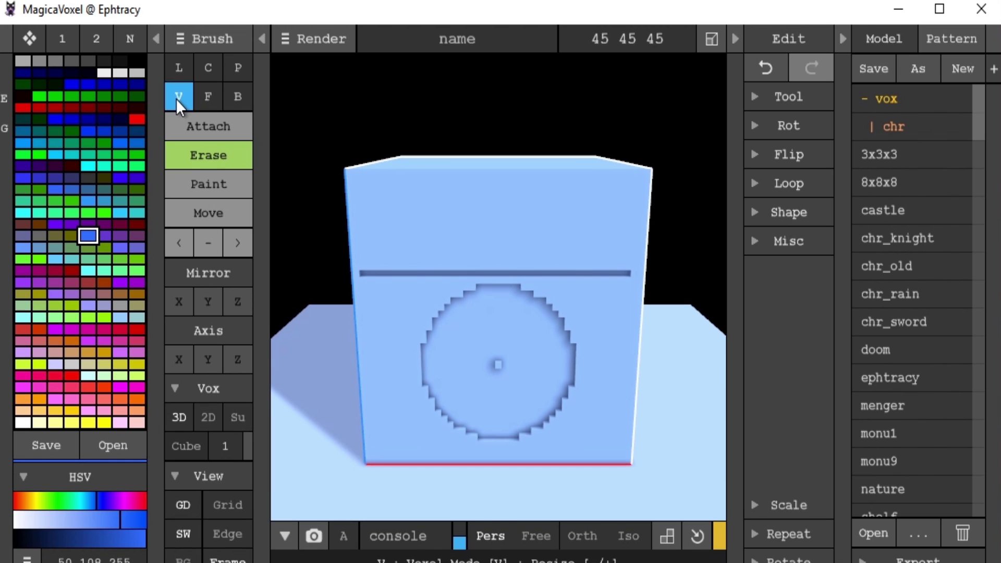
pyautogui.click(405, 210)
pyautogui.click(495, 233)
pyautogui.click(361, 245)
pyautogui.moveTo(430, 239); pyautogui.dragTo(459, 258)
pyautogui.moveTo(458, 304)
pyautogui.mouseDown()
pyautogui.moveTo(510, 286)
pyautogui.moveTo(528, 369)
pyautogui.mouseUp()
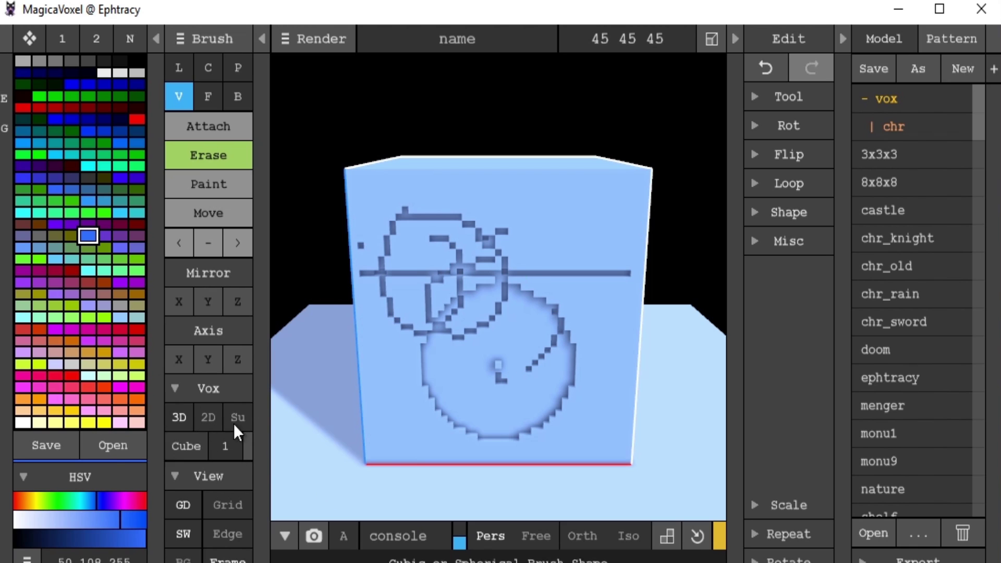
# - Erase the connected areas of the cube's front layer and the larger leftover raised pieces with the Face brush
pyautogui.click(207, 95)
pyautogui.click(584, 206)
pyautogui.click(555, 228)
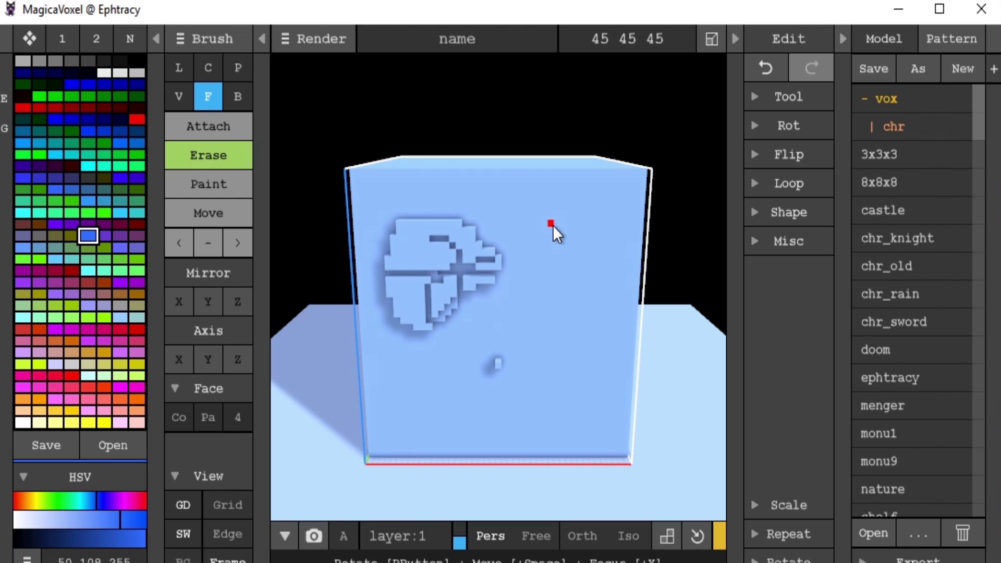
pyautogui.click(416, 262)
pyautogui.click(416, 319)
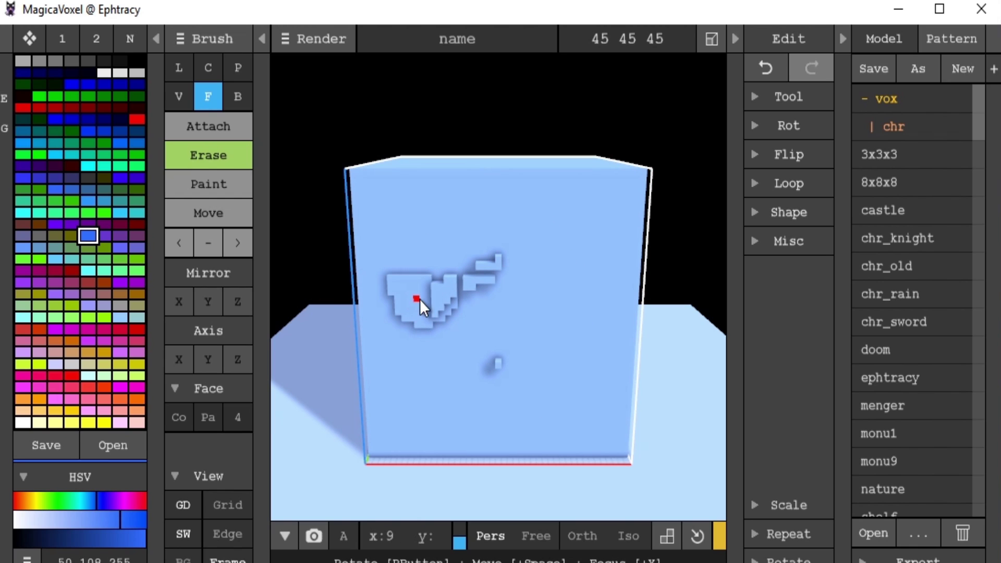
pyautogui.click(439, 300)
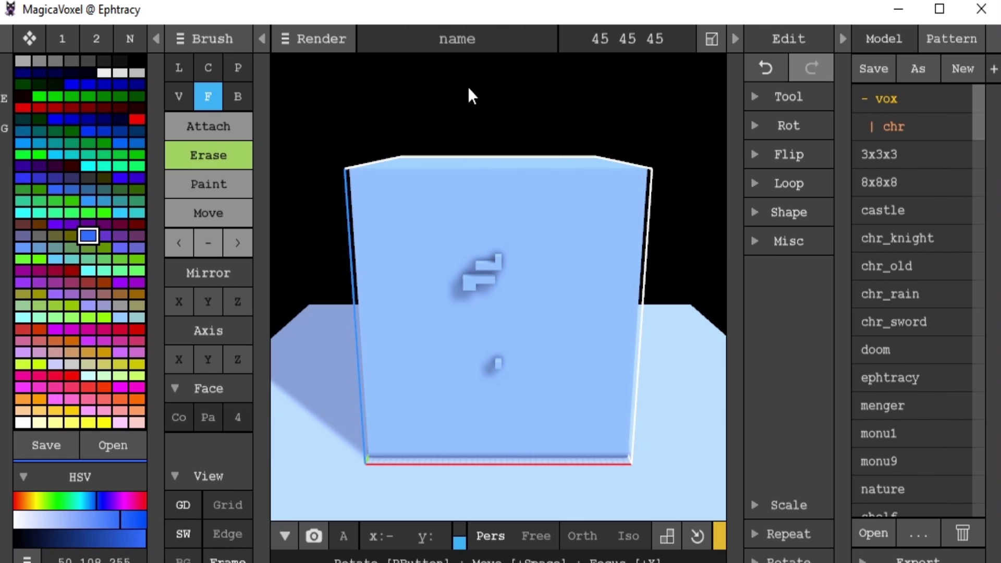
# - Carve several overlapping rectangular recesses into the front of the cube with the Box brush in Erase mode
pyautogui.click(232, 96)
pyautogui.moveTo(374, 201)
pyautogui.mouseDown()
pyautogui.moveTo(603, 459)
pyautogui.moveTo(529, 371)
pyautogui.mouseUp()
pyautogui.moveTo(601, 414)
pyautogui.mouseDown()
pyautogui.moveTo(467, 307)
pyautogui.moveTo(445, 219)
pyautogui.mouseUp()
pyautogui.moveTo(371, 229)
pyautogui.mouseDown()
pyautogui.moveTo(462, 317)
pyautogui.moveTo(444, 274)
pyautogui.moveTo(516, 432)
pyautogui.mouseUp()
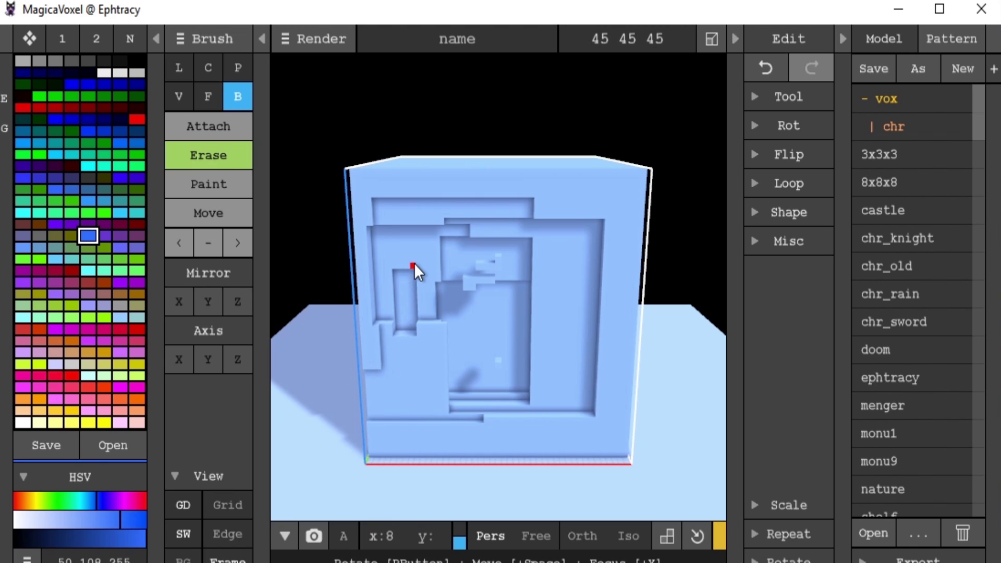
pyautogui.moveTo(414, 271)
pyautogui.mouseDown()
pyautogui.moveTo(422, 337)
pyautogui.moveTo(408, 415)
pyautogui.mouseUp()
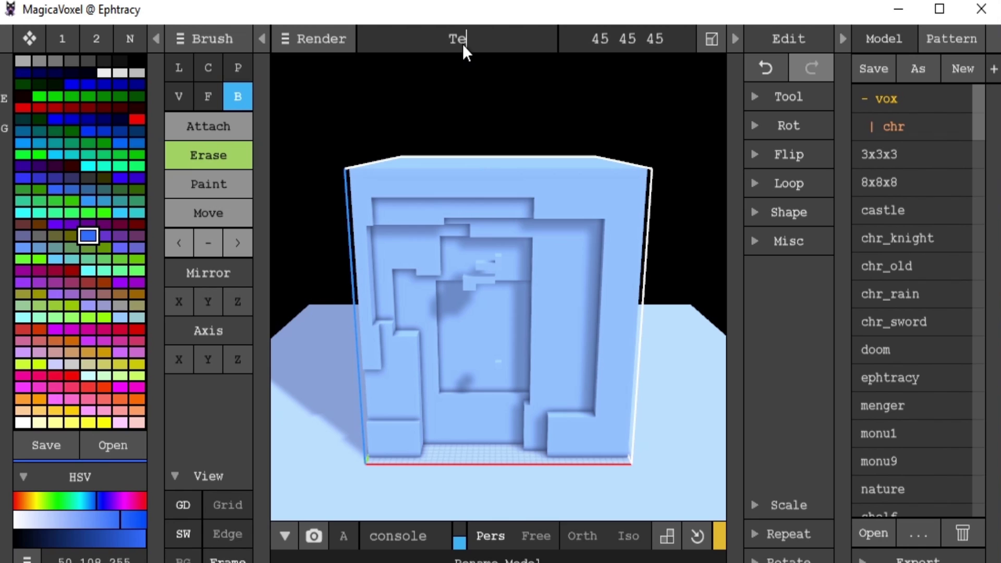
# - Rename the model Test and save it as Test.vox in the vox folder
pyautogui.press('Return')
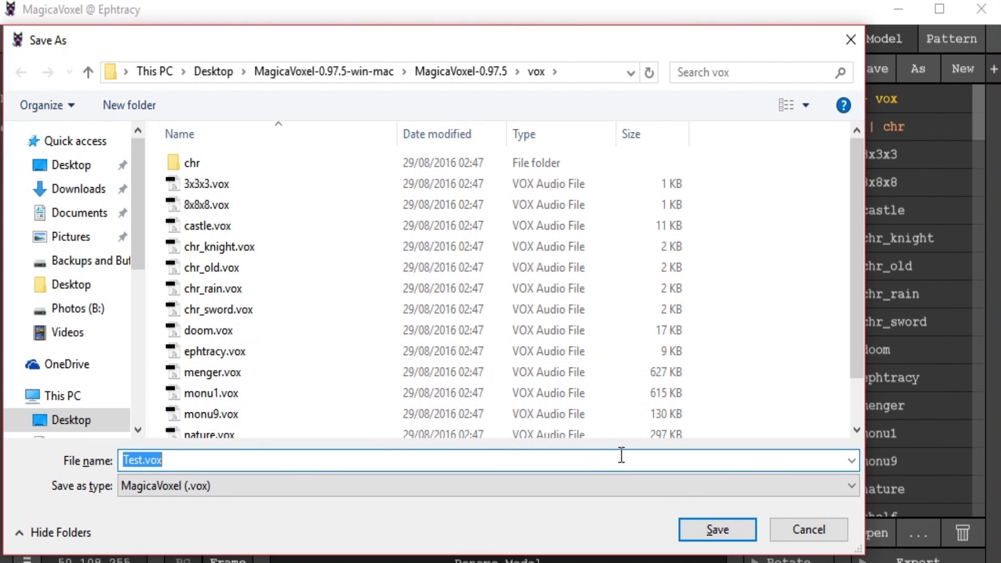
pyautogui.click(698, 524)
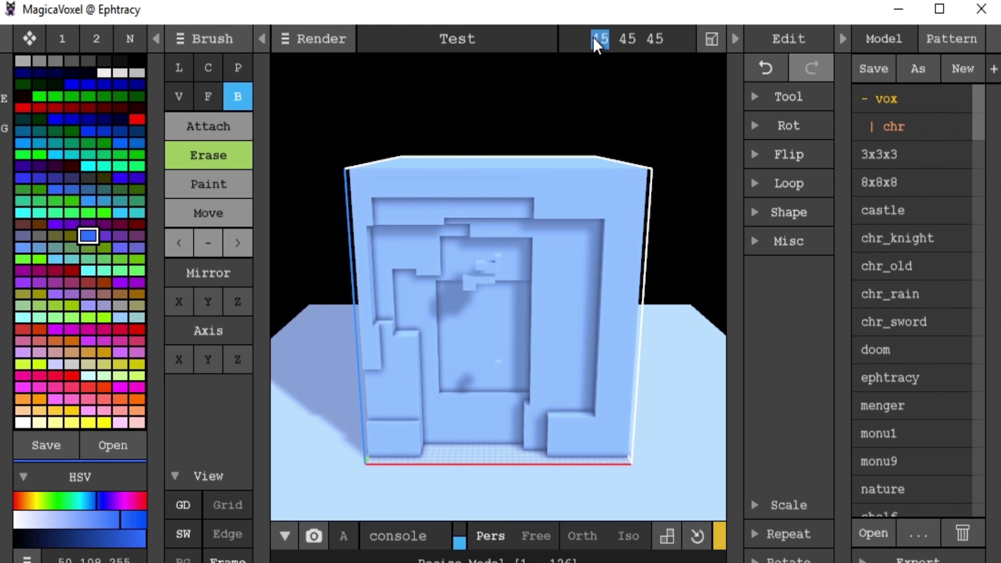
# - Resize the model volume to 50 50 50
pyautogui.write('50')
pyautogui.press('Return')
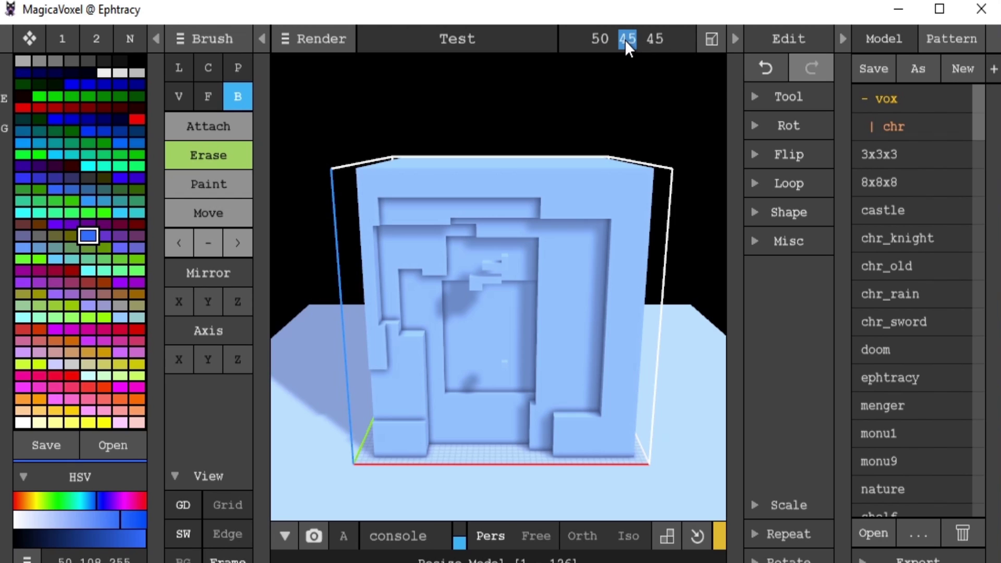
pyautogui.write('50 50')
pyautogui.press('Return')
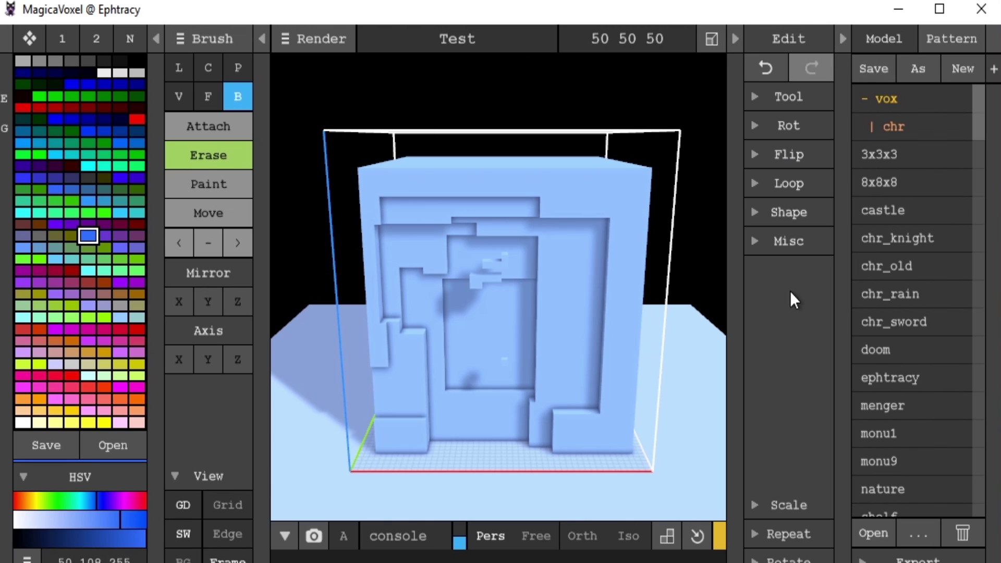
# - Reveal the Tool and Flip operations, look at the Rot options, and flip the model along Y and back
pyautogui.click(751, 101)
pyautogui.click(760, 216)
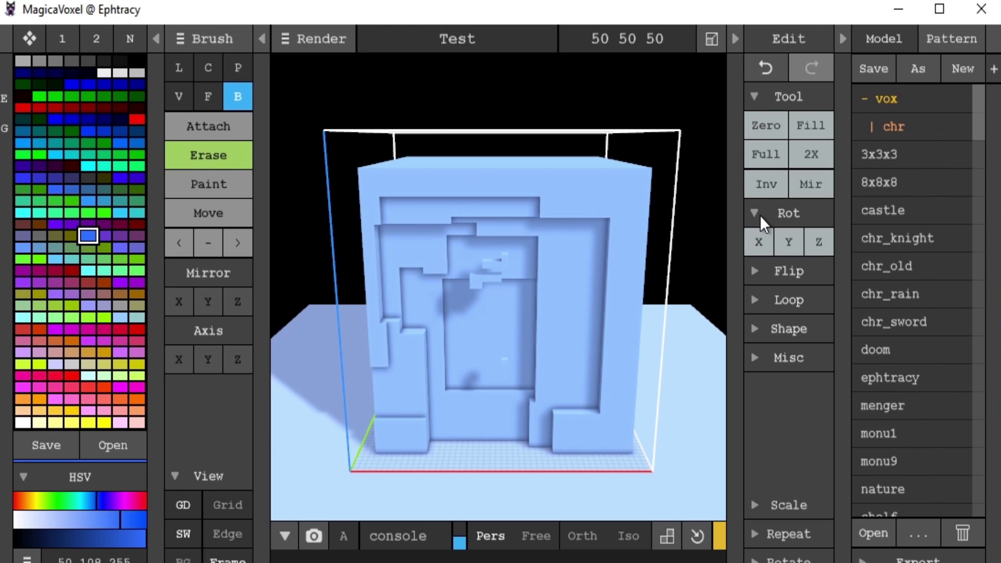
pyautogui.click(758, 213)
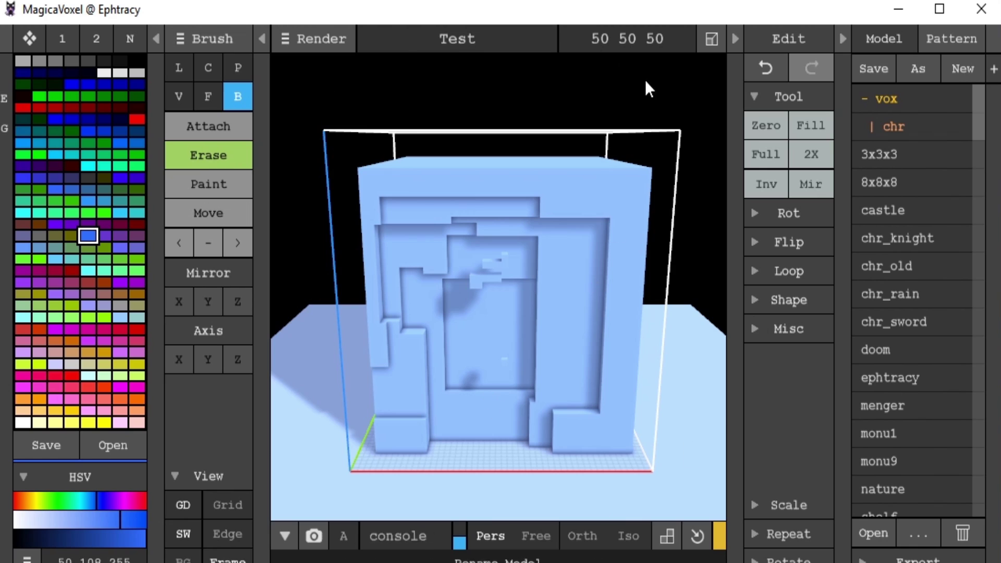
pyautogui.click(753, 246)
pyautogui.click(752, 247)
pyautogui.click(754, 252)
pyautogui.click(792, 274)
pyautogui.click(793, 275)
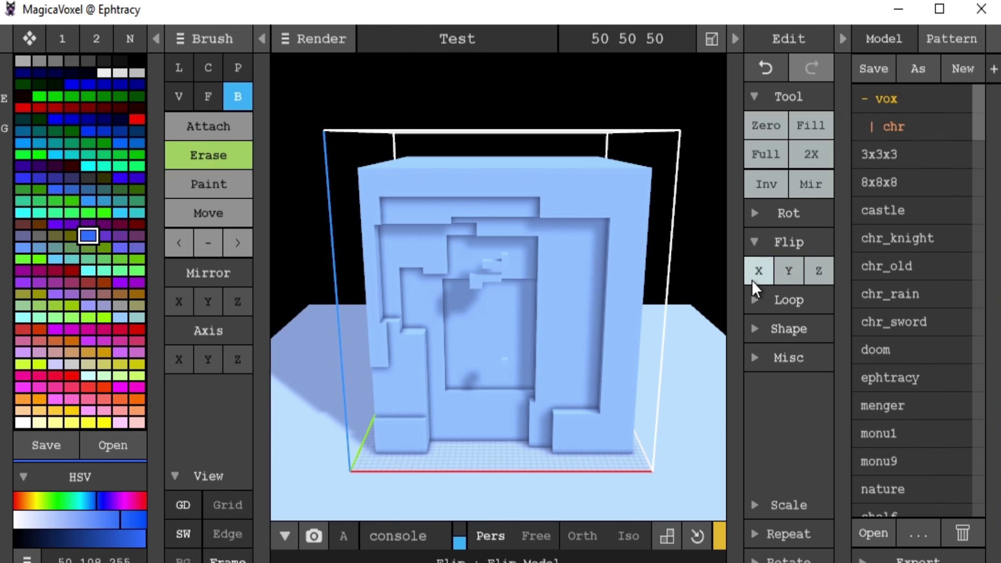
# - Reveal the Loop operations and shift the model back and forth along the Y axis
pyautogui.click(761, 300)
pyautogui.click(789, 338)
pyautogui.click(790, 339)
pyautogui.click(789, 339)
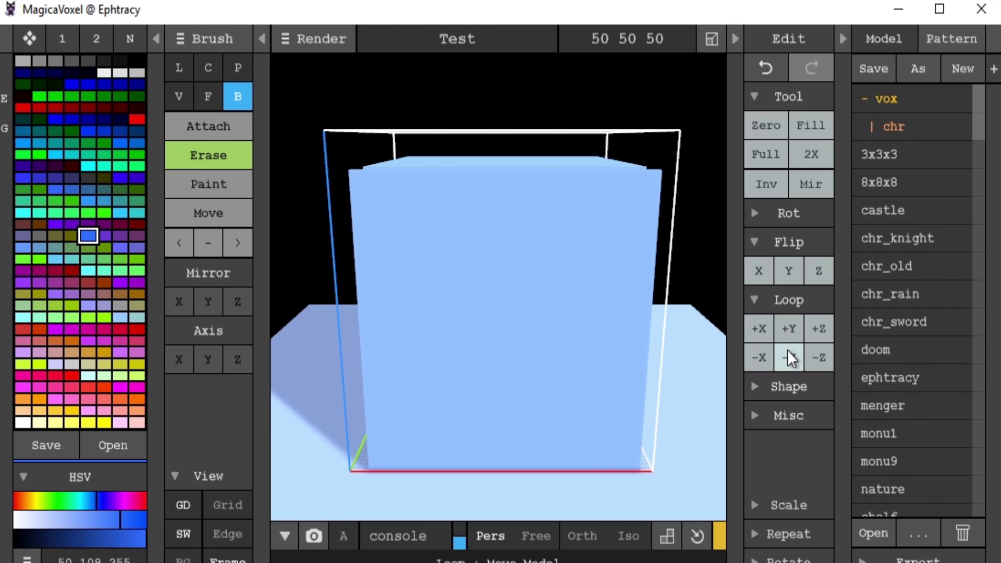
pyautogui.click(788, 350)
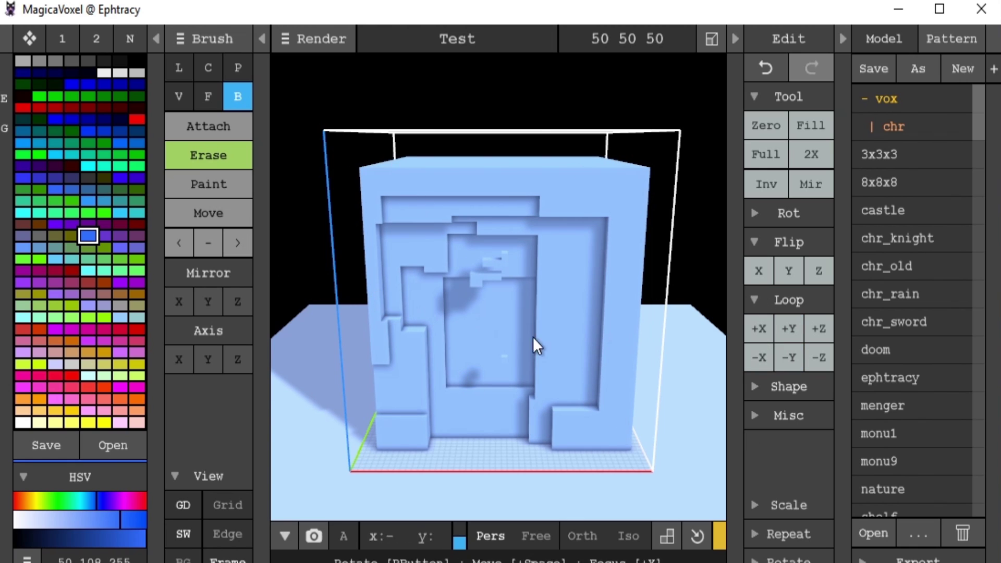
# - Reveal the Shape operations and generate each one in turn: cylinder, cone, pyramid, maze and Perl, finishing with the ellipsoid
pyautogui.click(755, 385)
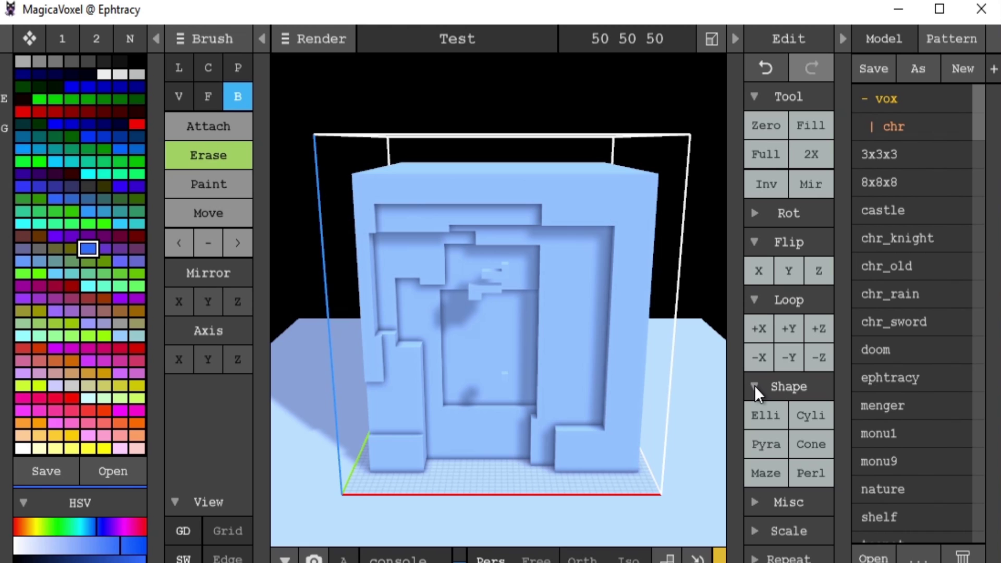
pyautogui.click(774, 424)
pyautogui.click(812, 419)
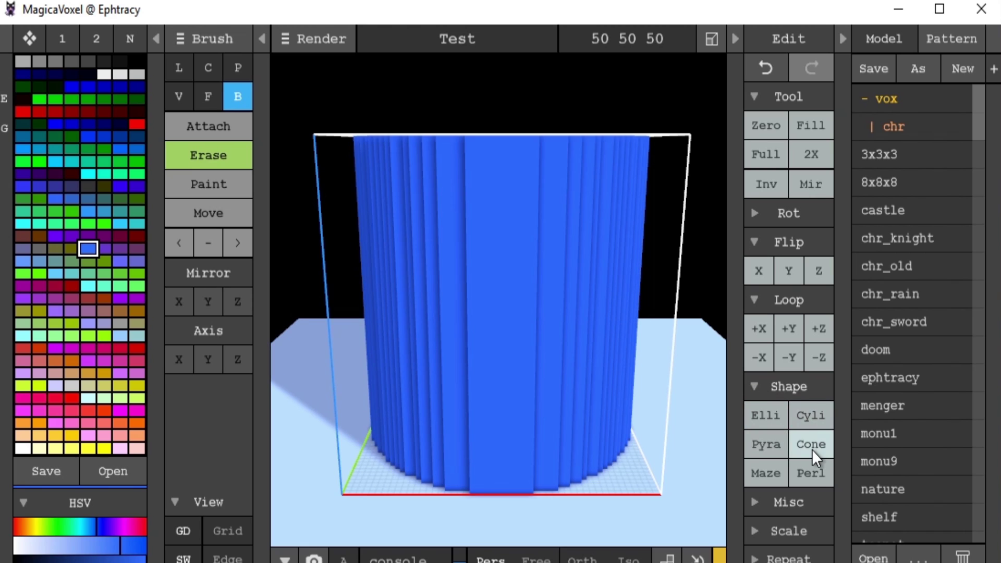
pyautogui.click(812, 448)
pyautogui.click(778, 451)
pyautogui.click(768, 472)
pyautogui.click(816, 475)
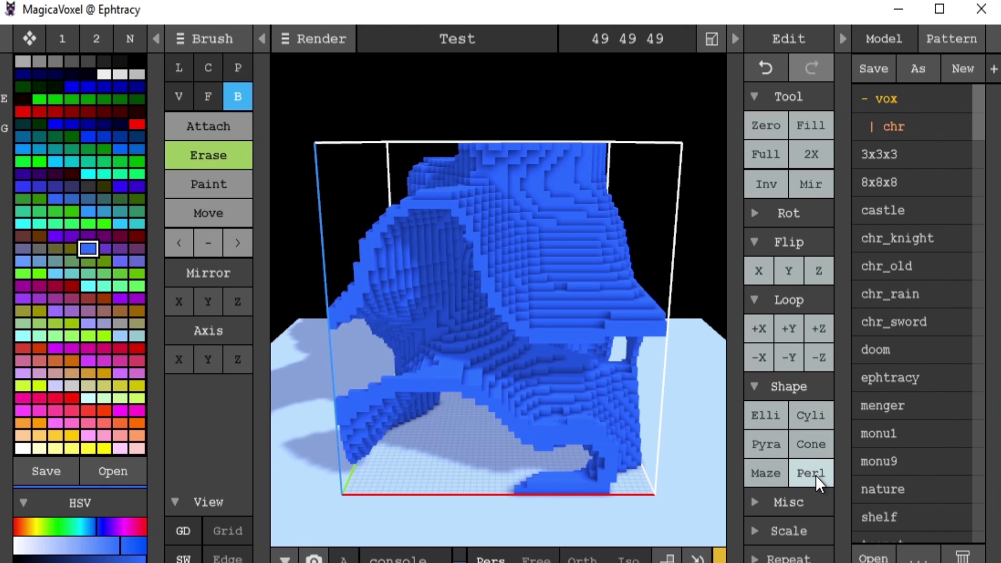
pyautogui.click(764, 416)
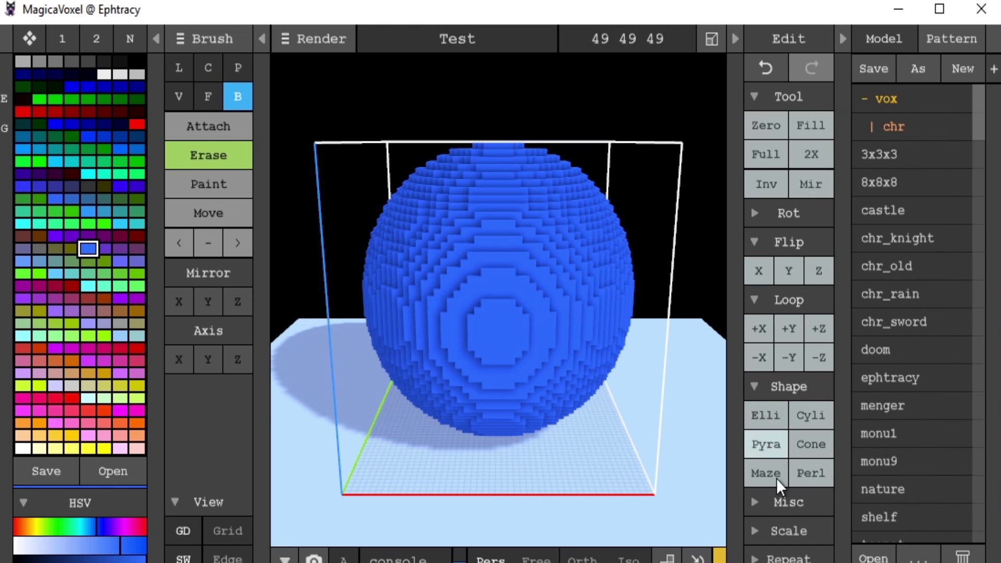
# - Look at the Misc operations, cancelling the file selection for Shell, and collapse the Misc and Tool groups
pyautogui.click(770, 501)
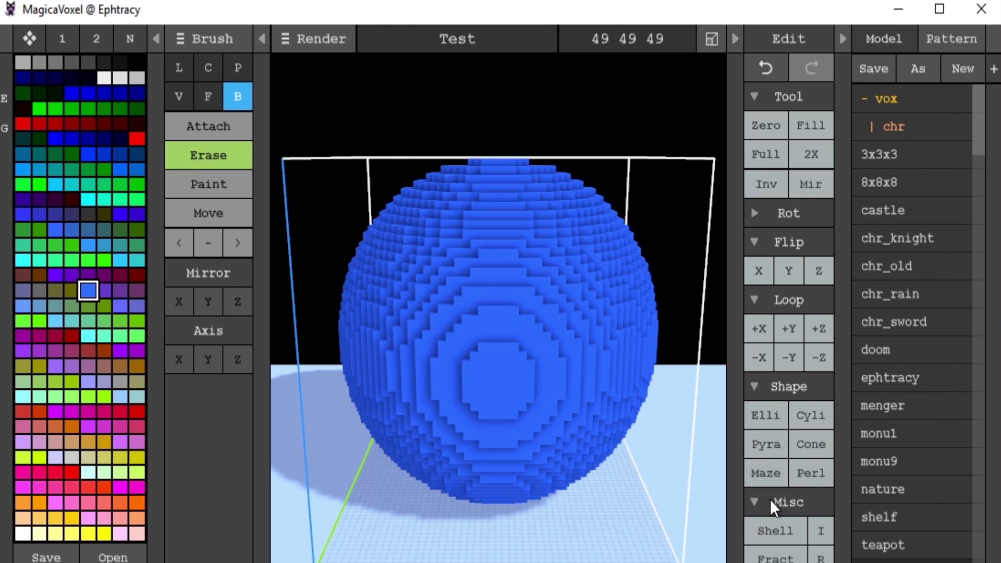
pyautogui.click(817, 531)
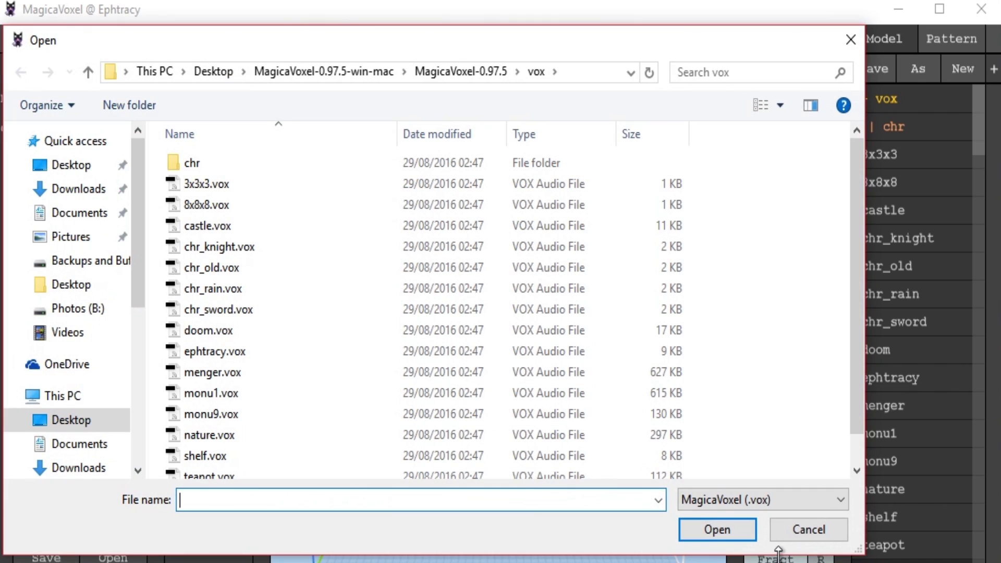
pyautogui.click(804, 533)
pyautogui.click(757, 507)
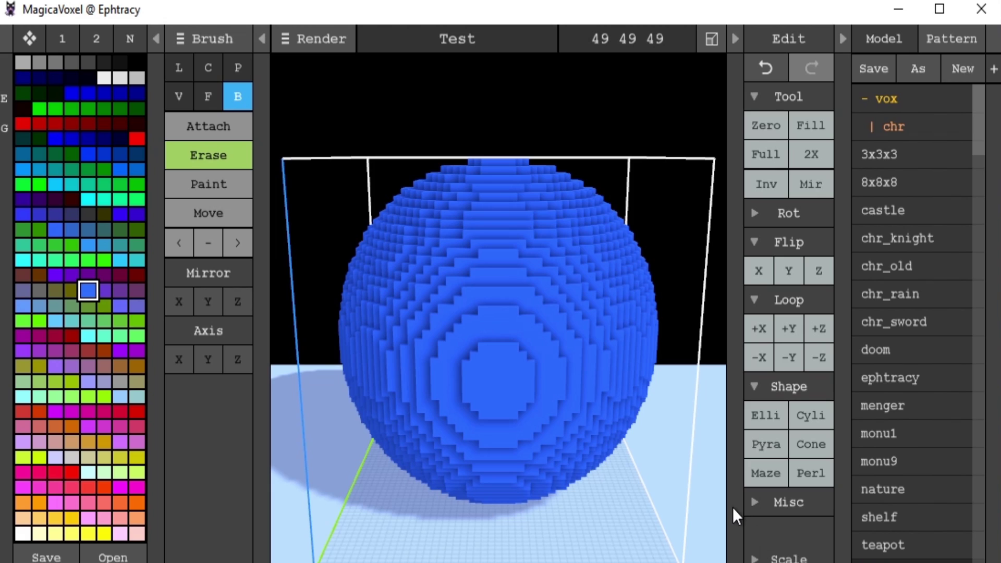
pyautogui.click(793, 99)
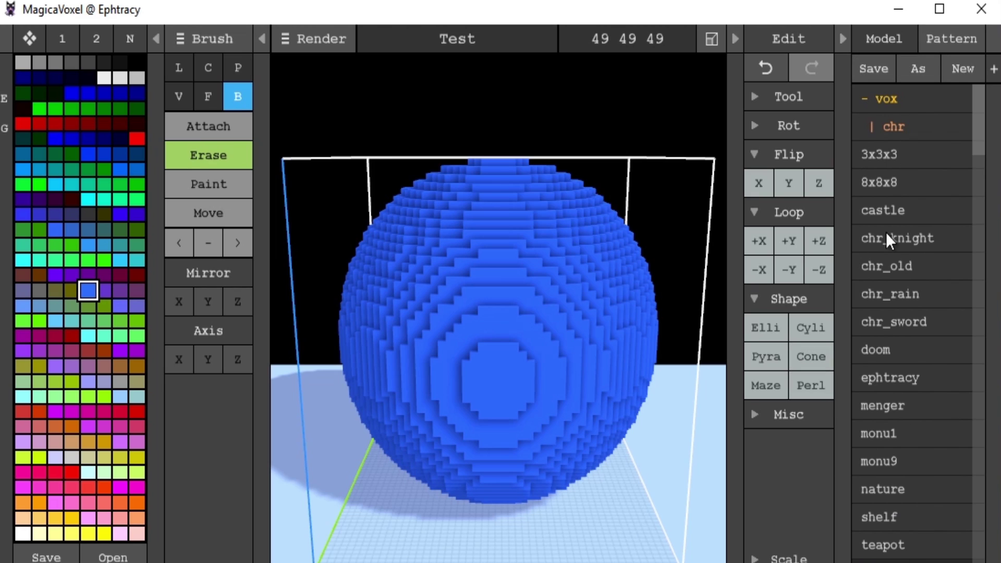
# - Load the sample models 3x3x3, 8x8x8, castle, chr_knight, chr_old, chr_rain and chr_sword one after another to view them
pyautogui.click(873, 154)
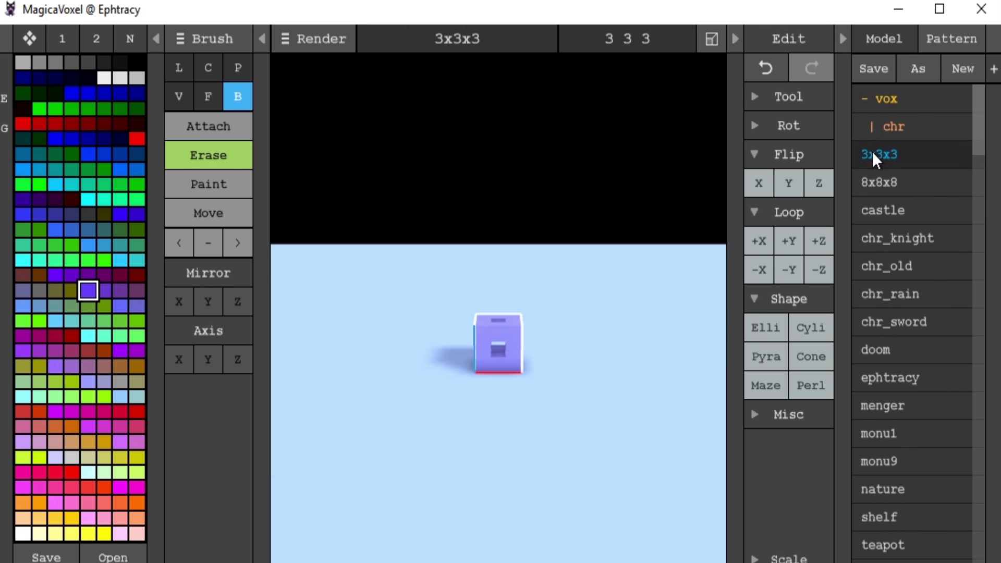
pyautogui.click(894, 178)
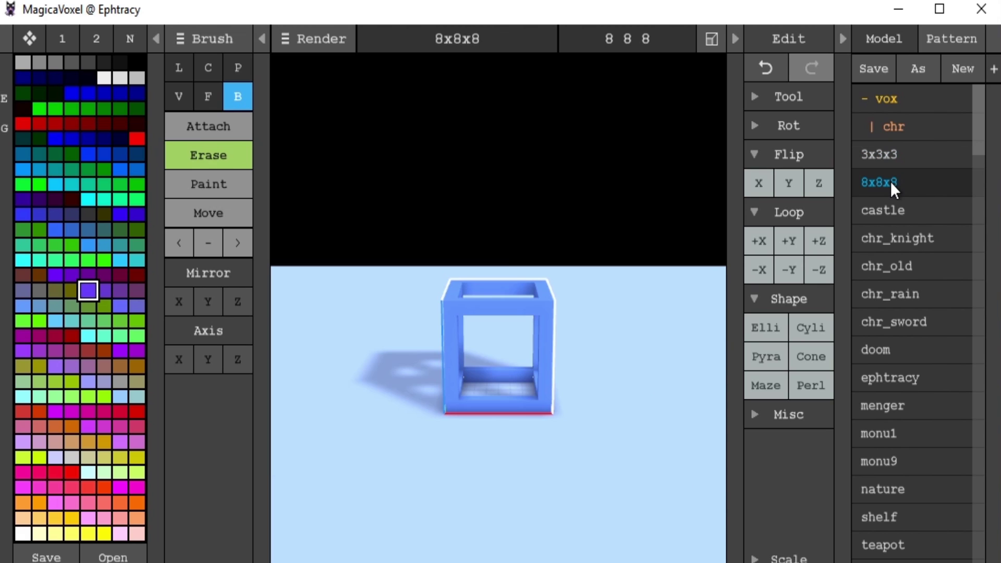
pyautogui.click(890, 211)
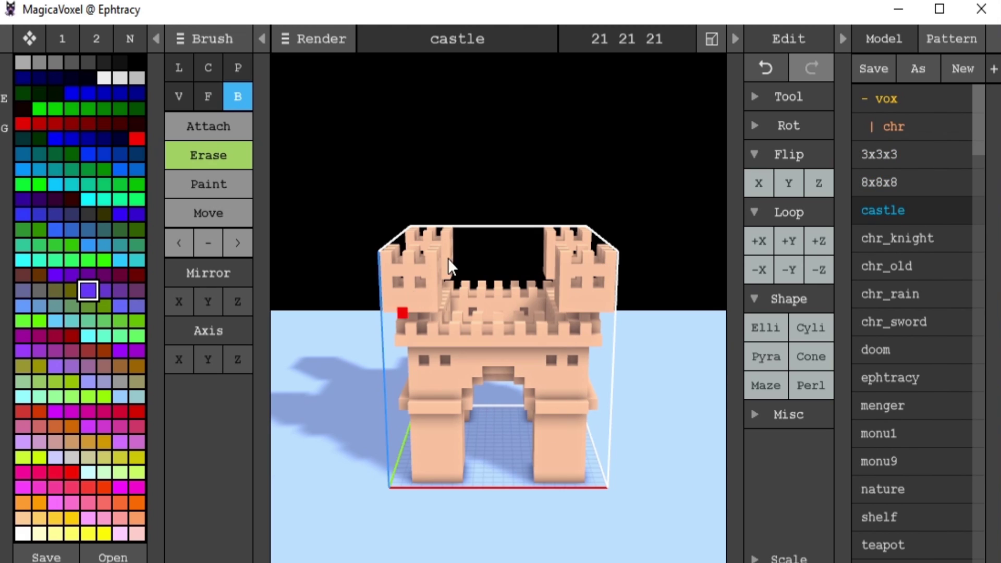
pyautogui.click(895, 245)
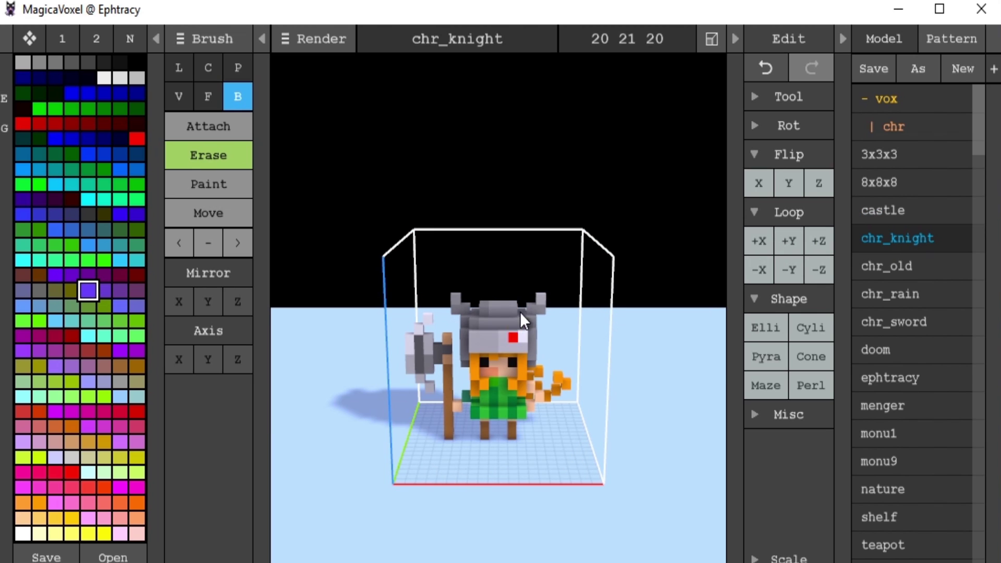
pyautogui.moveTo(572, 309); pyautogui.dragTo(443, 401, button='right')
pyautogui.click(886, 273)
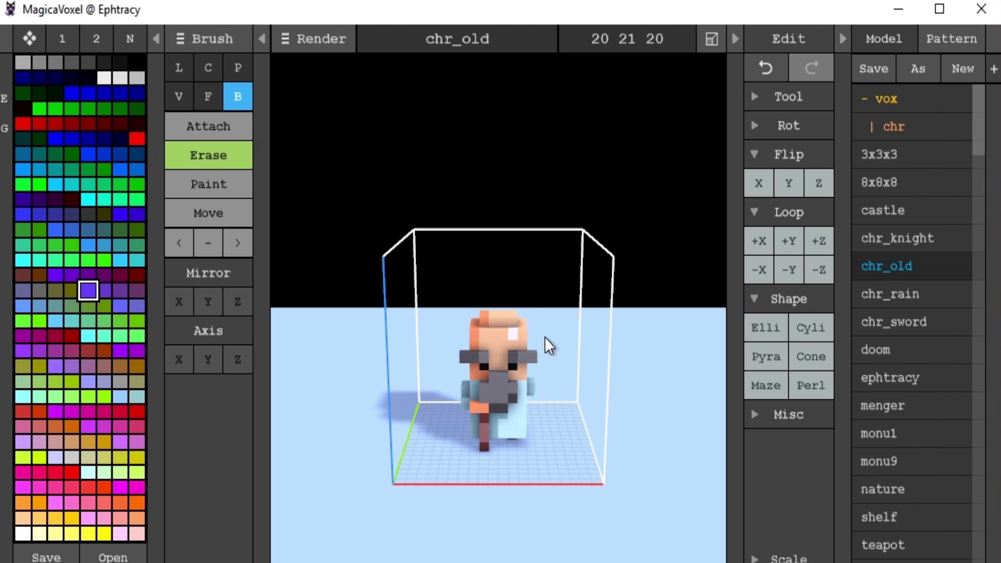
pyautogui.click(880, 303)
pyautogui.click(898, 332)
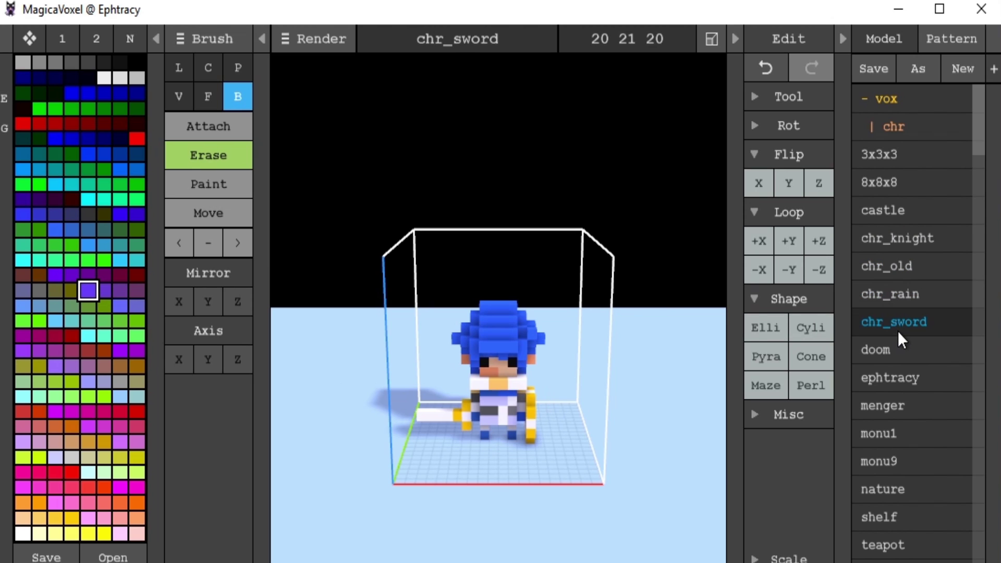
# - View the sample models doom, ephtracy, menger, monu1, monu9, nature, shelf and teapot in turn, and return to 3x3x3
pyautogui.click(889, 350)
pyautogui.moveTo(490, 352); pyautogui.dragTo(671, 367, button='right')
pyautogui.click(911, 379)
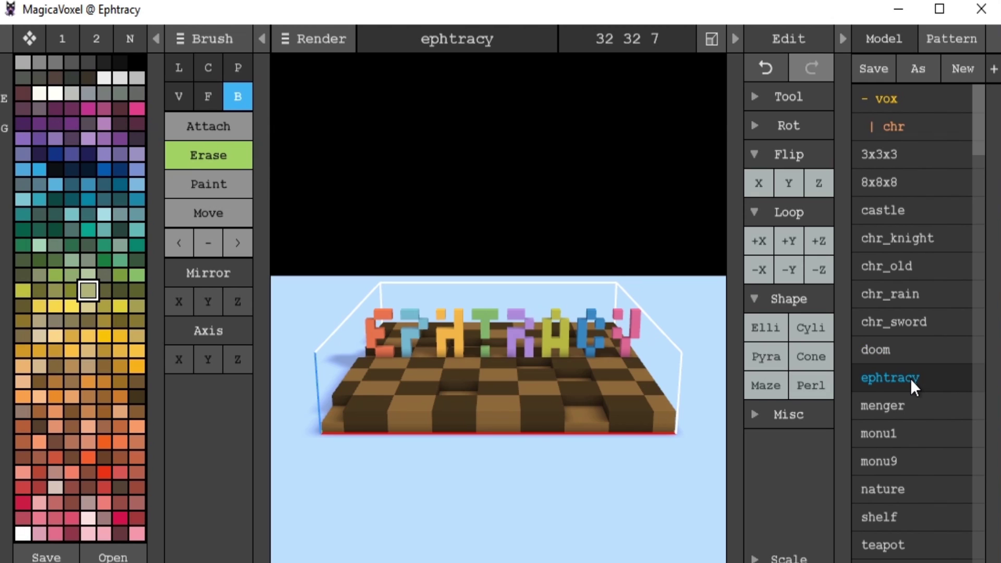
pyautogui.click(908, 403)
pyautogui.click(913, 446)
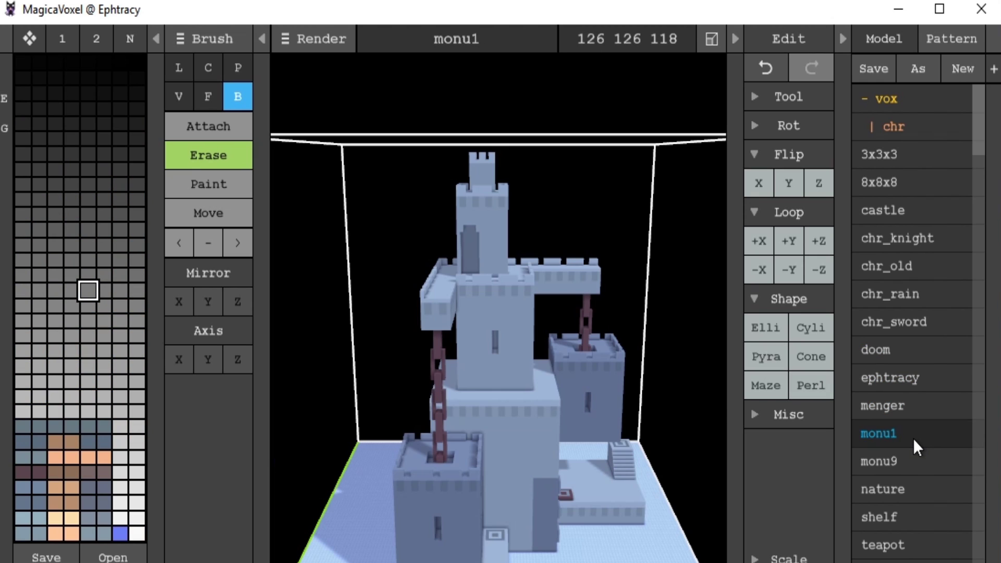
pyautogui.moveTo(467, 419); pyautogui.dragTo(621, 419, button='right')
pyautogui.click(910, 464)
pyautogui.click(893, 491)
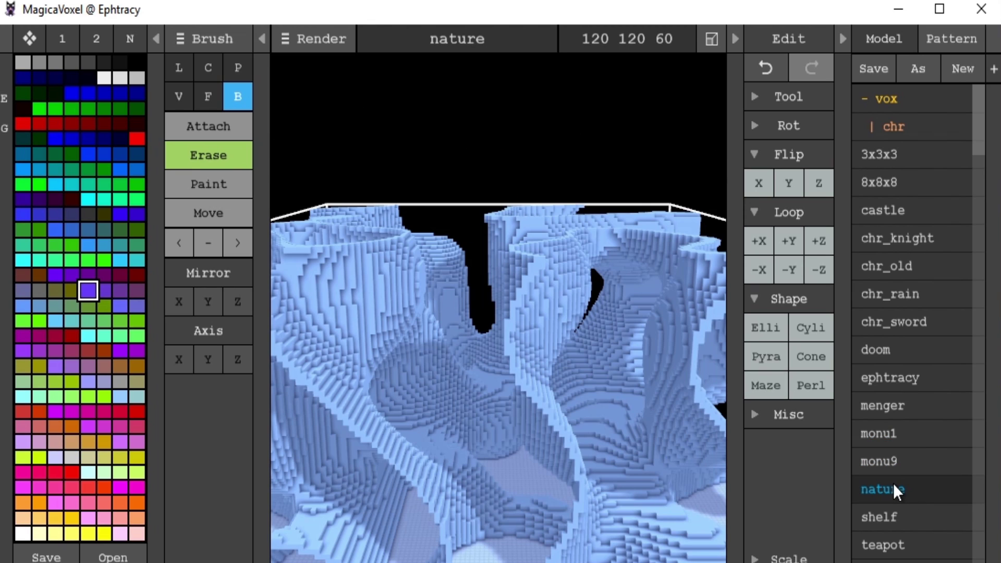
pyautogui.moveTo(434, 345); pyautogui.dragTo(541, 363, button='right')
pyautogui.click(921, 517)
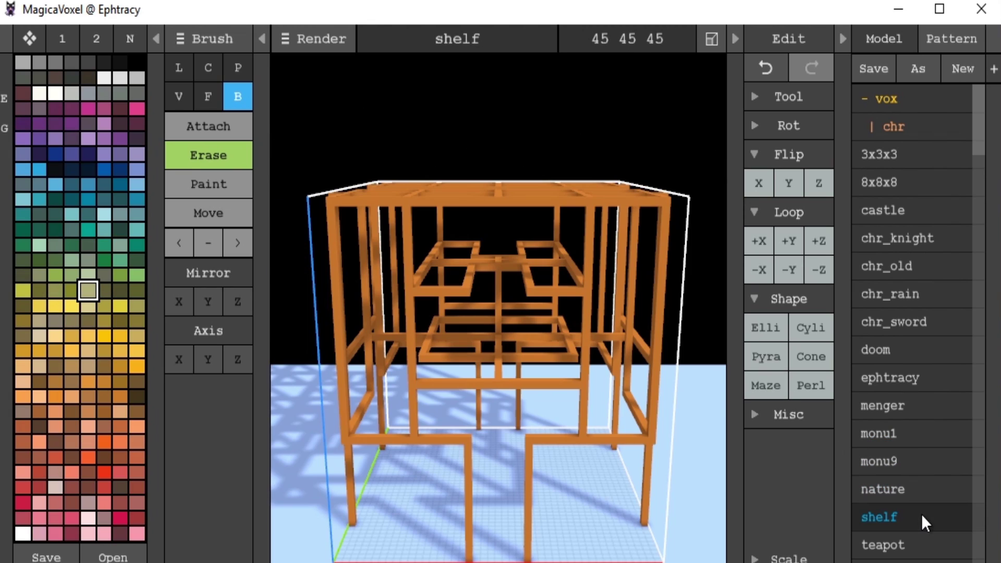
pyautogui.click(899, 546)
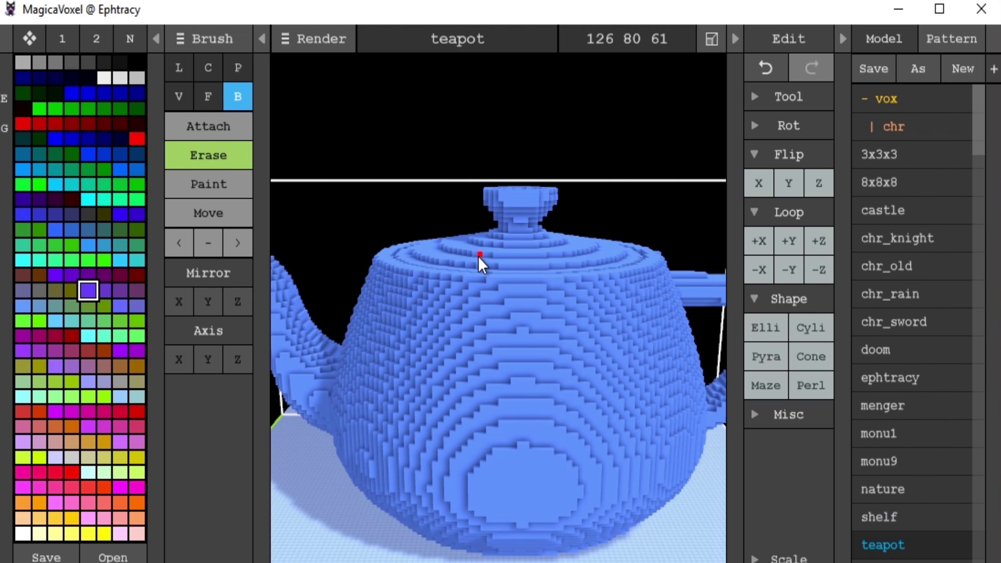
pyautogui.click(892, 156)
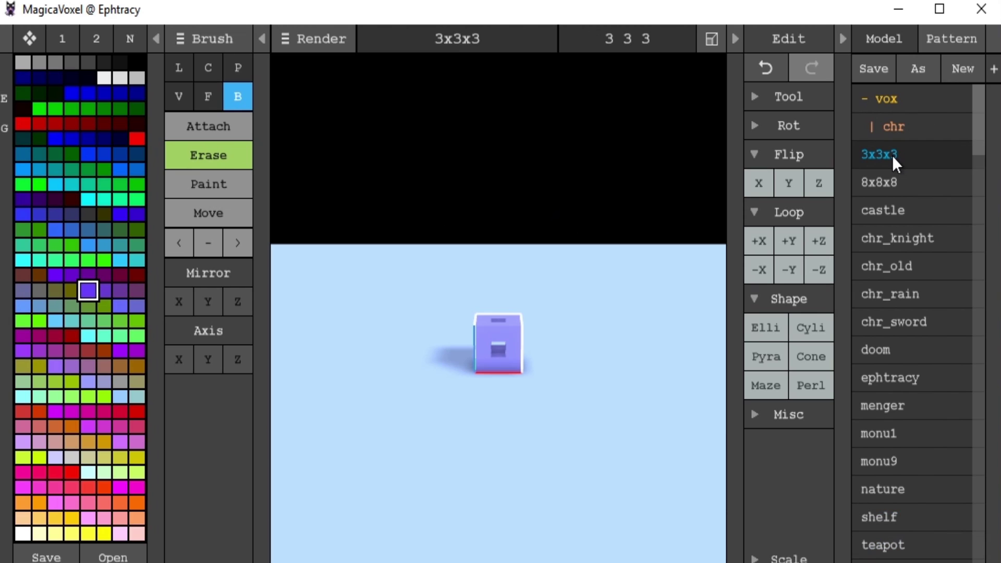
# - Load the saved Test model and clear all its voxels with Zero, collapsing the Tool and Flip operations
pyautogui.click(916, 561)
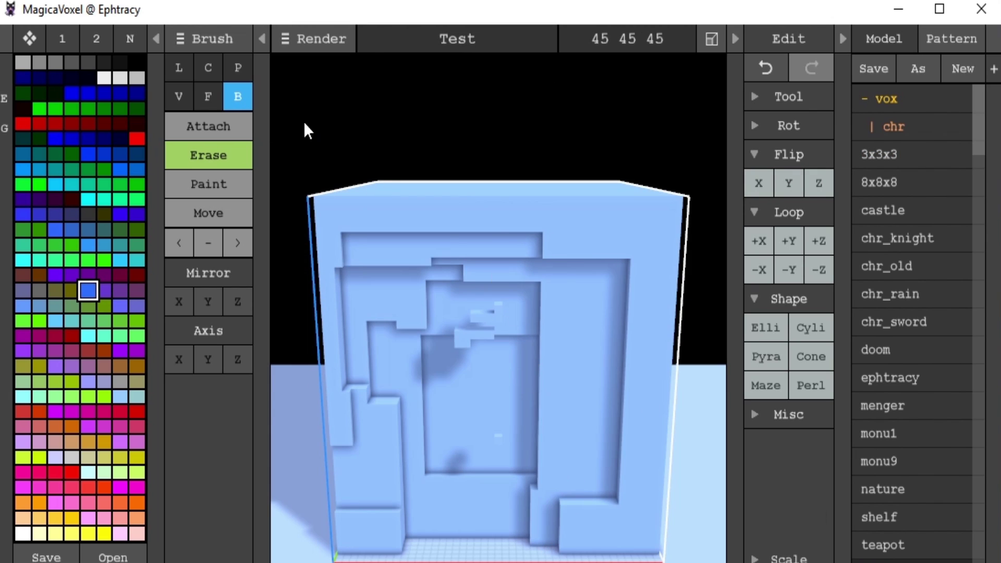
pyautogui.click(752, 97)
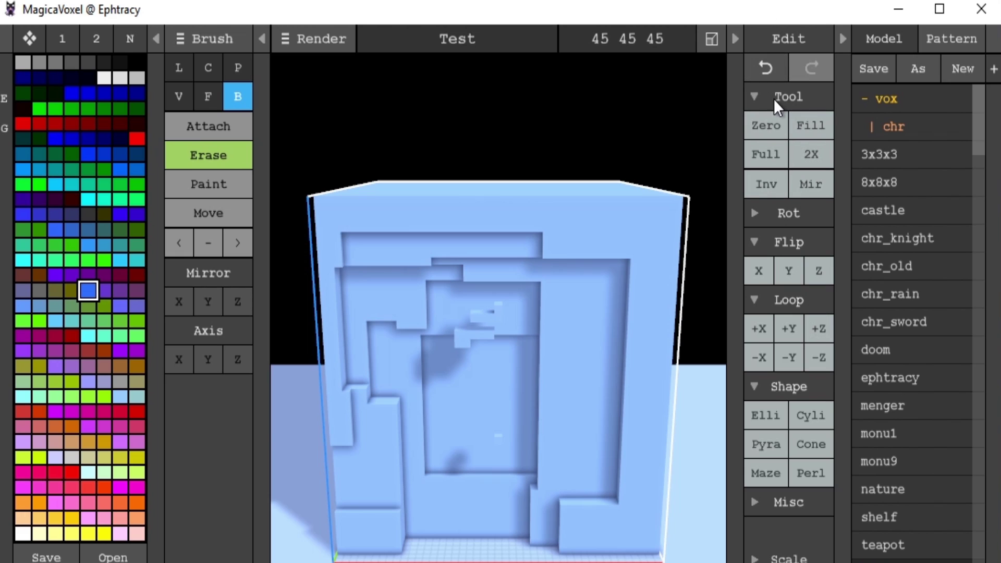
pyautogui.click(751, 123)
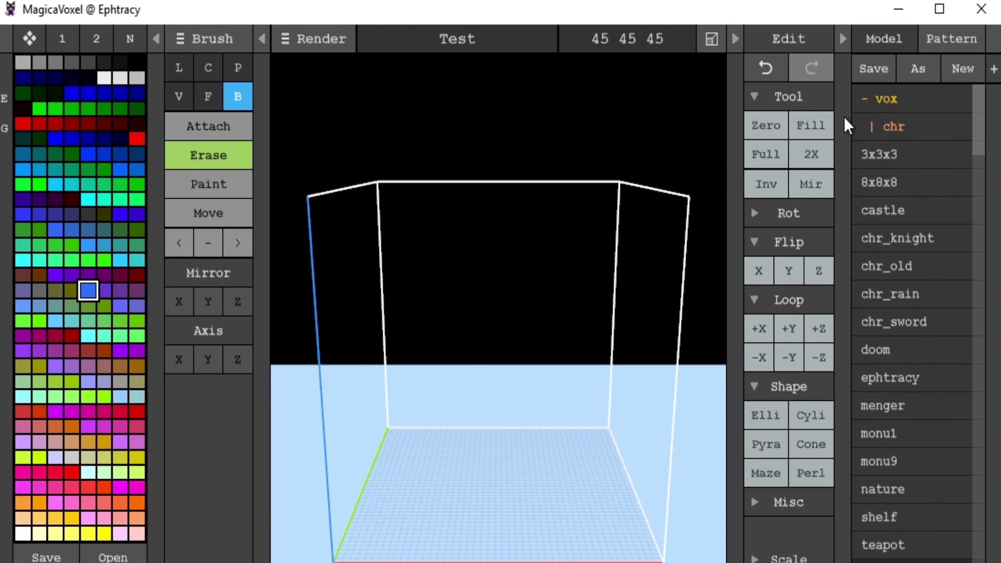
pyautogui.click(753, 104)
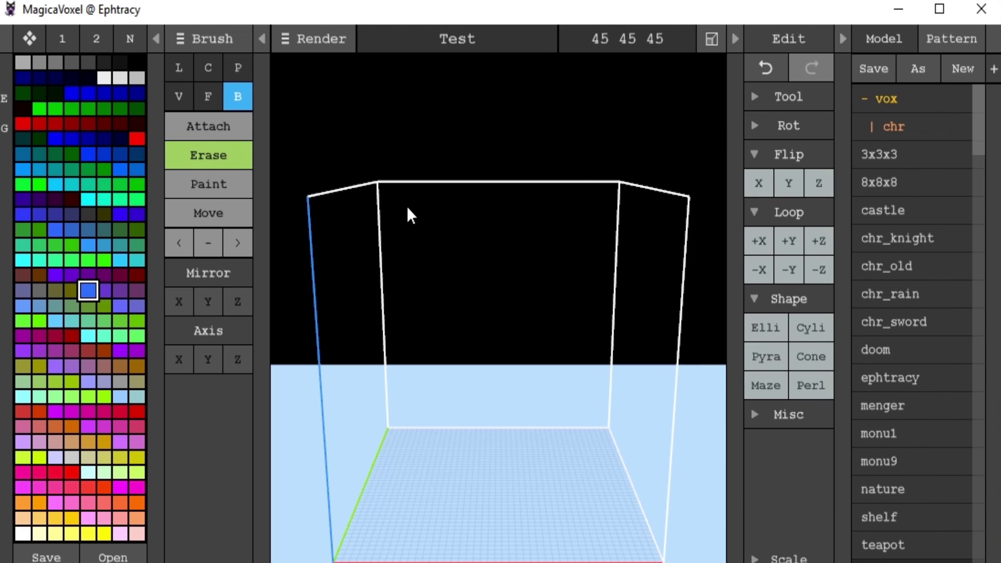
pyautogui.click(760, 156)
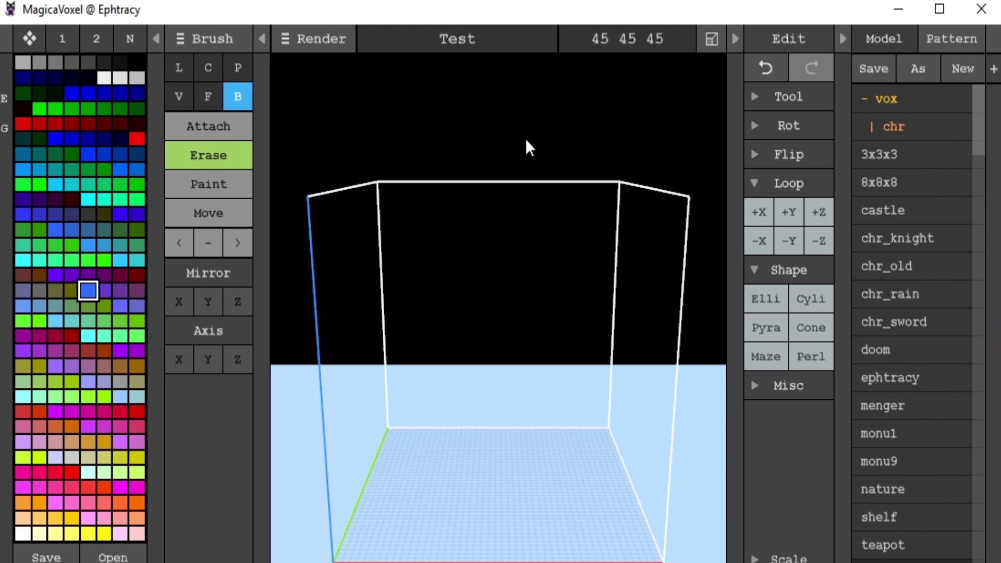
# - Set the voxel brush to a 3D cube of size 10 in Attach mode and place the cube on the empty grid
pyautogui.moveTo(539, 400); pyautogui.dragTo(492, 440, button='right')
pyautogui.scroll(5, 589, 353)
pyautogui.scroll(2, 564, 376)
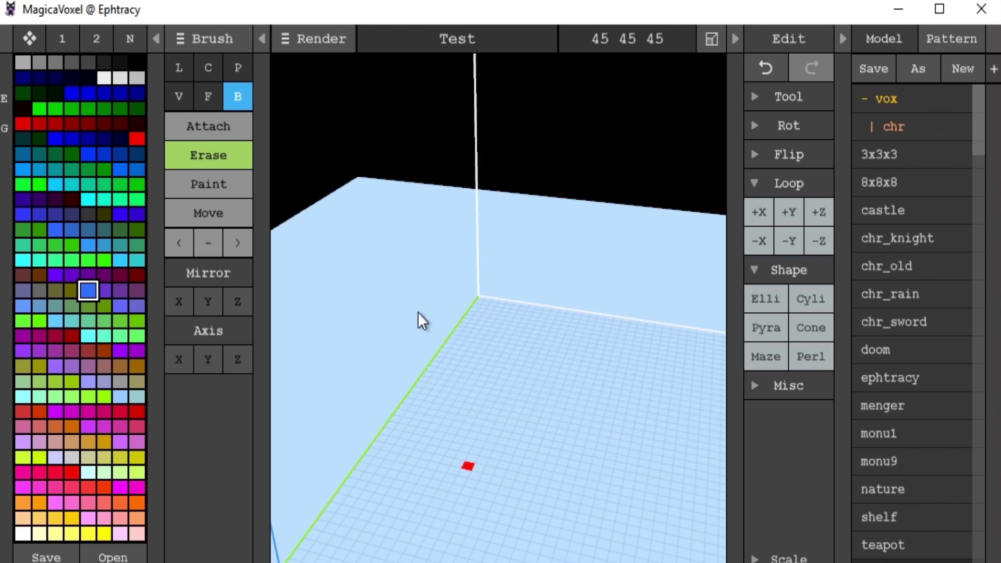
pyautogui.scroll(1, 576, 355)
pyautogui.moveTo(575, 354); pyautogui.dragTo(419, 195, button='right')
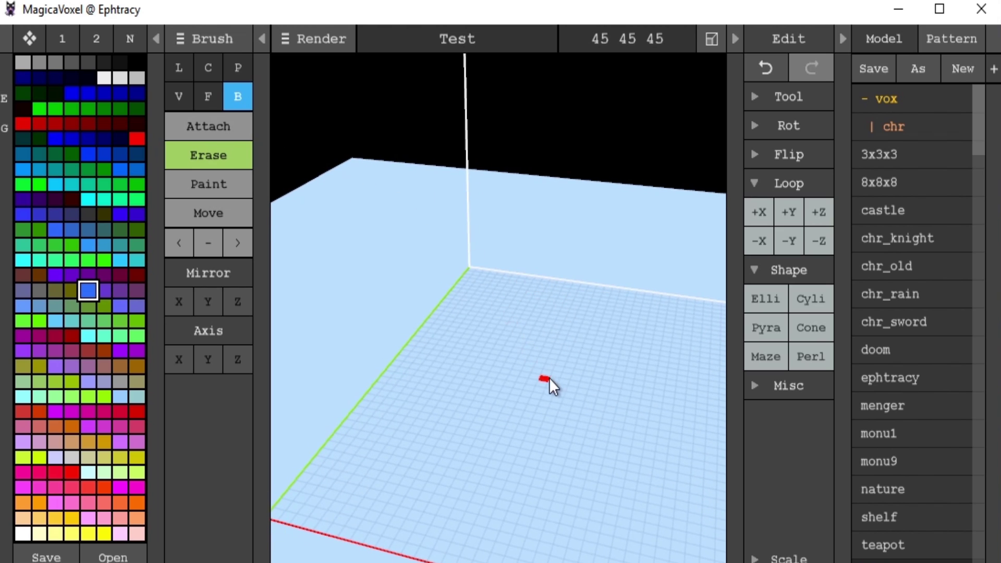
pyautogui.moveTo(544, 391)
pyautogui.mouseDown(button='right')
pyautogui.moveTo(635, 376)
pyautogui.moveTo(543, 391)
pyautogui.moveTo(532, 444)
pyautogui.moveTo(666, 309)
pyautogui.moveTo(611, 402)
pyautogui.moveTo(432, 376)
pyautogui.moveTo(588, 412)
pyautogui.mouseUp(button='right')
pyautogui.moveTo(531, 374)
pyautogui.mouseDown(button='right')
pyautogui.moveTo(556, 361)
pyautogui.moveTo(553, 340)
pyautogui.moveTo(592, 415)
pyautogui.moveTo(420, 411)
pyautogui.moveTo(570, 380)
pyautogui.moveTo(551, 396)
pyautogui.mouseUp(button='right')
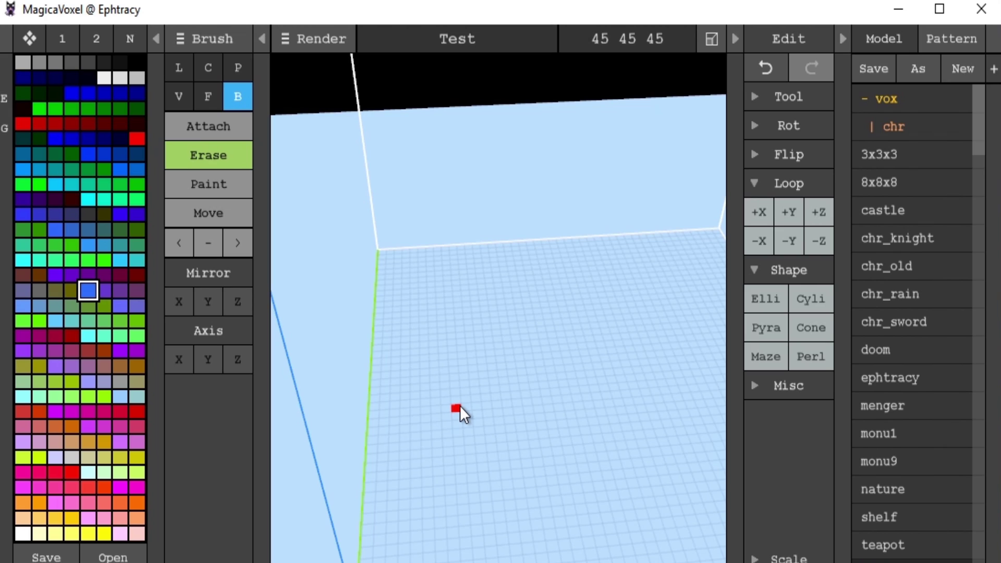
pyautogui.click(180, 97)
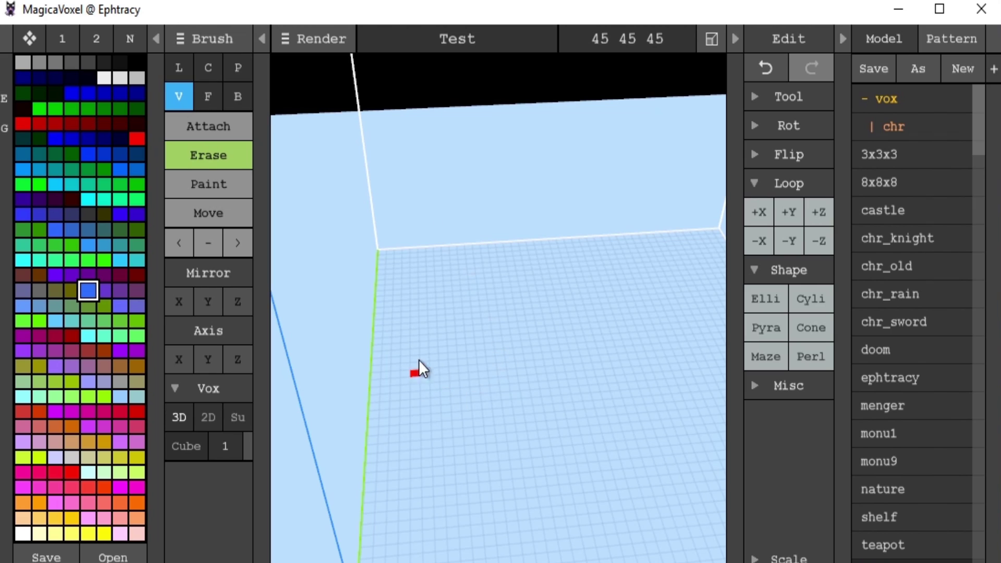
pyautogui.click(189, 448)
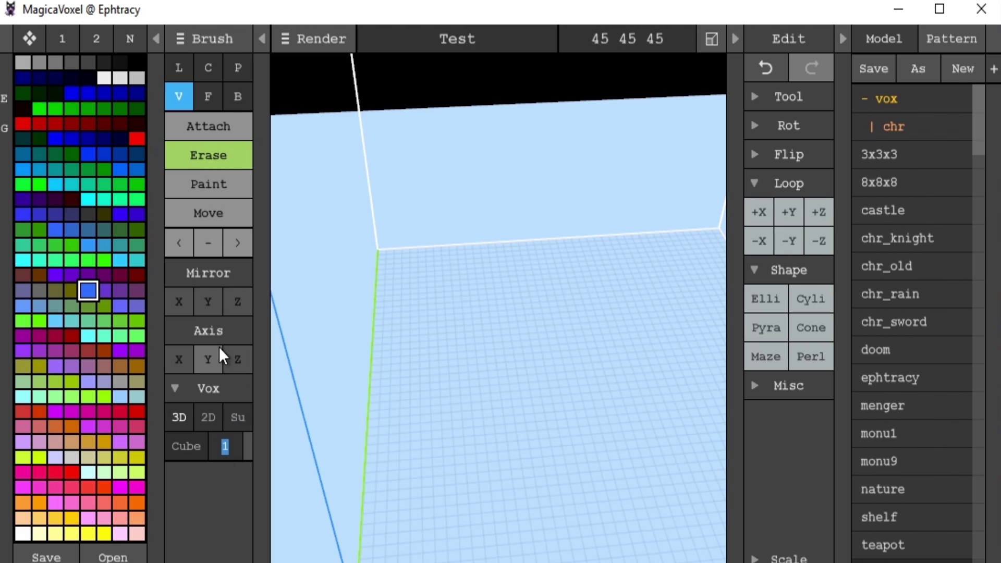
pyautogui.click(184, 450)
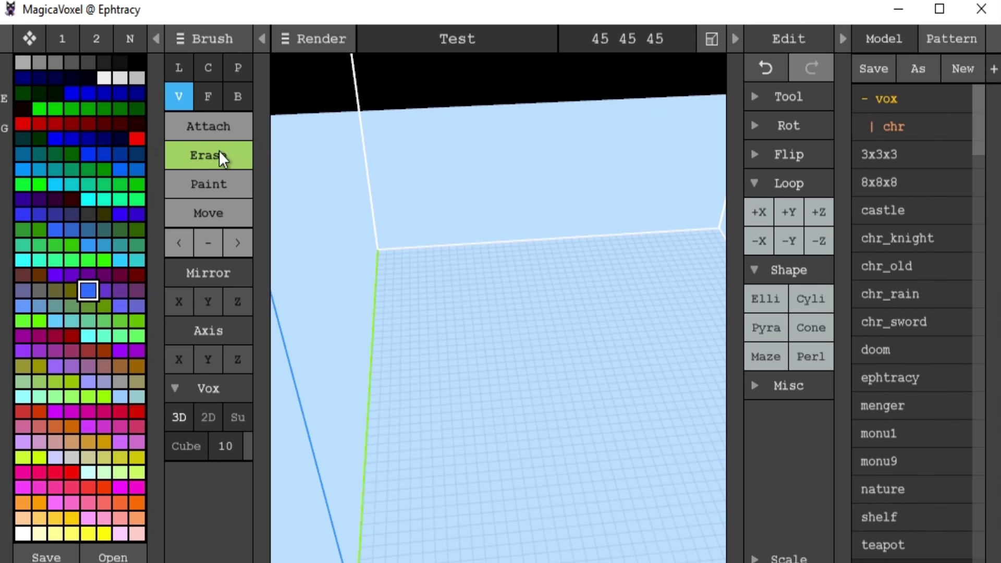
pyautogui.click(209, 127)
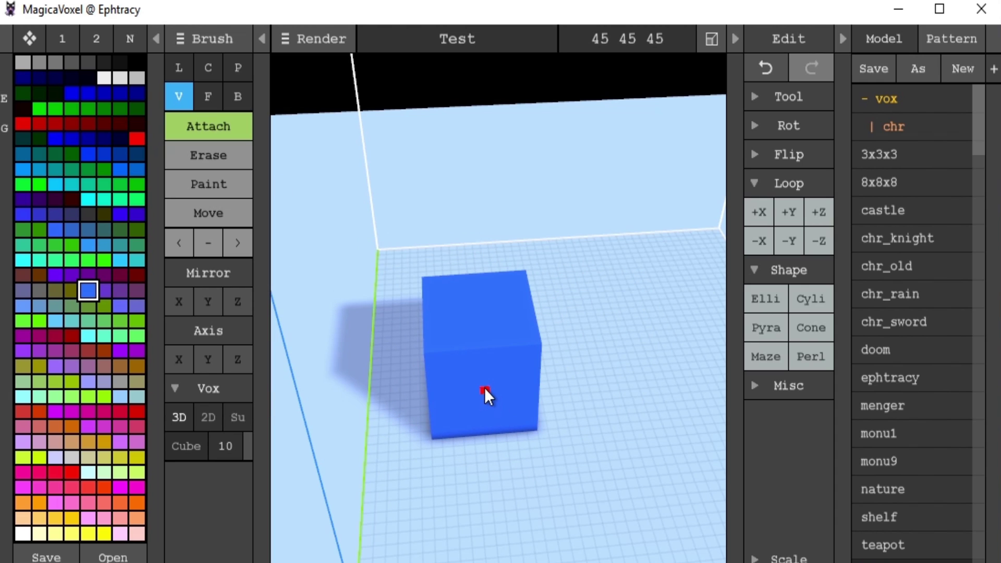
pyautogui.click(474, 407)
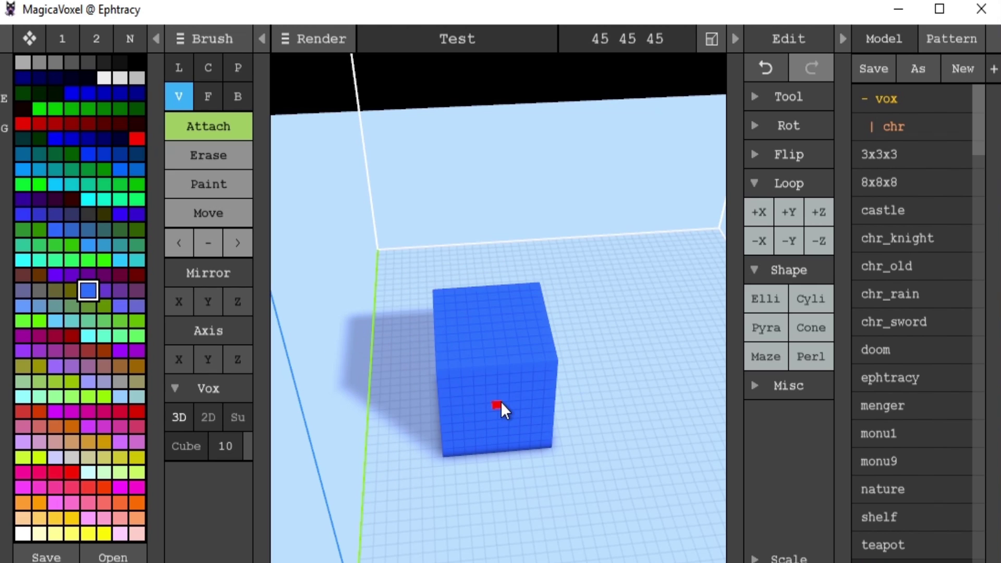
# - Switch the voxel brush through 2D to Su and attach a flat size 10 square on the grid
pyautogui.click(208, 417)
pyautogui.click(250, 416)
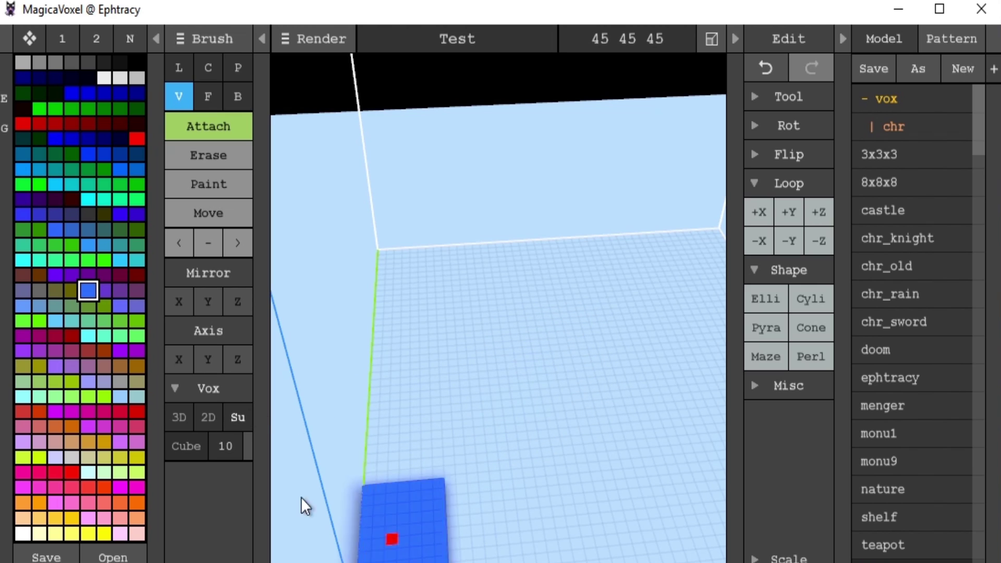
pyautogui.click(472, 378)
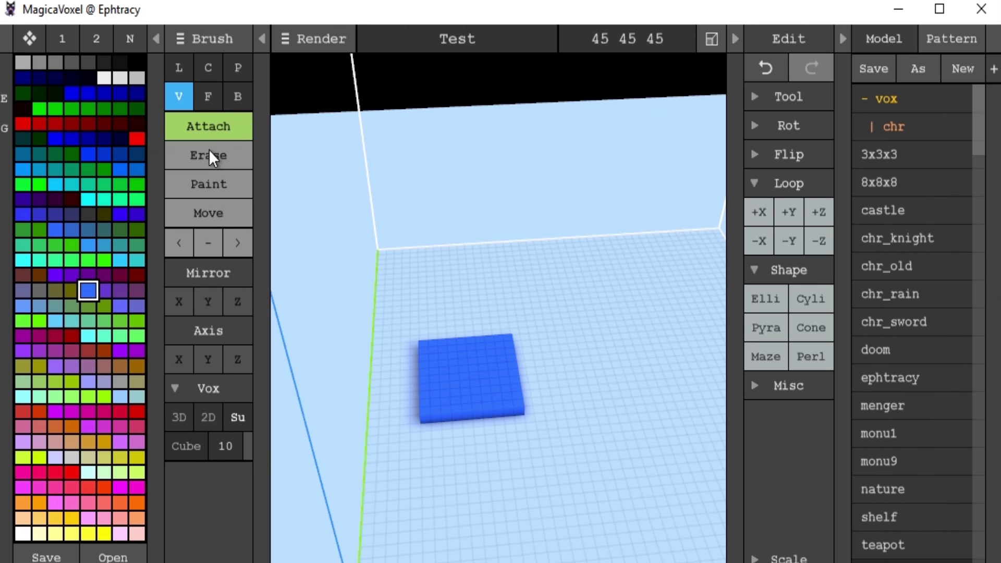
# - Clear the grid with Zero and set the attaching voxel brush to a dark brown 3D sphere of size 10
pyautogui.click(755, 94)
pyautogui.click(766, 126)
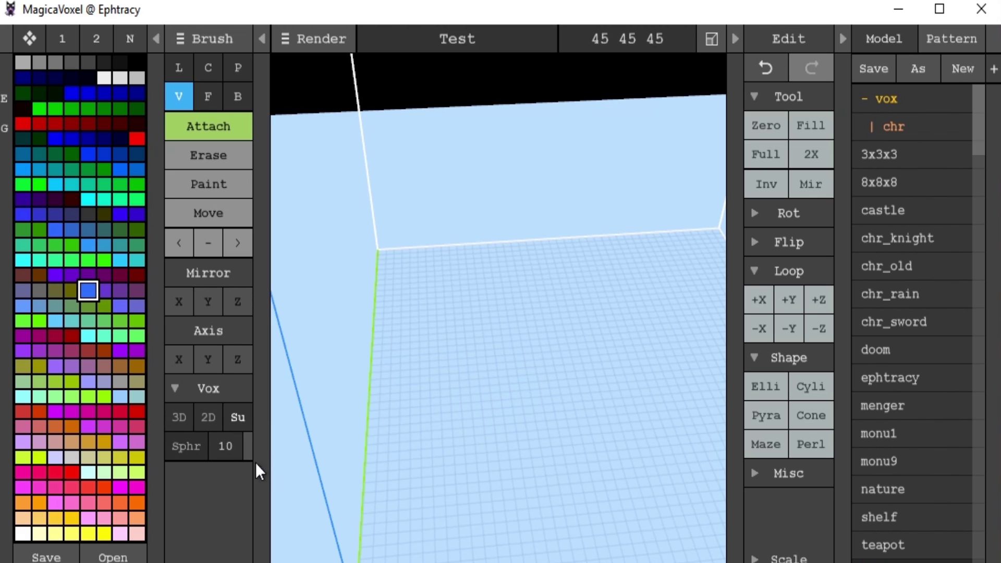
pyautogui.click(177, 417)
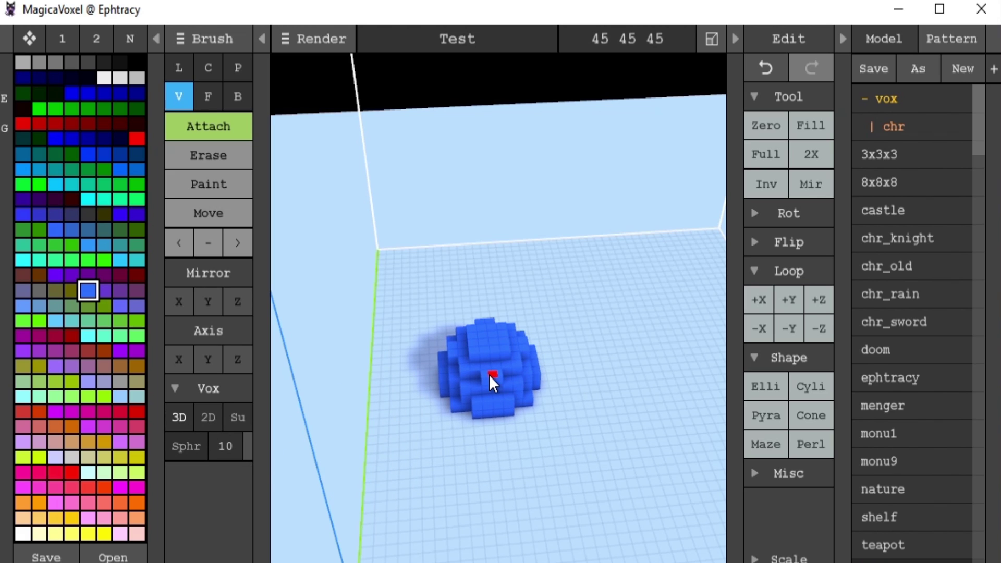
pyautogui.click(37, 274)
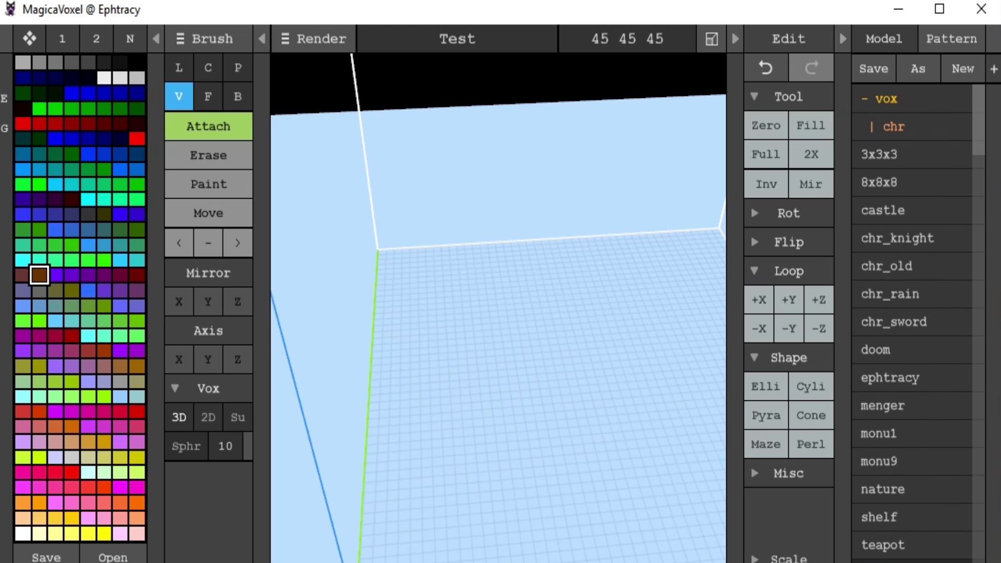
# - Build a thick brown tree trunk rising from the grid with the size 10 sphere, undoing the last stroke
pyautogui.moveTo(467, 372)
pyautogui.mouseDown()
pyautogui.moveTo(500, 380)
pyautogui.moveTo(506, 331)
pyautogui.moveTo(498, 358)
pyautogui.moveTo(517, 334)
pyautogui.moveTo(503, 331)
pyautogui.moveTo(538, 292)
pyautogui.moveTo(497, 388)
pyautogui.moveTo(368, 317)
pyautogui.mouseUp()
pyautogui.moveTo(368, 317)
pyautogui.mouseDown(button='right')
pyautogui.moveTo(485, 310)
pyautogui.moveTo(463, 321)
pyautogui.mouseUp(button='right')
pyautogui.moveTo(462, 321)
pyautogui.mouseDown()
pyautogui.moveTo(431, 298)
pyautogui.moveTo(433, 310)
pyautogui.moveTo(430, 270)
pyautogui.moveTo(436, 189)
pyautogui.mouseUp()
pyautogui.click(537, 257)
pyautogui.moveTo(602, 285)
pyautogui.mouseDown(button='right')
pyautogui.moveTo(533, 258)
pyautogui.moveTo(588, 217)
pyautogui.moveTo(599, 240)
pyautogui.moveTo(543, 204)
pyautogui.mouseUp(button='right')
pyautogui.moveTo(543, 201)
pyautogui.mouseDown()
pyautogui.moveTo(573, 188)
pyautogui.moveTo(617, 192)
pyautogui.mouseUp()
pyautogui.hotkey('ctrl', 'z')
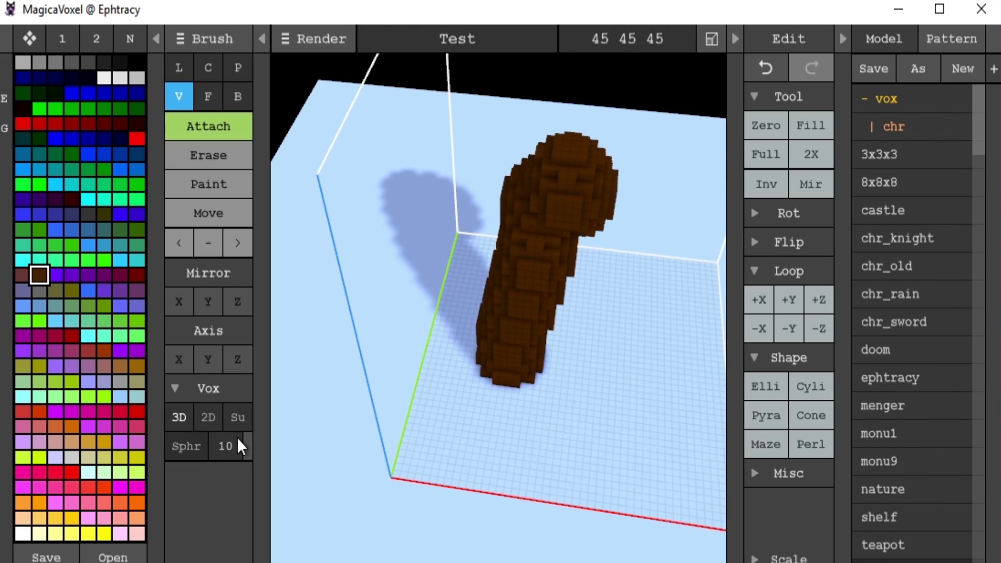
# - Set the sphere brush size to 5 and attach thinner branches reaching outward from the top of the trunk
pyautogui.write('5')
pyautogui.press('Return')
pyautogui.click(624, 175)
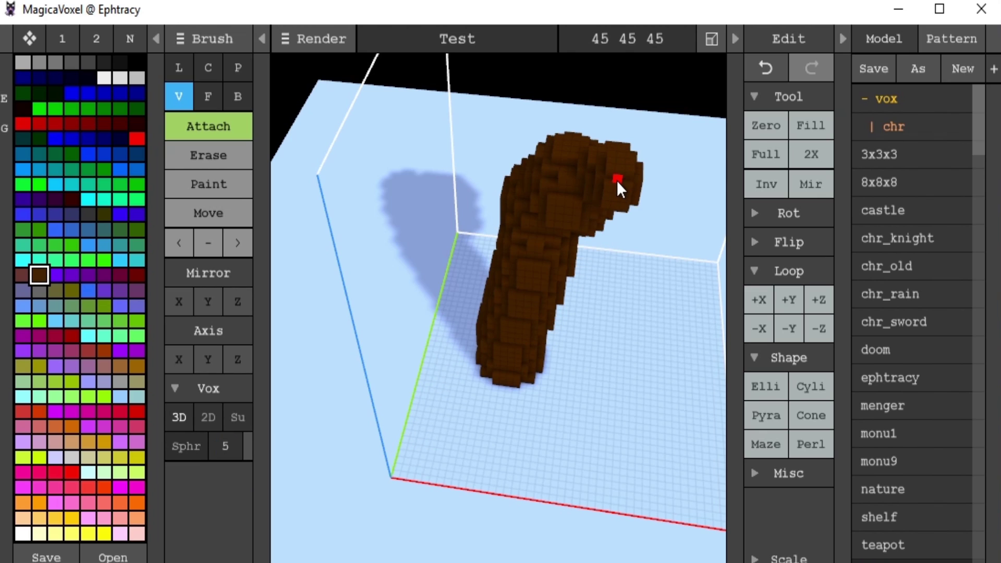
pyautogui.moveTo(617, 181); pyautogui.dragTo(688, 290)
pyautogui.moveTo(688, 303)
pyautogui.mouseDown(button='right')
pyautogui.moveTo(683, 244)
pyautogui.moveTo(639, 154)
pyautogui.mouseUp(button='right')
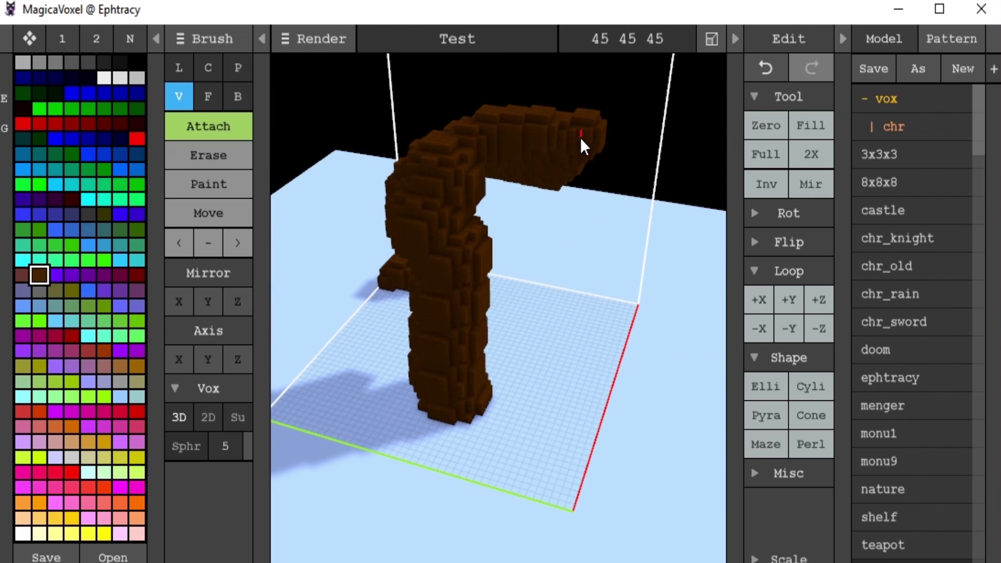
pyautogui.moveTo(580, 137); pyautogui.dragTo(595, 121)
pyautogui.hotkey('ctrl', 'z')
pyautogui.moveTo(407, 204)
pyautogui.mouseDown()
pyautogui.moveTo(373, 222)
pyautogui.moveTo(379, 181)
pyautogui.moveTo(305, 177)
pyautogui.moveTo(352, 175)
pyautogui.moveTo(327, 158)
pyautogui.moveTo(334, 148)
pyautogui.moveTo(272, 159)
pyautogui.moveTo(333, 151)
pyautogui.moveTo(273, 140)
pyautogui.moveTo(325, 148)
pyautogui.moveTo(236, 161)
pyautogui.mouseUp()
pyautogui.moveTo(292, 172); pyautogui.dragTo(539, 283, button='right')
pyautogui.moveTo(524, 212)
pyautogui.mouseDown()
pyautogui.moveTo(496, 177)
pyautogui.moveTo(506, 162)
pyautogui.moveTo(478, 105)
pyautogui.moveTo(457, 94)
pyautogui.mouseUp()
pyautogui.moveTo(458, 95)
pyautogui.mouseDown(button='right')
pyautogui.moveTo(509, 277)
pyautogui.moveTo(570, 410)
pyautogui.moveTo(321, 366)
pyautogui.mouseUp(button='right')
# - Erase the stray clump of brown voxels on the floor in front of the trunk
pyautogui.click(193, 155)
pyautogui.moveTo(492, 480); pyautogui.dragTo(560, 538)
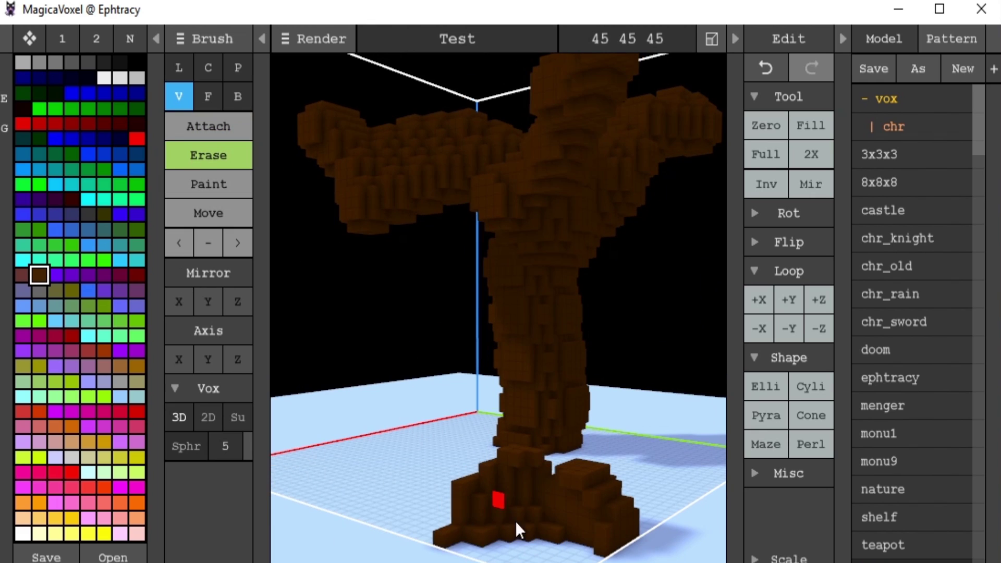
pyautogui.moveTo(512, 528)
pyautogui.mouseDown()
pyautogui.moveTo(503, 538)
pyautogui.moveTo(559, 470)
pyautogui.moveTo(628, 525)
pyautogui.moveTo(632, 483)
pyautogui.moveTo(580, 518)
pyautogui.mouseUp()
pyautogui.moveTo(615, 480)
pyautogui.mouseDown()
pyautogui.moveTo(536, 498)
pyautogui.moveTo(455, 481)
pyautogui.moveTo(523, 489)
pyautogui.moveTo(489, 467)
pyautogui.moveTo(508, 461)
pyautogui.moveTo(467, 525)
pyautogui.mouseUp()
pyautogui.moveTo(544, 524); pyautogui.dragTo(592, 509)
pyautogui.moveTo(551, 508); pyautogui.dragTo(420, 229, button='right')
pyautogui.scroll(-3, 444, 263)
pyautogui.scroll(5, 420, 229)
pyautogui.scroll(2, 572, 353)
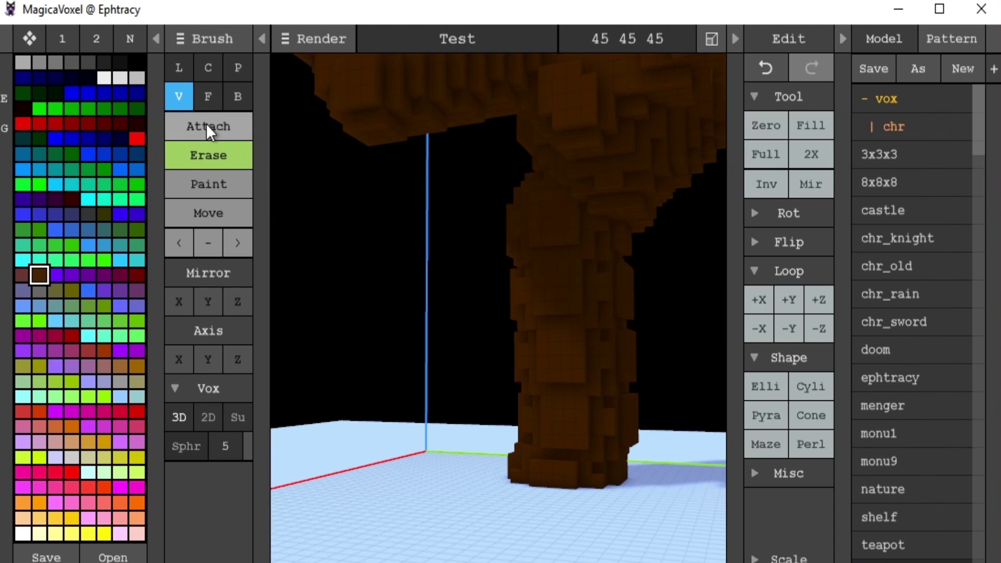
# - Extend several faces on the lower trunk outward with the Face brush in Attach mode
pyautogui.click(208, 97)
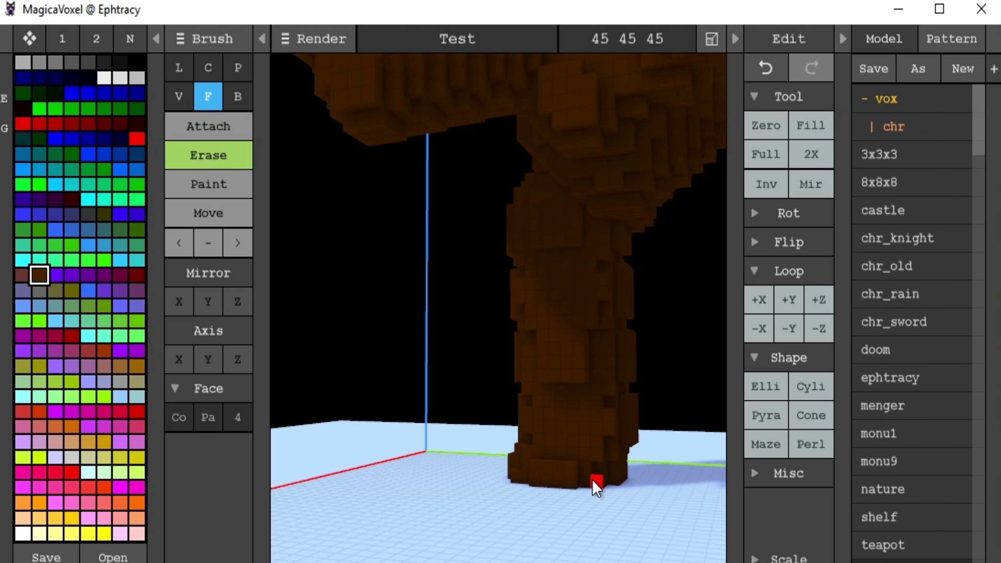
pyautogui.click(195, 127)
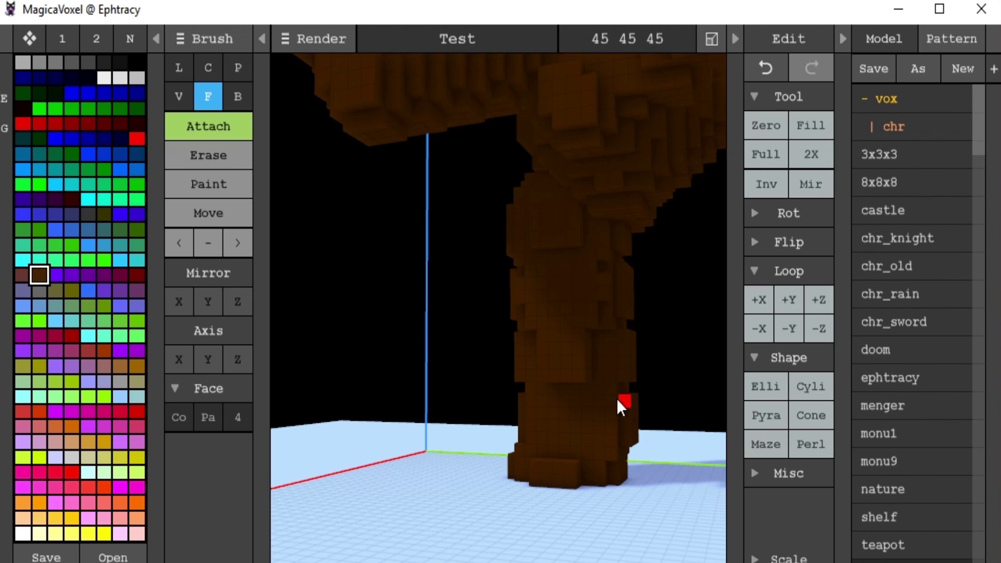
pyautogui.click(602, 398)
pyautogui.click(570, 463)
pyautogui.click(556, 483)
# - Attach spreading roots around the base of the trunk with the size 5 3D sphere voxel brush
pyautogui.click(172, 97)
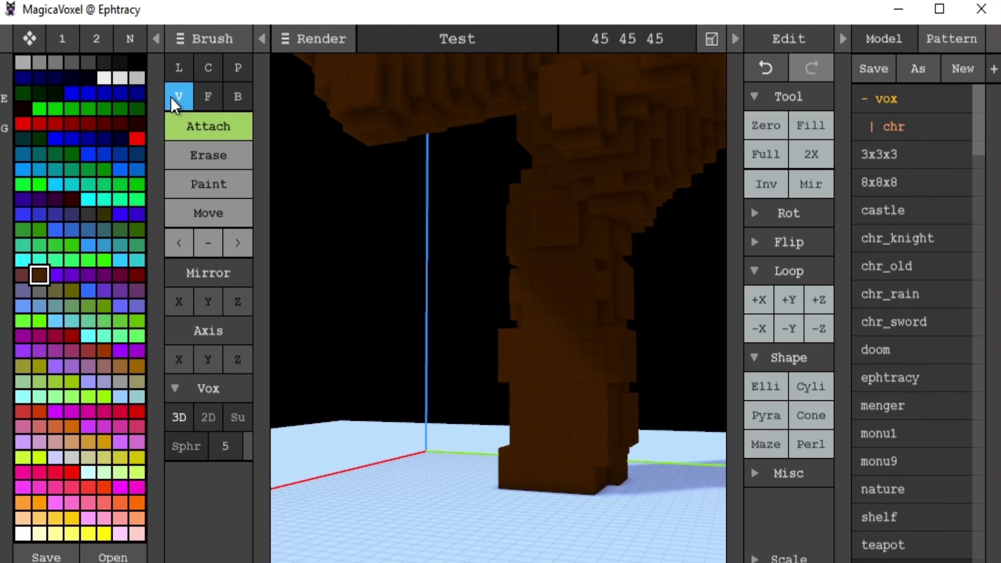
pyautogui.click(548, 475)
pyautogui.moveTo(557, 486); pyautogui.dragTo(459, 486)
pyautogui.moveTo(459, 486); pyautogui.dragTo(547, 404, button='right')
pyautogui.moveTo(547, 404); pyautogui.dragTo(435, 434)
pyautogui.moveTo(435, 434); pyautogui.dragTo(451, 450, button='right')
pyautogui.moveTo(451, 450)
pyautogui.mouseDown()
pyautogui.moveTo(362, 454)
pyautogui.moveTo(318, 443)
pyautogui.mouseUp()
pyautogui.moveTo(319, 444); pyautogui.dragTo(467, 508, button='right')
pyautogui.moveTo(467, 508)
pyautogui.mouseDown()
pyautogui.moveTo(394, 520)
pyautogui.moveTo(434, 516)
pyautogui.moveTo(423, 445)
pyautogui.moveTo(447, 434)
pyautogui.mouseUp()
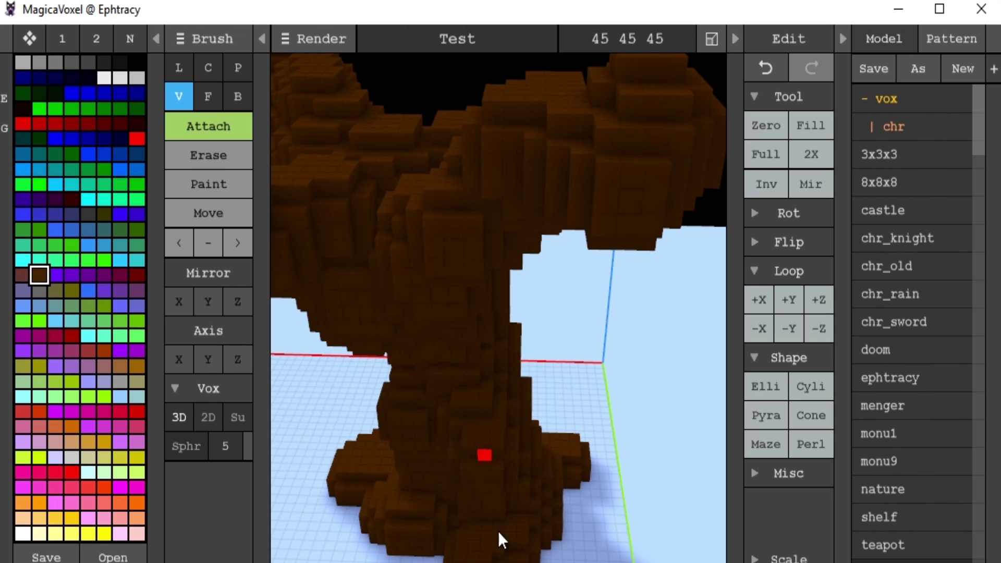
# - Erase some voxels from the side of the lower trunk just above the roots to make it irregular
pyautogui.click(196, 153)
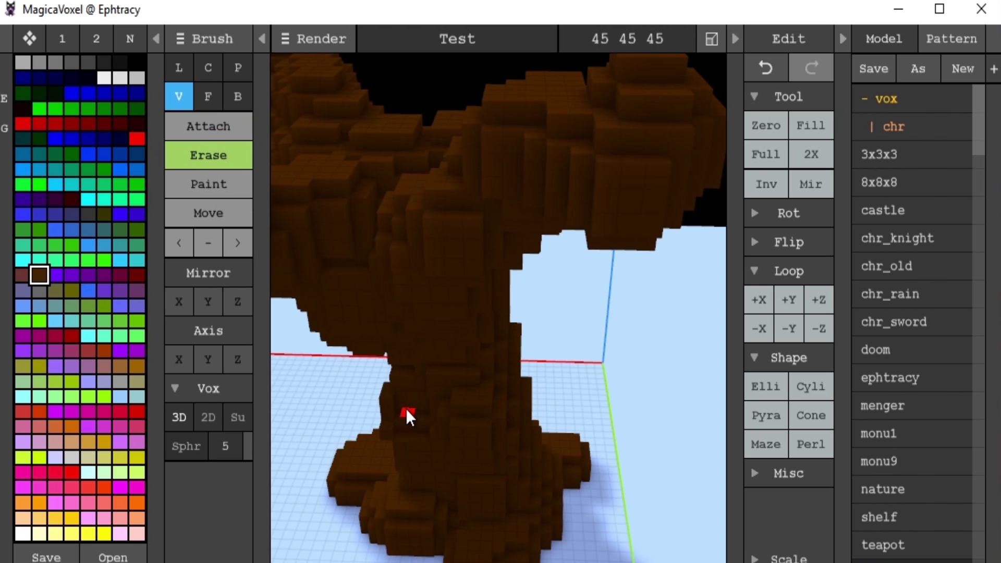
pyautogui.moveTo(406, 408); pyautogui.dragTo(397, 428)
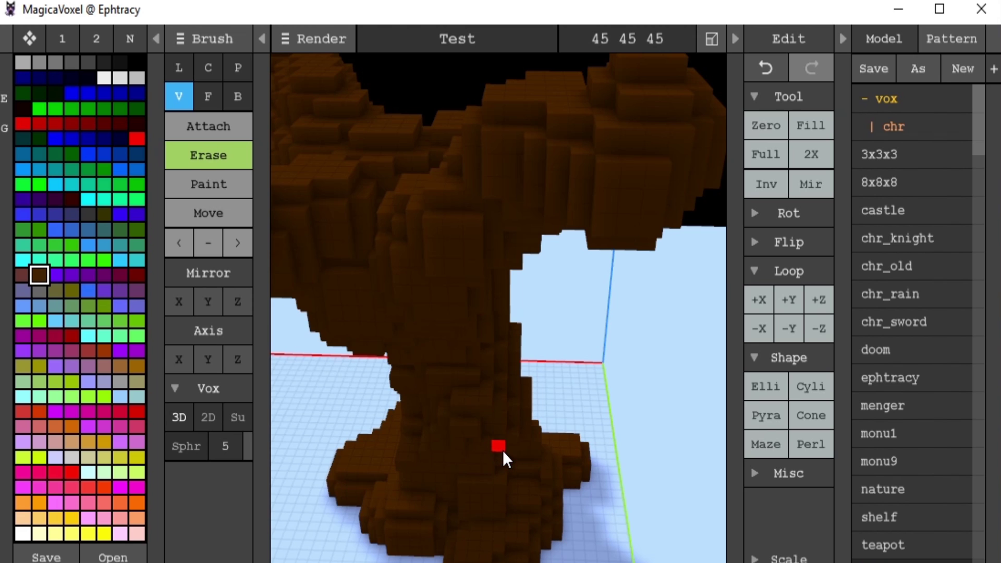
pyautogui.moveTo(463, 517); pyautogui.dragTo(649, 378, button='right')
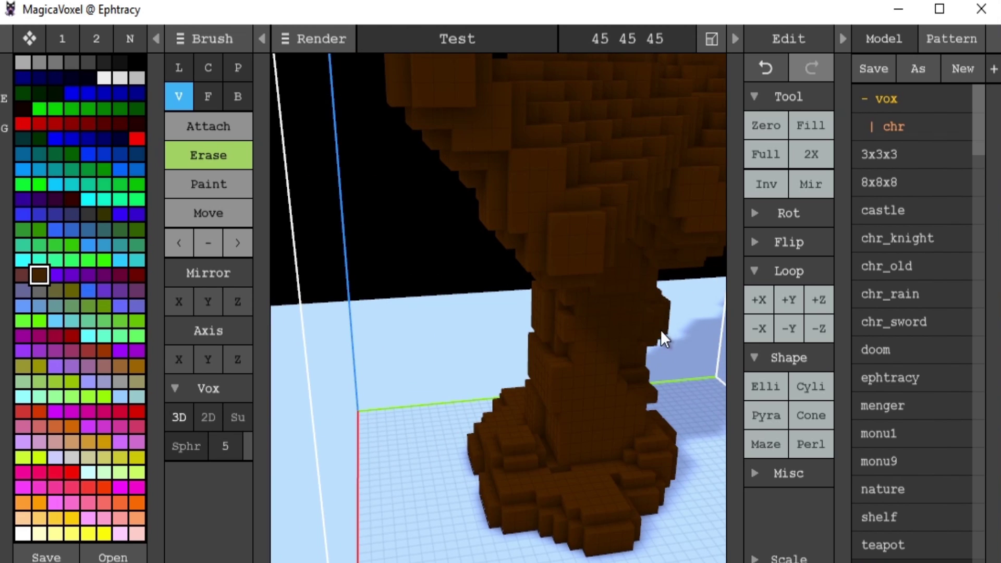
pyautogui.moveTo(658, 331); pyautogui.dragTo(525, 328, button='right')
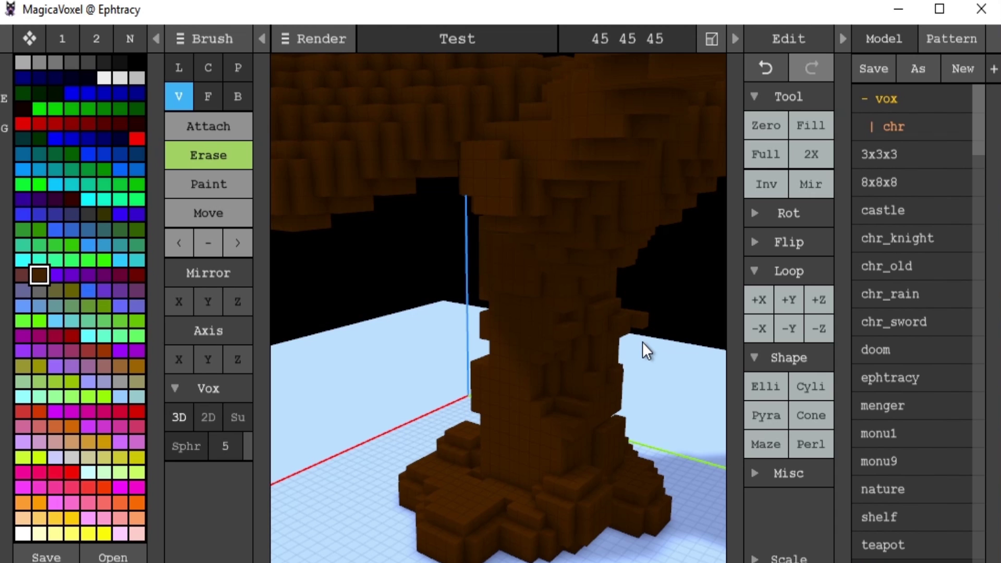
pyautogui.moveTo(559, 345)
pyautogui.mouseDown(button='right')
pyautogui.moveTo(599, 346)
pyautogui.moveTo(563, 360)
pyautogui.moveTo(590, 376)
pyautogui.moveTo(685, 365)
pyautogui.mouseUp(button='right')
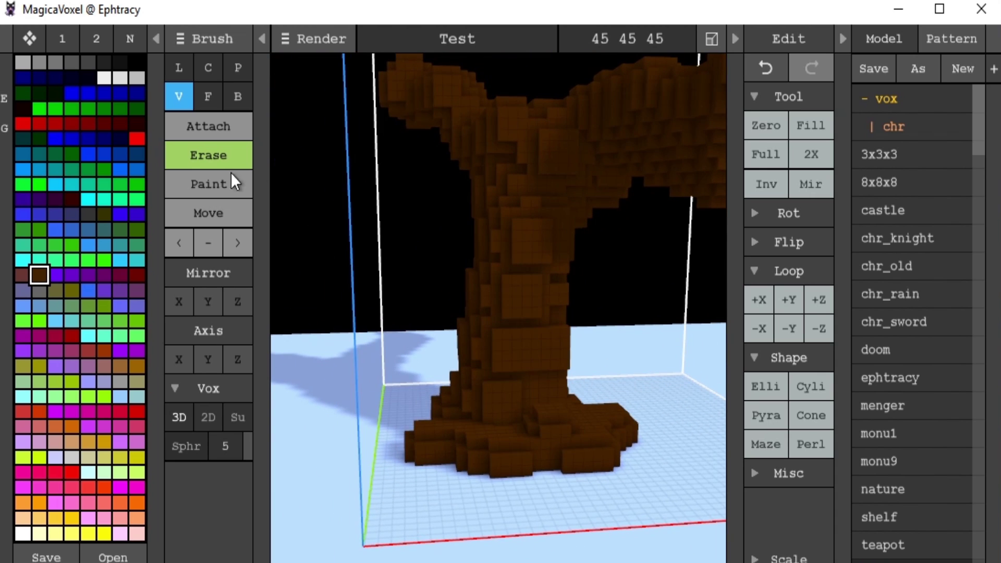
# - Attach surface detail to the upper trunk, trying the size 5 sphere brush in its 2D and Su types
pyautogui.click(193, 116)
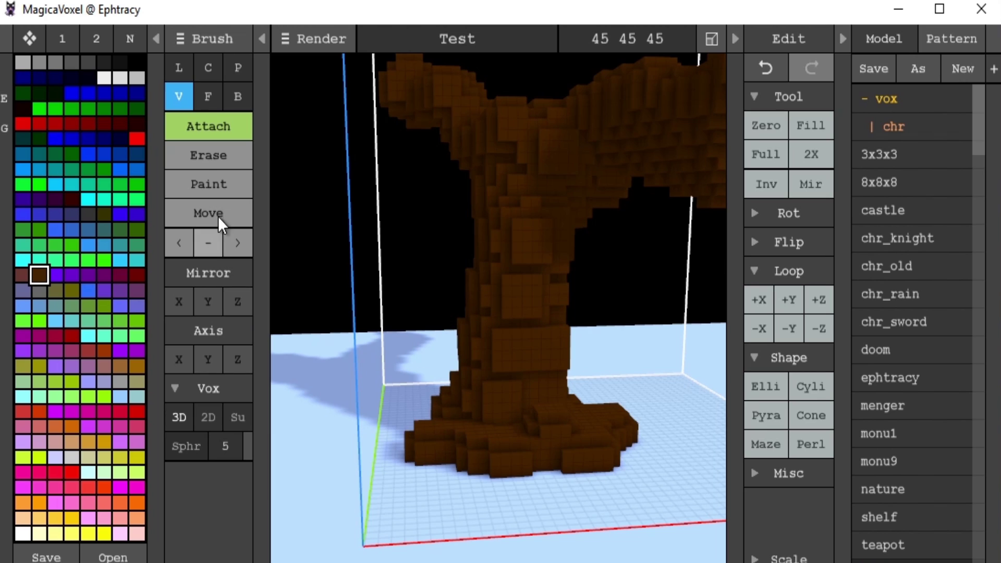
pyautogui.click(209, 421)
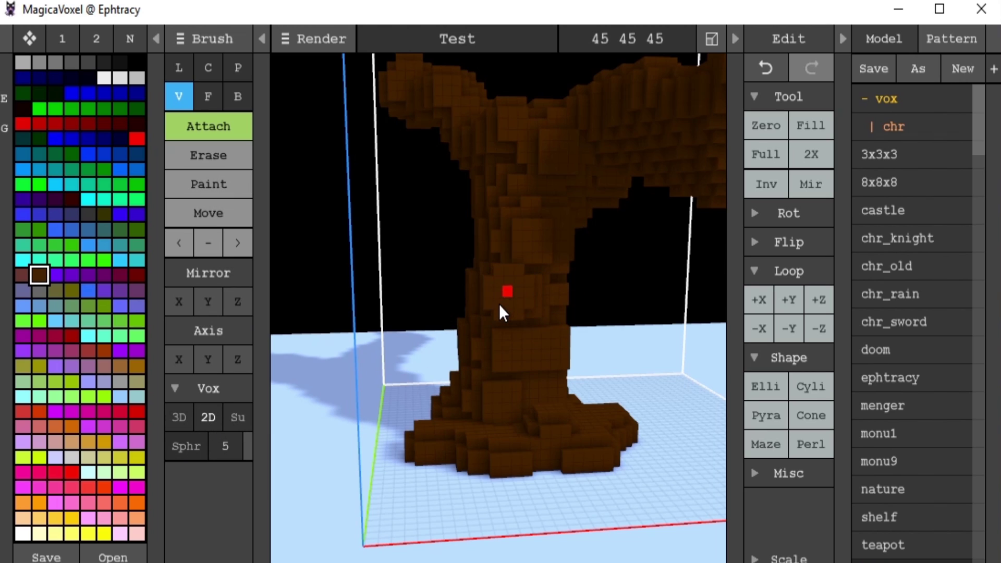
pyautogui.click(237, 416)
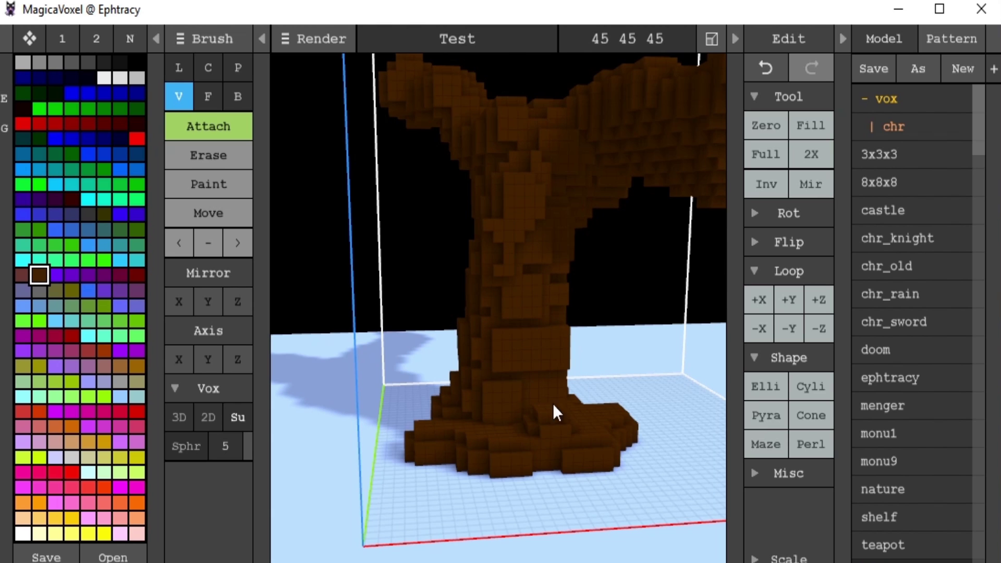
# - Enlarge the model volume to 60 x 60 x 60
pyautogui.moveTo(541, 409); pyautogui.dragTo(591, 40, button='right')
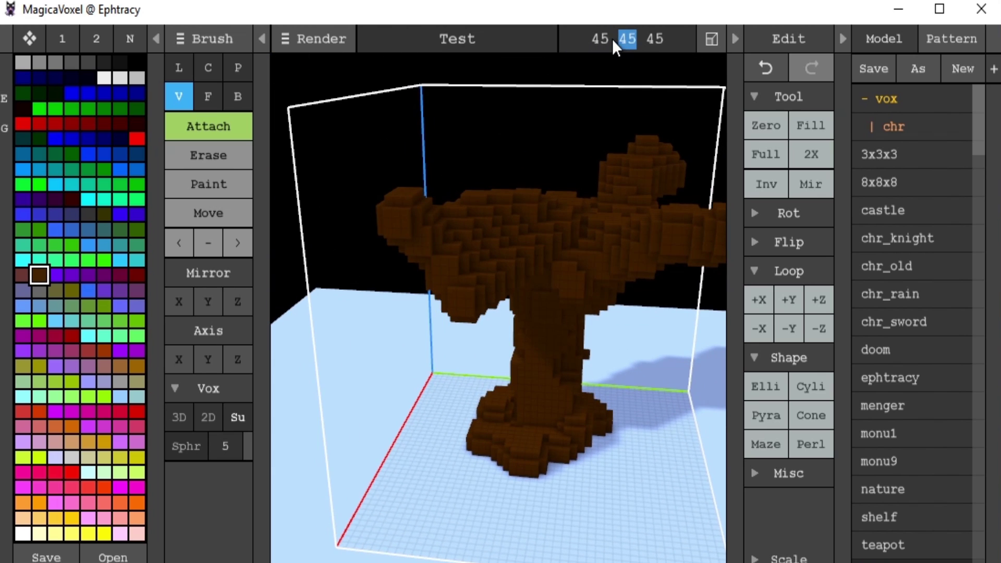
pyautogui.write('60')
pyautogui.press('Return')
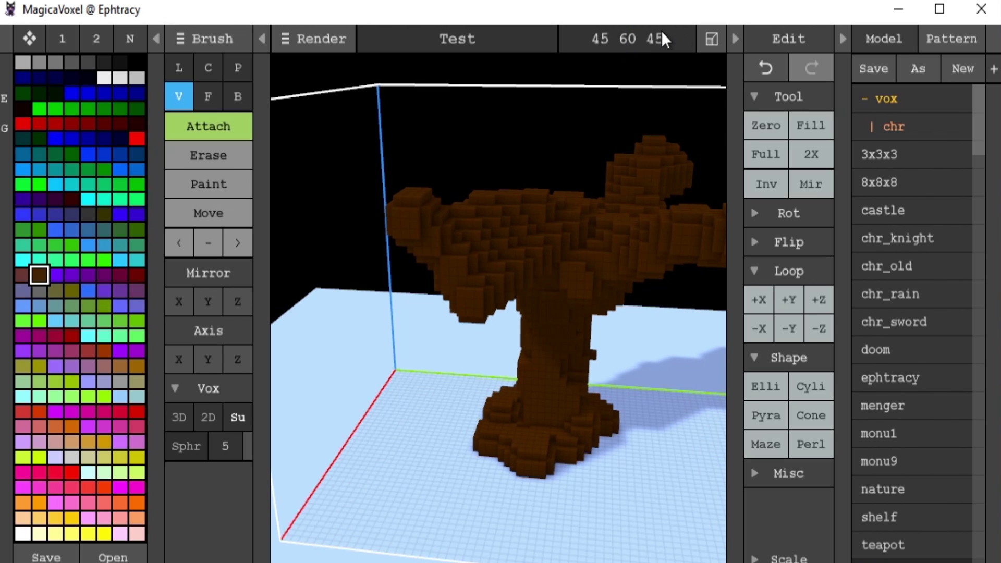
pyautogui.write('60')
pyautogui.press('Return')
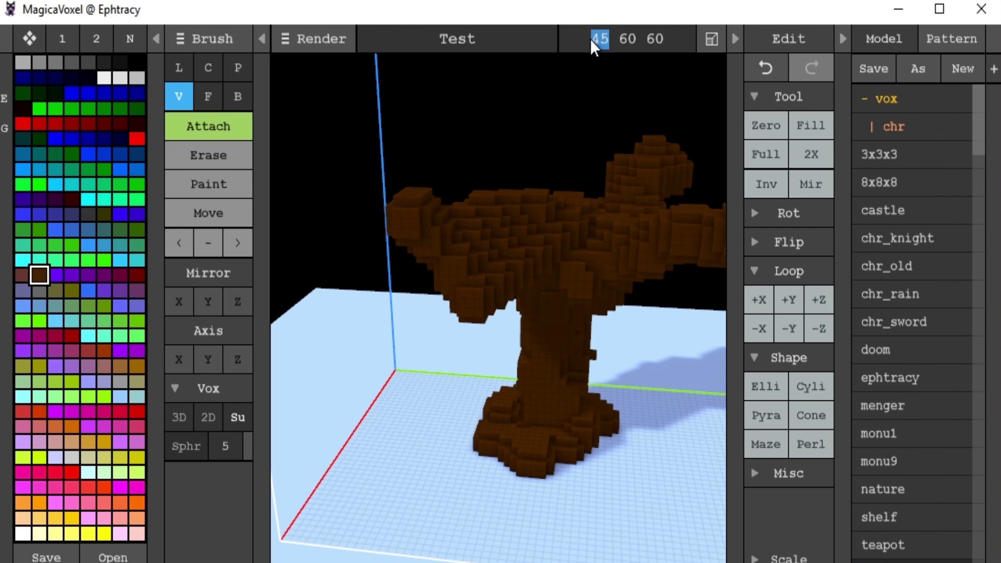
pyautogui.write('60')
pyautogui.press('Return')
pyautogui.moveTo(584, 133); pyautogui.dragTo(556, 238, button='right')
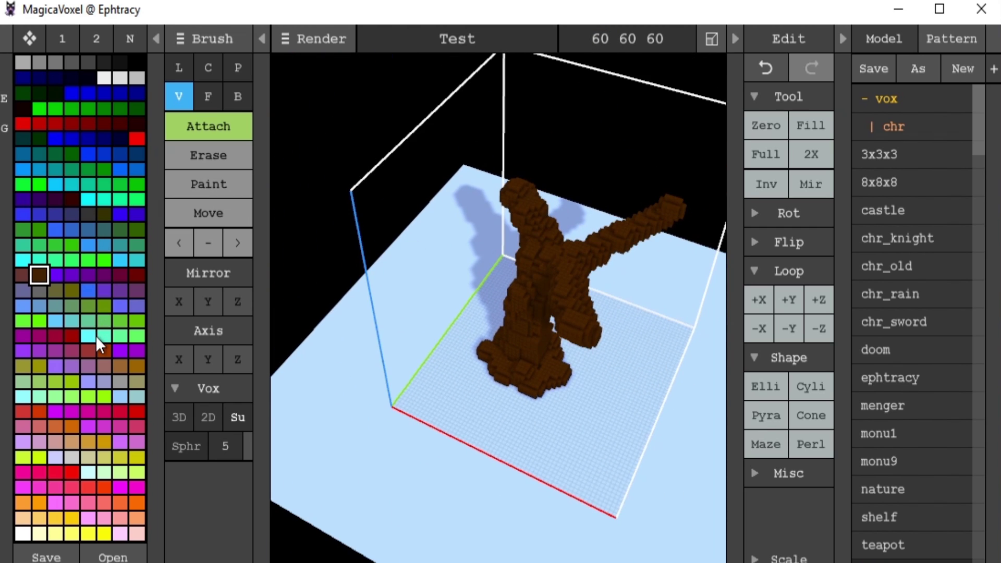
# - Choose dark green and set the attaching voxel brush to a 3D sphere of size 10
pyautogui.click(135, 229)
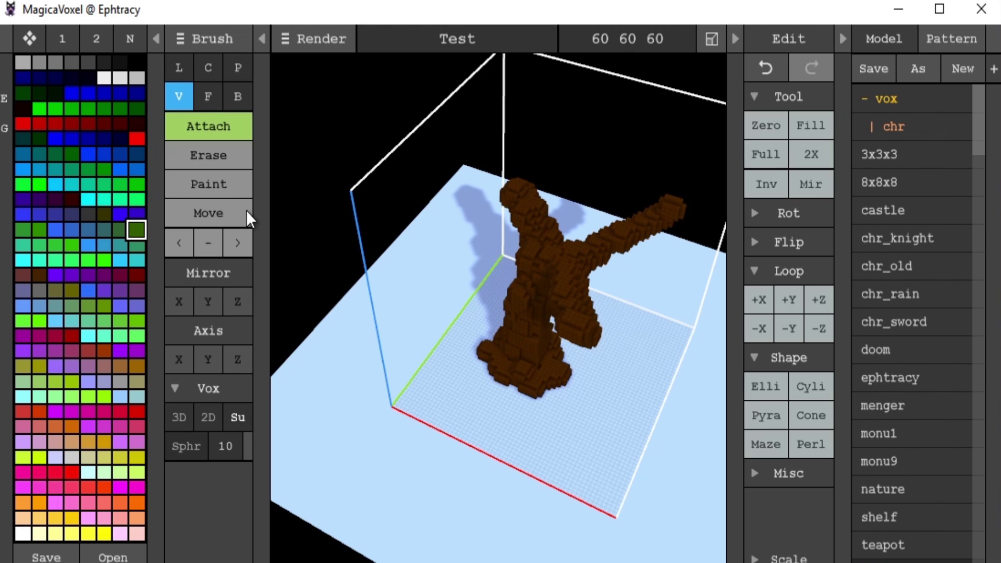
pyautogui.click(541, 357)
pyautogui.moveTo(541, 356); pyautogui.dragTo(579, 308, button='right')
pyautogui.scroll(3, 580, 309)
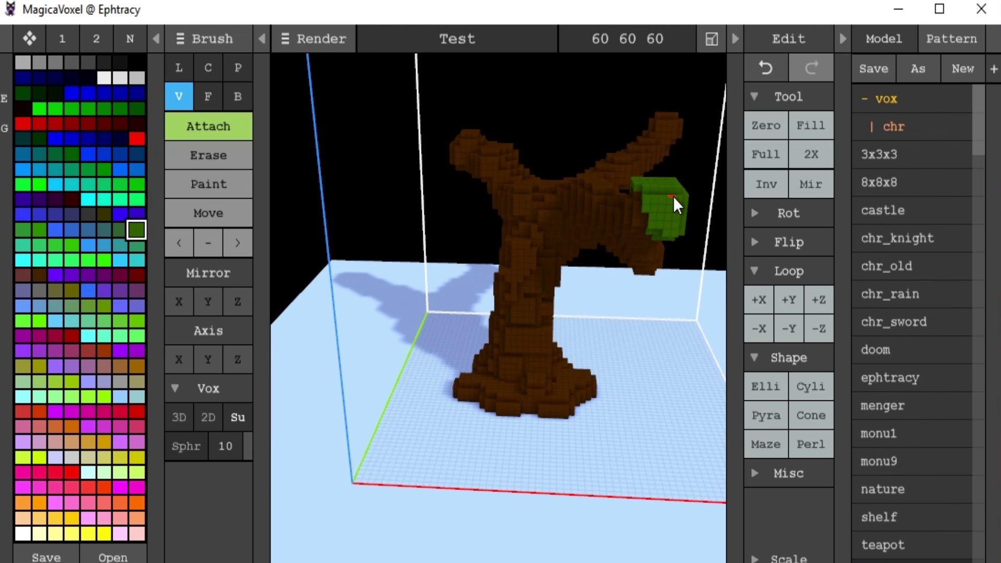
pyautogui.click(173, 418)
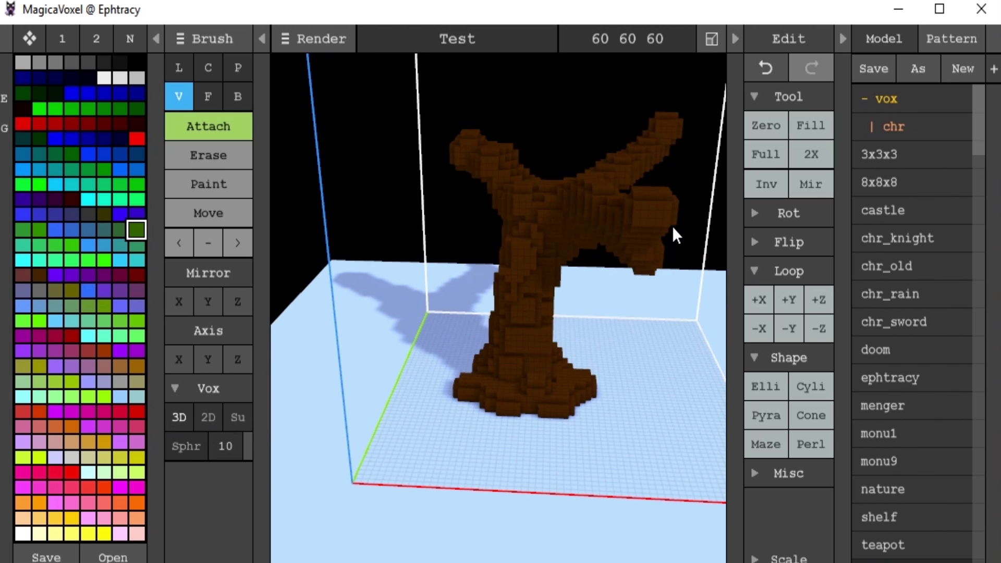
# - Attach clumps of green foliage over the ends and tops of the tree's branches
pyautogui.moveTo(670, 201)
pyautogui.mouseDown()
pyautogui.moveTo(638, 212)
pyautogui.moveTo(638, 193)
pyautogui.moveTo(582, 175)
pyautogui.moveTo(554, 214)
pyautogui.moveTo(520, 181)
pyautogui.mouseUp()
pyautogui.moveTo(521, 181)
pyautogui.mouseDown(button='right')
pyautogui.moveTo(644, 238)
pyautogui.moveTo(562, 173)
pyautogui.mouseUp(button='right')
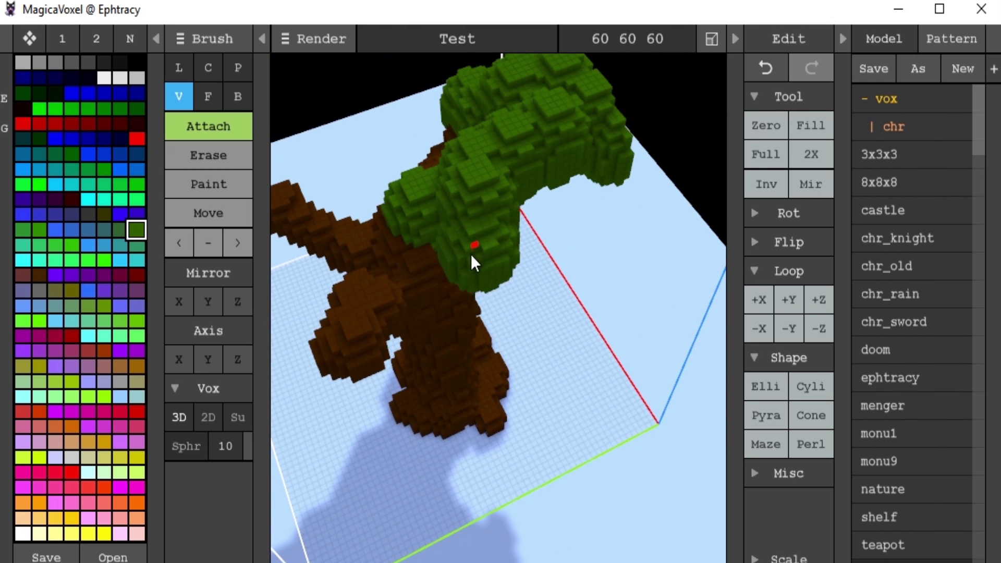
pyautogui.moveTo(467, 256)
pyautogui.mouseDown()
pyautogui.moveTo(415, 365)
pyautogui.moveTo(356, 392)
pyautogui.moveTo(394, 345)
pyautogui.moveTo(388, 301)
pyautogui.moveTo(383, 337)
pyautogui.mouseUp()
pyautogui.moveTo(383, 336)
pyautogui.mouseDown(button='right')
pyautogui.moveTo(581, 287)
pyautogui.moveTo(661, 145)
pyautogui.mouseUp(button='right')
pyautogui.moveTo(648, 190); pyautogui.dragTo(572, 196)
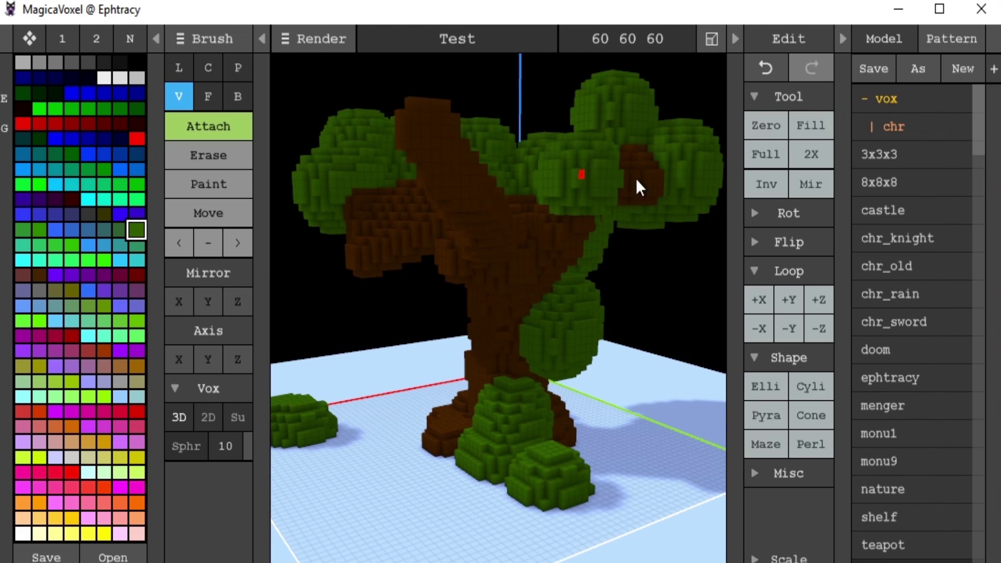
pyautogui.hotkey('ctrl', 'z')
pyautogui.hotkey('ctrl', 'z')
pyautogui.hotkey('ctrl', 'z')
pyautogui.hotkey('ctrl', 'z')
pyautogui.hotkey('ctrl', 'z')
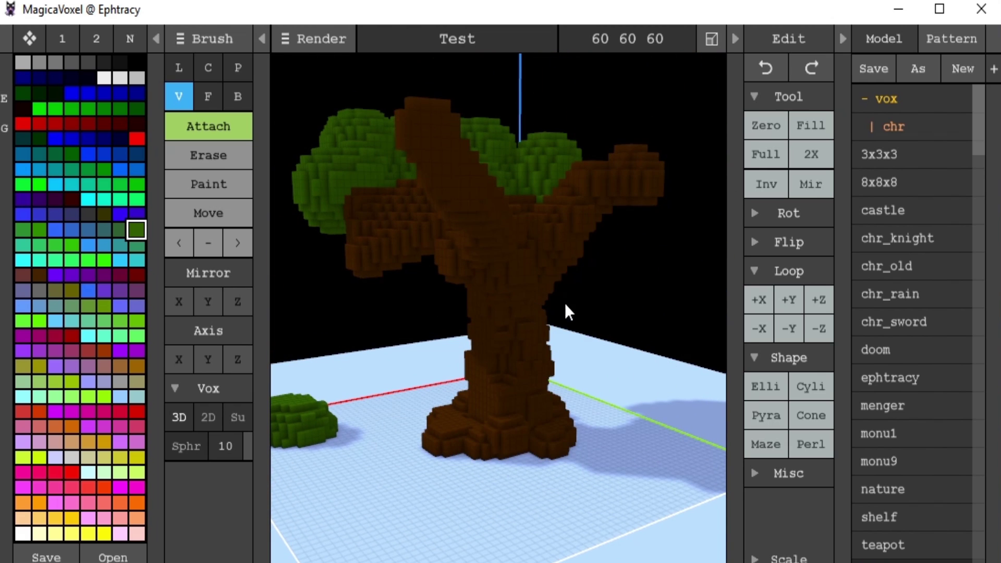
pyautogui.moveTo(566, 306); pyautogui.dragTo(538, 277, button='right')
pyautogui.hotkey('ctrl', 'z')
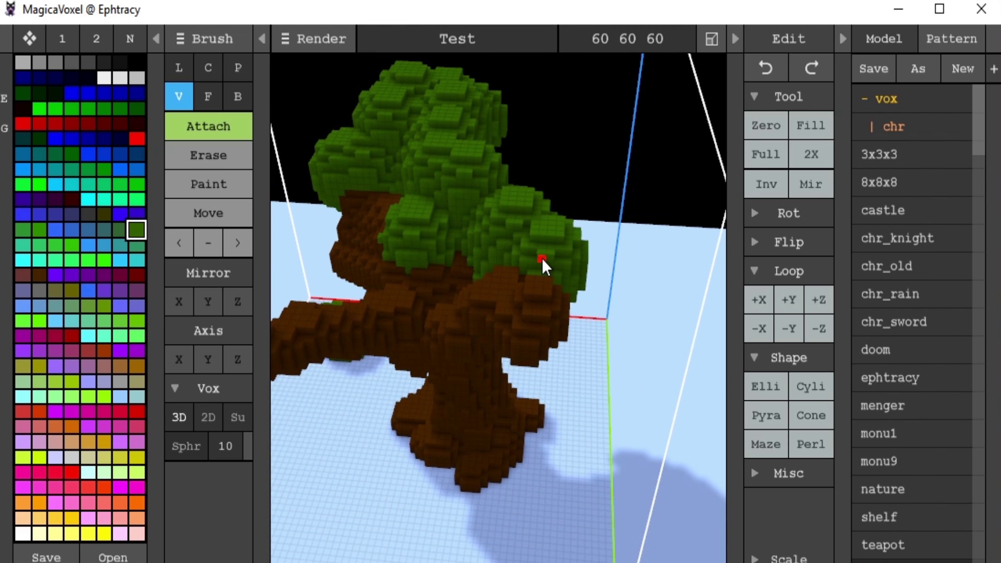
# - Attach more dark green foliage clumps with the size 10 sphere over the remaining bare branches and between the existing clumps
pyautogui.click(542, 259)
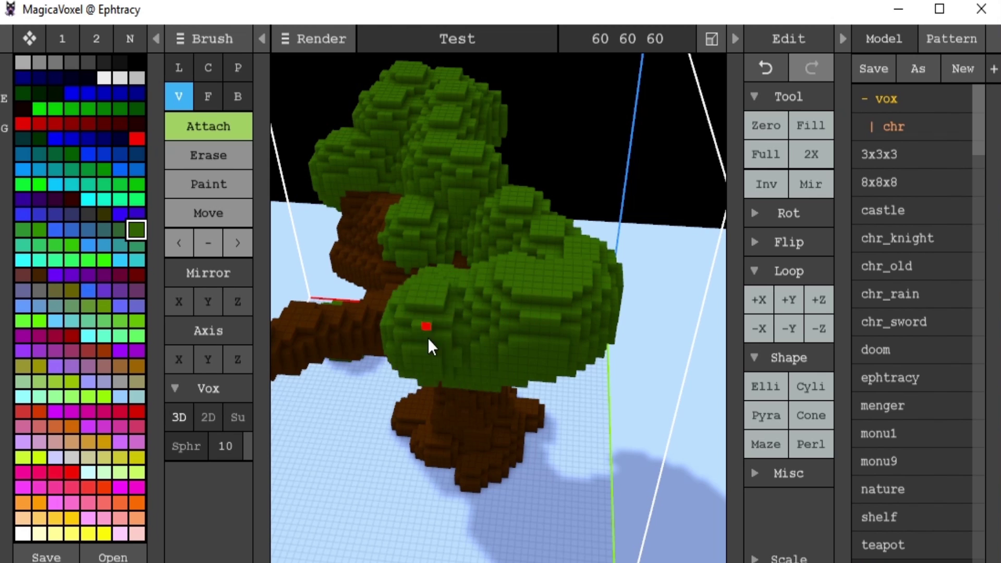
pyautogui.moveTo(437, 343)
pyautogui.mouseDown(button='right')
pyautogui.moveTo(617, 274)
pyautogui.moveTo(589, 247)
pyautogui.mouseUp(button='right')
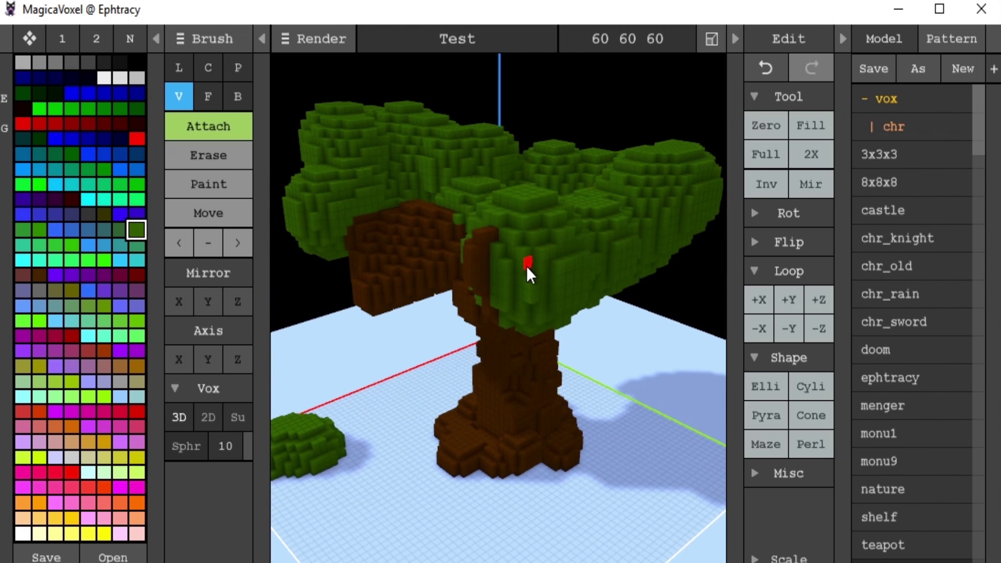
pyautogui.moveTo(416, 263); pyautogui.dragTo(587, 276, button='right')
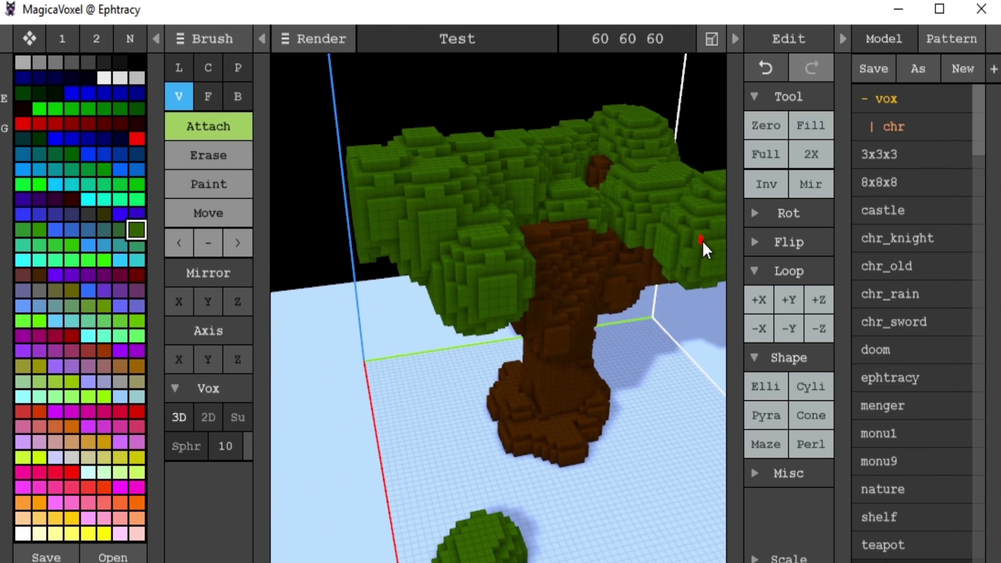
pyautogui.moveTo(707, 246)
pyautogui.mouseDown()
pyautogui.moveTo(589, 242)
pyautogui.moveTo(509, 270)
pyautogui.moveTo(539, 194)
pyautogui.mouseUp()
pyautogui.moveTo(539, 194); pyautogui.dragTo(575, 286, button='right')
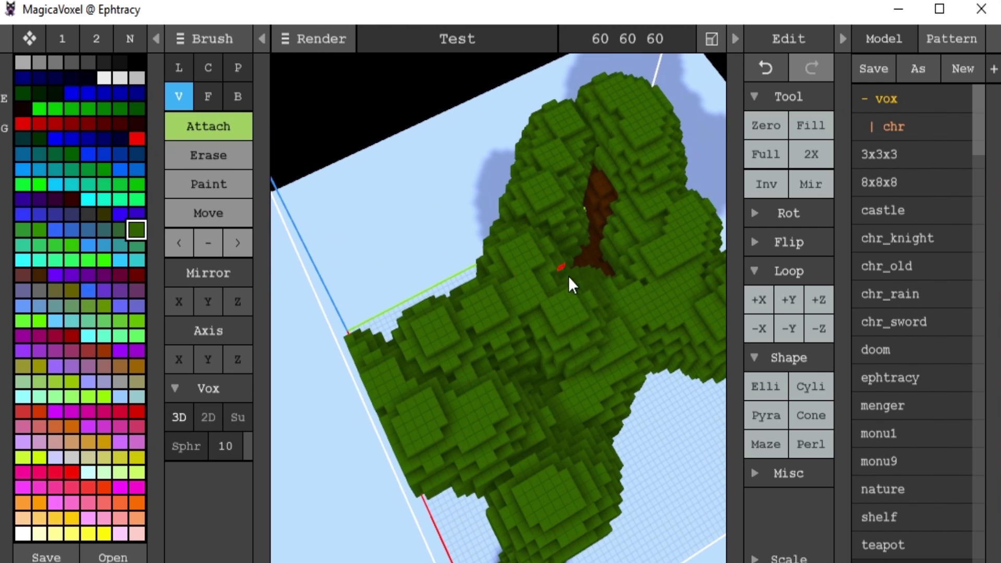
pyautogui.moveTo(520, 266)
pyautogui.mouseDown(button='right')
pyautogui.moveTo(511, 274)
pyautogui.moveTo(523, 249)
pyautogui.moveTo(516, 241)
pyautogui.mouseUp(button='right')
# - Erase hollows into the foliage around the tree with the size 10 3D sphere voxel brush to make its outline irregular
pyautogui.click(197, 160)
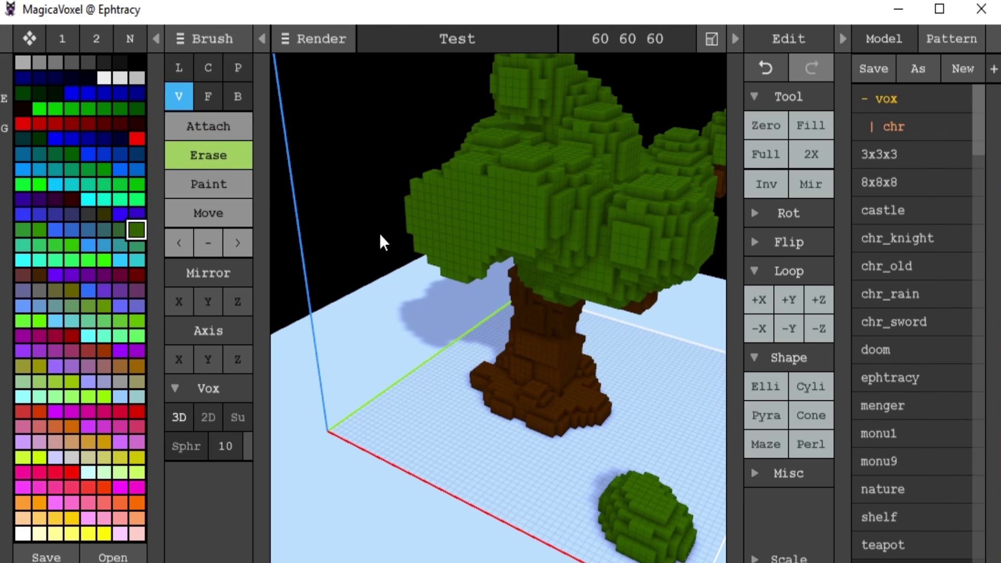
pyautogui.moveTo(380, 230)
pyautogui.mouseDown()
pyautogui.moveTo(421, 220)
pyautogui.moveTo(462, 259)
pyautogui.moveTo(461, 209)
pyautogui.moveTo(449, 203)
pyautogui.moveTo(524, 225)
pyautogui.moveTo(506, 231)
pyautogui.moveTo(474, 207)
pyautogui.moveTo(451, 171)
pyautogui.mouseUp()
pyautogui.moveTo(447, 267); pyautogui.dragTo(474, 208, button='right')
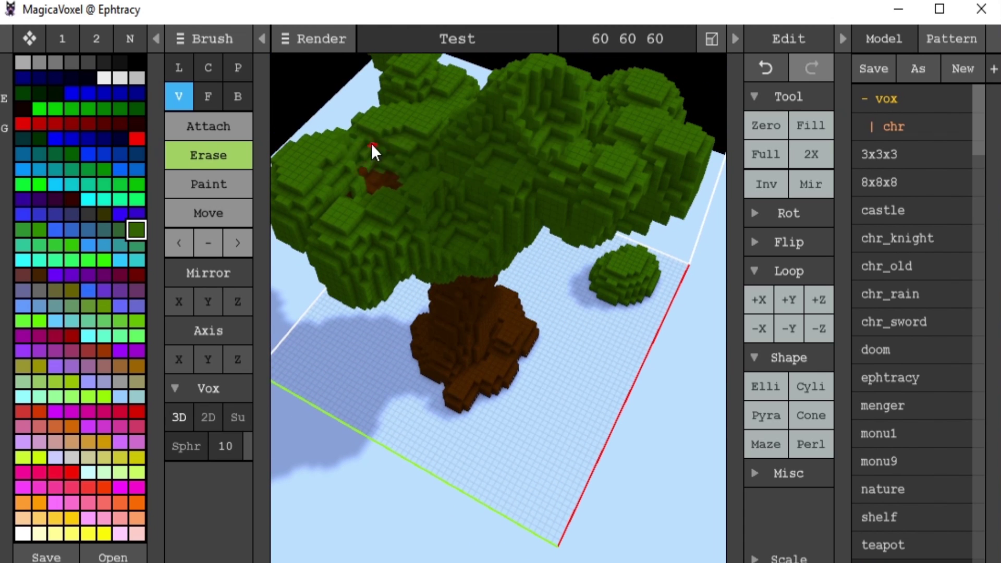
pyautogui.moveTo(373, 150)
pyautogui.mouseDown(button='right')
pyautogui.moveTo(530, 144)
pyautogui.moveTo(328, 318)
pyautogui.mouseUp(button='right')
pyautogui.moveTo(328, 318); pyautogui.dragTo(305, 254)
pyautogui.moveTo(304, 254)
pyautogui.mouseDown(button='right')
pyautogui.moveTo(391, 261)
pyautogui.moveTo(499, 240)
pyautogui.mouseUp(button='right')
pyautogui.moveTo(499, 241)
pyautogui.mouseDown()
pyautogui.moveTo(403, 271)
pyautogui.moveTo(326, 258)
pyautogui.mouseUp()
pyautogui.moveTo(288, 241); pyautogui.dragTo(370, 281, button='right')
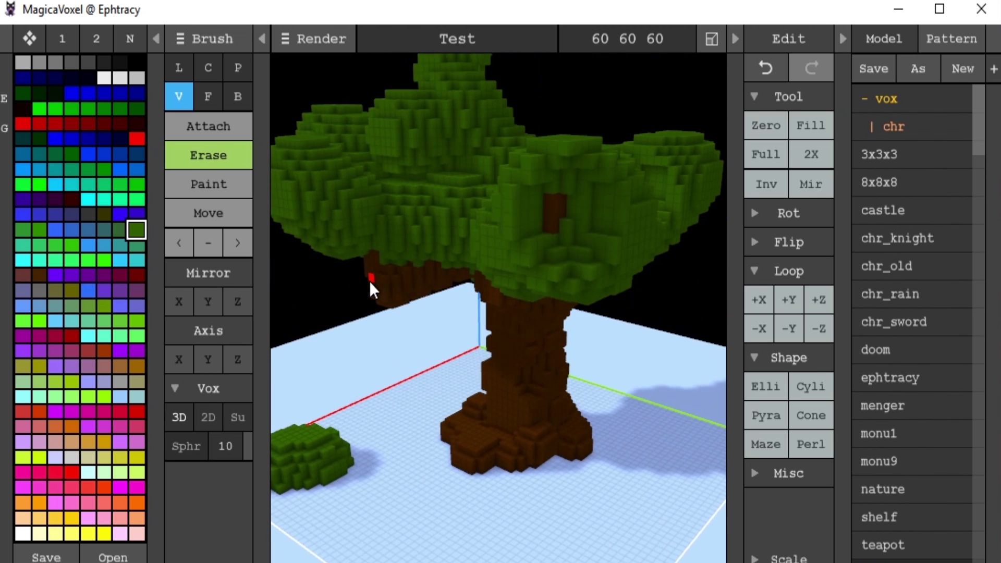
# - Reduce the sphere brush size to 5 and erase smaller pieces from the foliage
pyautogui.click(225, 445)
pyautogui.write('5')
pyautogui.press('Return')
pyautogui.moveTo(566, 223); pyautogui.dragTo(454, 231, button='right')
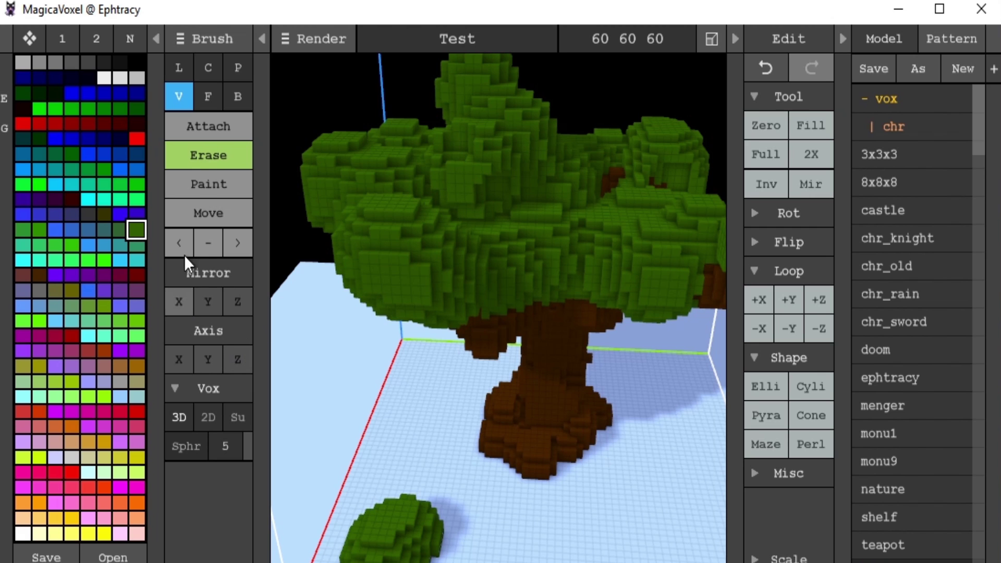
pyautogui.moveTo(675, 264); pyautogui.dragTo(672, 483, button='right')
pyautogui.moveTo(672, 483)
pyautogui.mouseDown()
pyautogui.moveTo(661, 525)
pyautogui.moveTo(691, 522)
pyautogui.moveTo(669, 554)
pyautogui.moveTo(672, 540)
pyautogui.moveTo(626, 509)
pyautogui.moveTo(645, 516)
pyautogui.mouseUp()
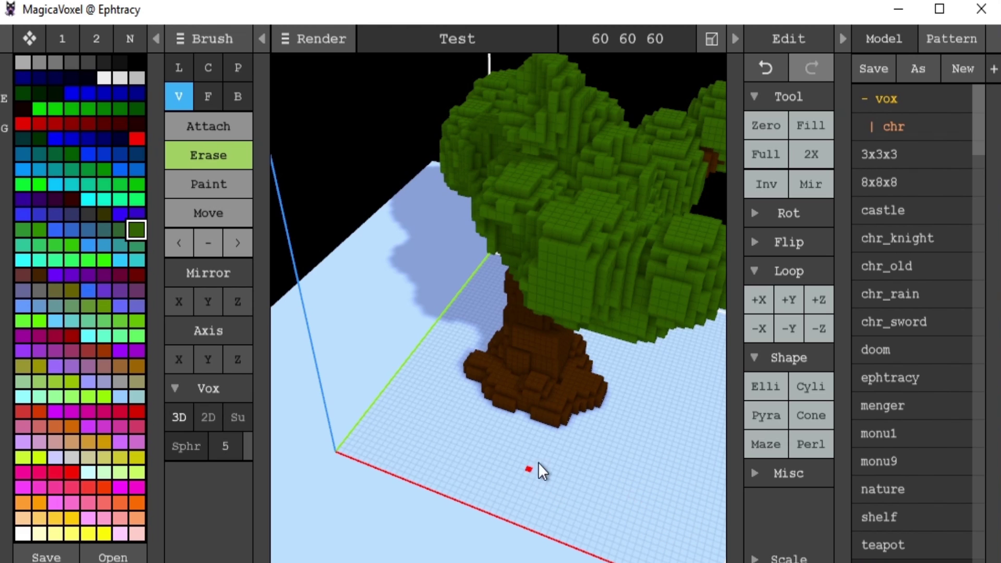
# - Attach a bright green layer over the whole floor beneath the tree with the face brush
pyautogui.moveTo(544, 461); pyautogui.dragTo(591, 436, button='right')
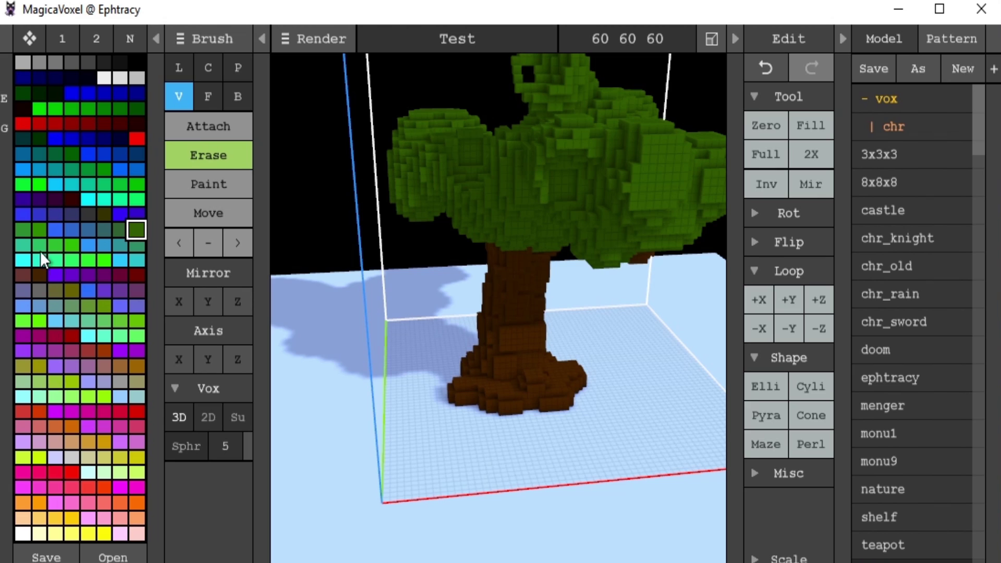
pyautogui.click(138, 201)
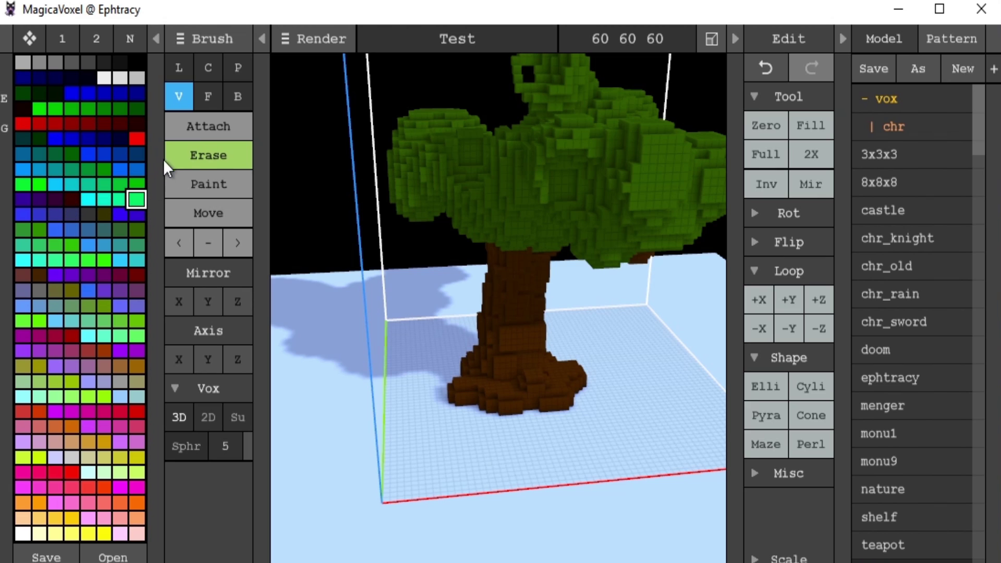
pyautogui.click(208, 99)
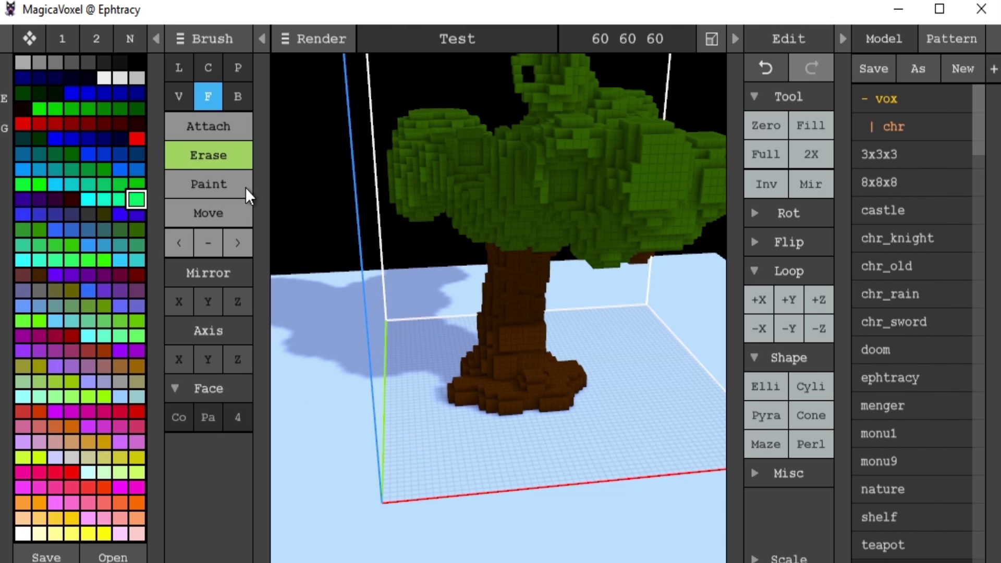
pyautogui.click(207, 126)
pyautogui.click(443, 431)
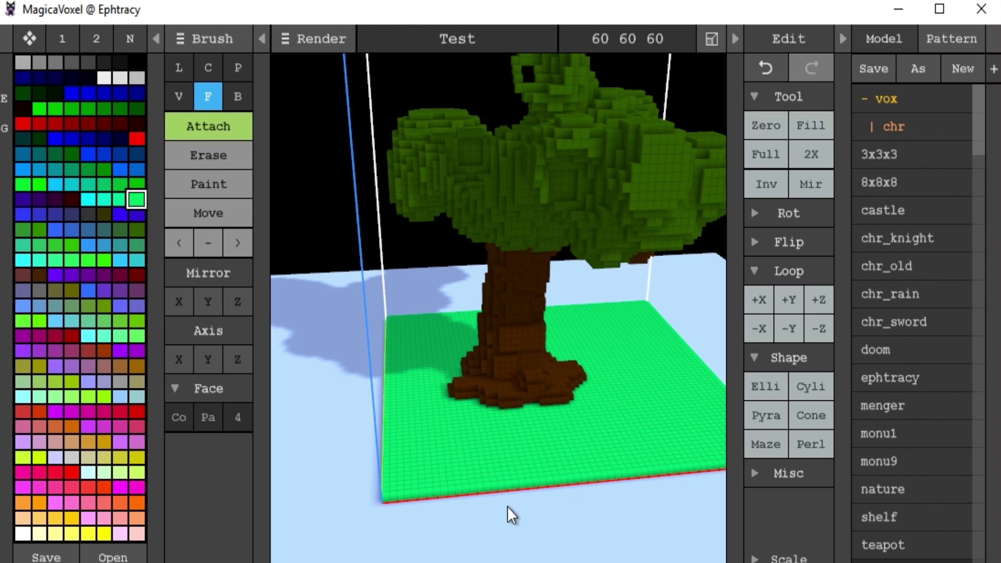
# - Paint very dark green patches on the foliage using the voxel brush with the size 5 3D sphere
pyautogui.moveTo(505, 503)
pyautogui.mouseDown(button='right')
pyautogui.moveTo(407, 389)
pyautogui.moveTo(374, 440)
pyautogui.moveTo(545, 478)
pyautogui.moveTo(608, 415)
pyautogui.moveTo(525, 431)
pyautogui.moveTo(464, 486)
pyautogui.moveTo(482, 467)
pyautogui.moveTo(409, 471)
pyautogui.moveTo(354, 455)
pyautogui.moveTo(292, 376)
pyautogui.mouseUp(button='right')
pyautogui.click(195, 182)
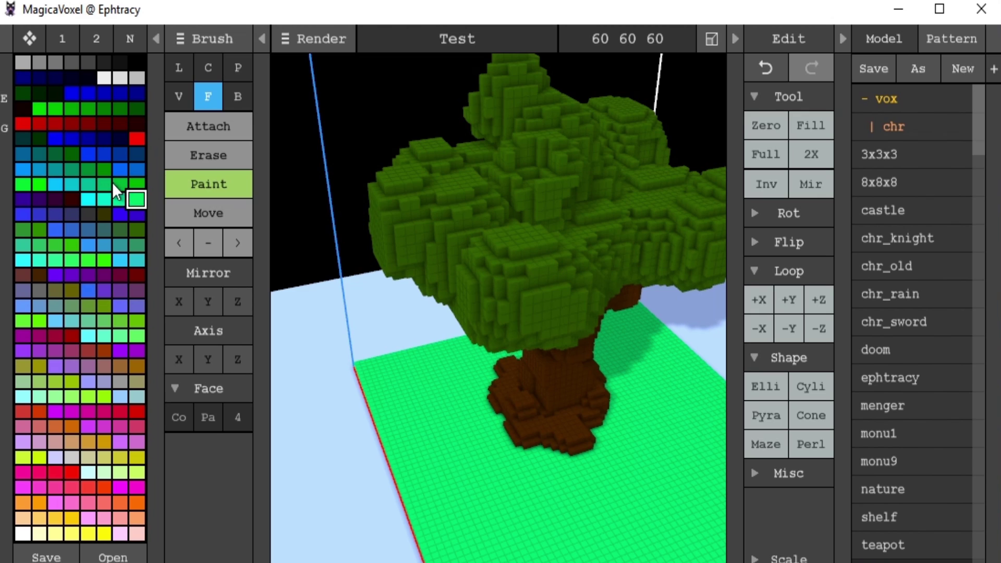
pyautogui.click(55, 155)
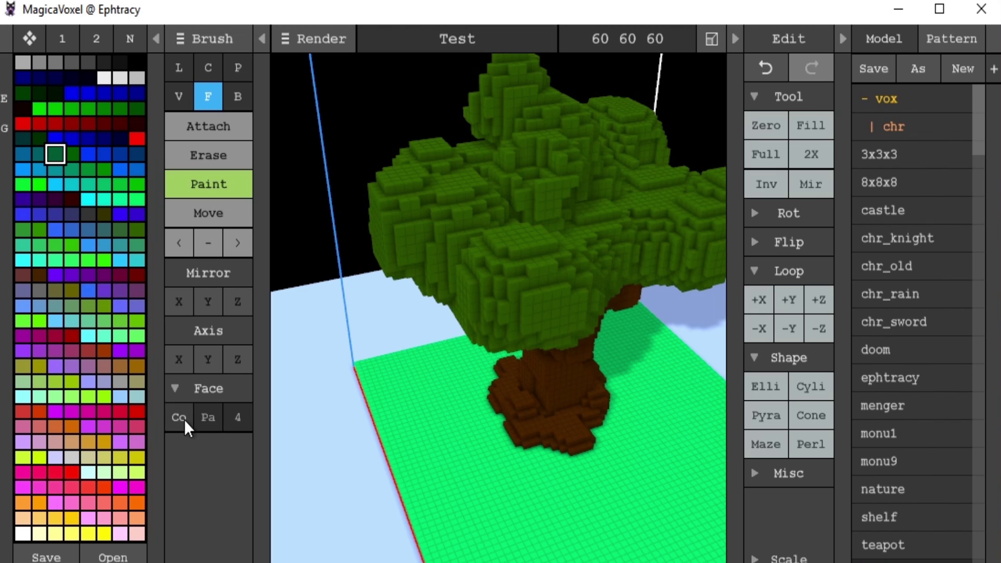
pyautogui.click(177, 96)
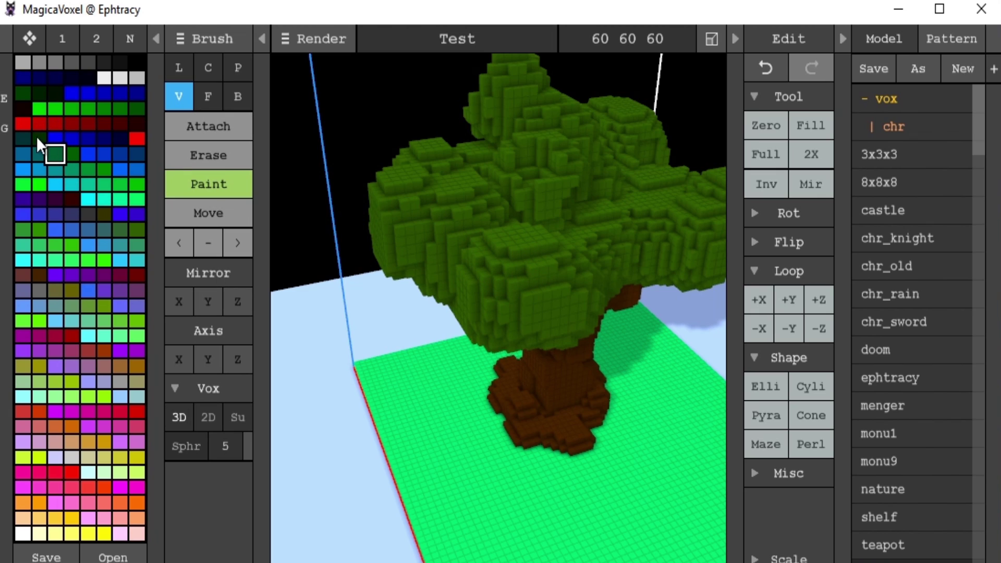
pyautogui.click(28, 98)
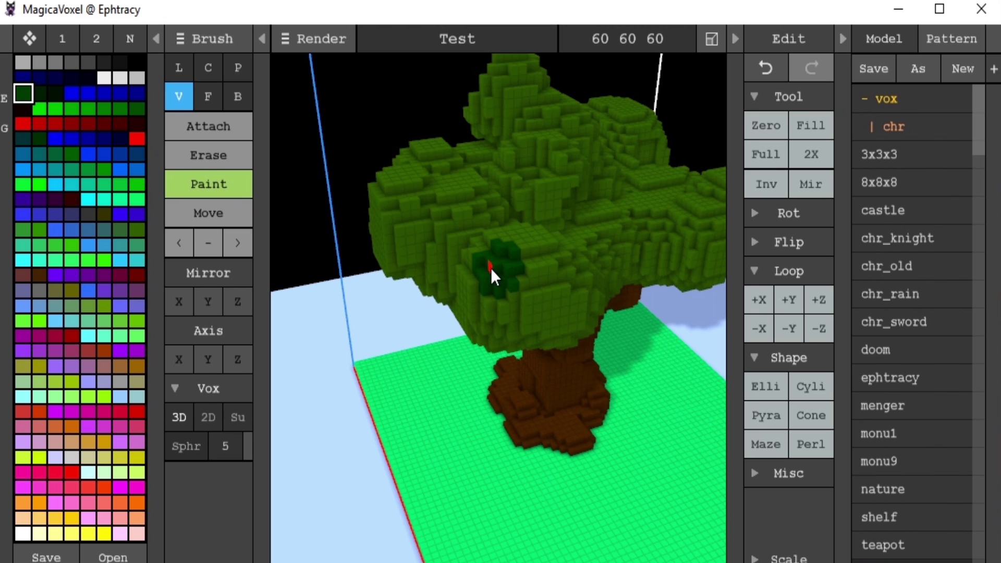
pyautogui.moveTo(491, 269)
pyautogui.mouseDown()
pyautogui.moveTo(455, 244)
pyautogui.moveTo(473, 232)
pyautogui.moveTo(488, 259)
pyautogui.moveTo(455, 247)
pyautogui.moveTo(525, 203)
pyautogui.moveTo(594, 249)
pyautogui.moveTo(518, 299)
pyautogui.moveTo(525, 327)
pyautogui.moveTo(558, 320)
pyautogui.moveTo(631, 189)
pyautogui.moveTo(698, 225)
pyautogui.moveTo(640, 255)
pyautogui.moveTo(599, 214)
pyautogui.moveTo(584, 142)
pyautogui.moveTo(471, 140)
pyautogui.moveTo(415, 222)
pyautogui.mouseUp()
pyautogui.moveTo(415, 222); pyautogui.dragTo(579, 228, button='right')
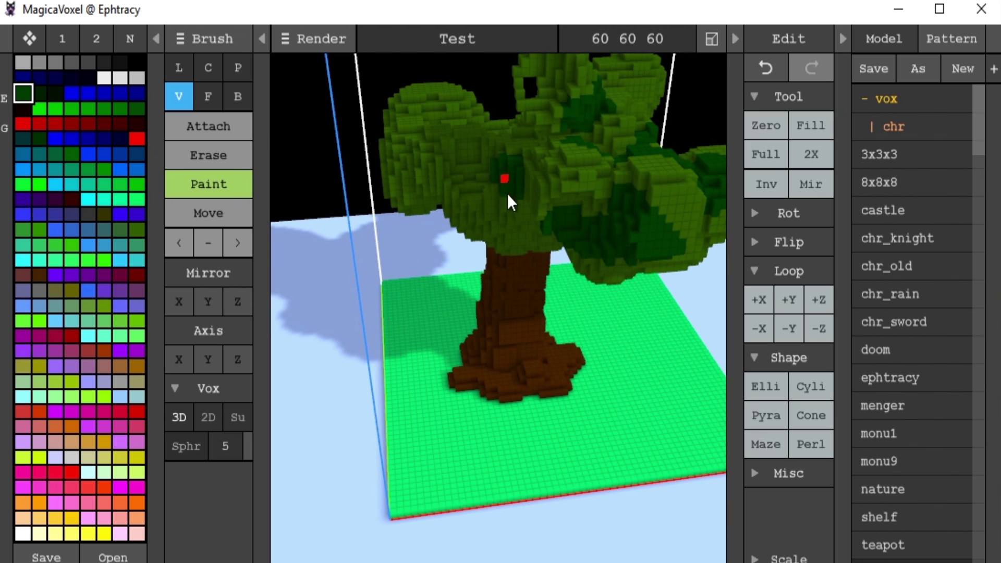
pyautogui.moveTo(508, 201)
pyautogui.mouseDown()
pyautogui.moveTo(446, 201)
pyautogui.moveTo(385, 162)
pyautogui.mouseUp()
pyautogui.moveTo(435, 133)
pyautogui.mouseDown()
pyautogui.moveTo(540, 118)
pyautogui.moveTo(523, 66)
pyautogui.moveTo(584, 73)
pyautogui.moveTo(585, 145)
pyautogui.mouseUp()
pyautogui.moveTo(492, 170); pyautogui.dragTo(567, 178, button='right')
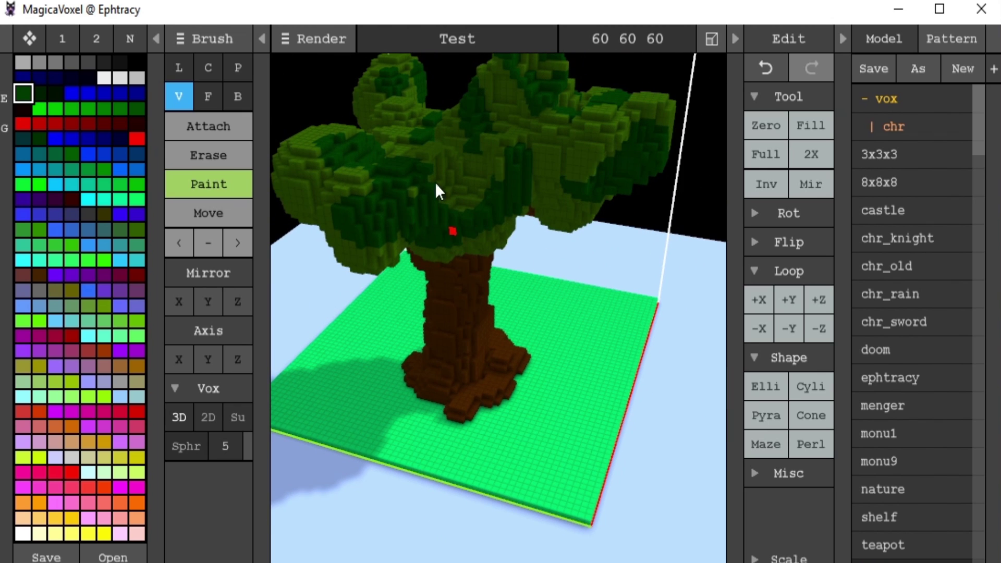
# - Continue the very dark green patches around the remaining sides and tops of the foliage
pyautogui.moveTo(285, 128); pyautogui.dragTo(593, 253, button='right')
pyautogui.moveTo(593, 253)
pyautogui.mouseDown()
pyautogui.moveTo(574, 281)
pyautogui.moveTo(440, 313)
pyautogui.moveTo(408, 289)
pyautogui.moveTo(461, 254)
pyautogui.moveTo(358, 268)
pyautogui.moveTo(306, 294)
pyautogui.moveTo(355, 272)
pyautogui.mouseUp()
pyautogui.moveTo(355, 271); pyautogui.dragTo(473, 247, button='right')
pyautogui.moveTo(536, 198)
pyautogui.mouseDown()
pyautogui.moveTo(543, 165)
pyautogui.moveTo(587, 189)
pyautogui.mouseUp()
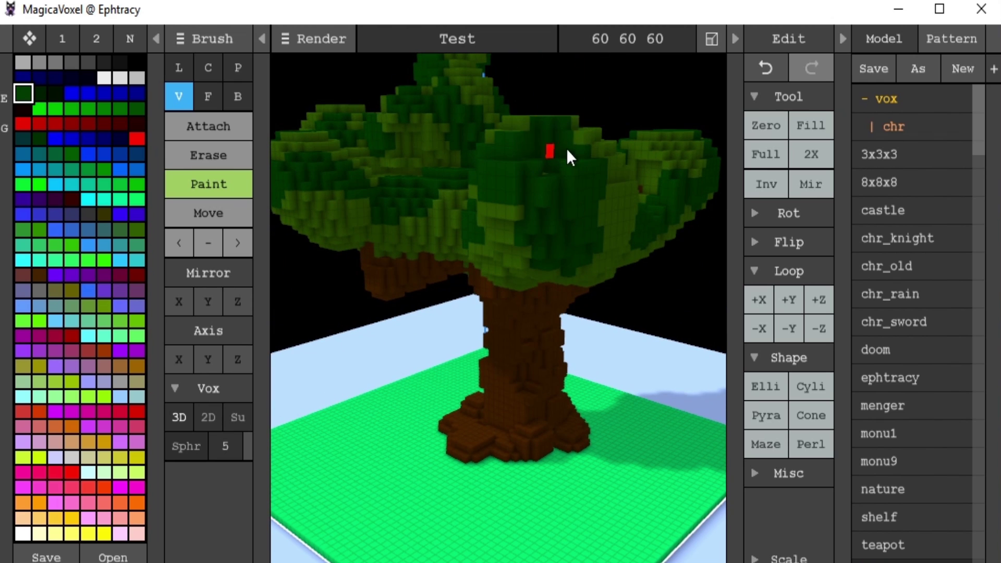
pyautogui.moveTo(599, 200); pyautogui.dragTo(592, 235, button='right')
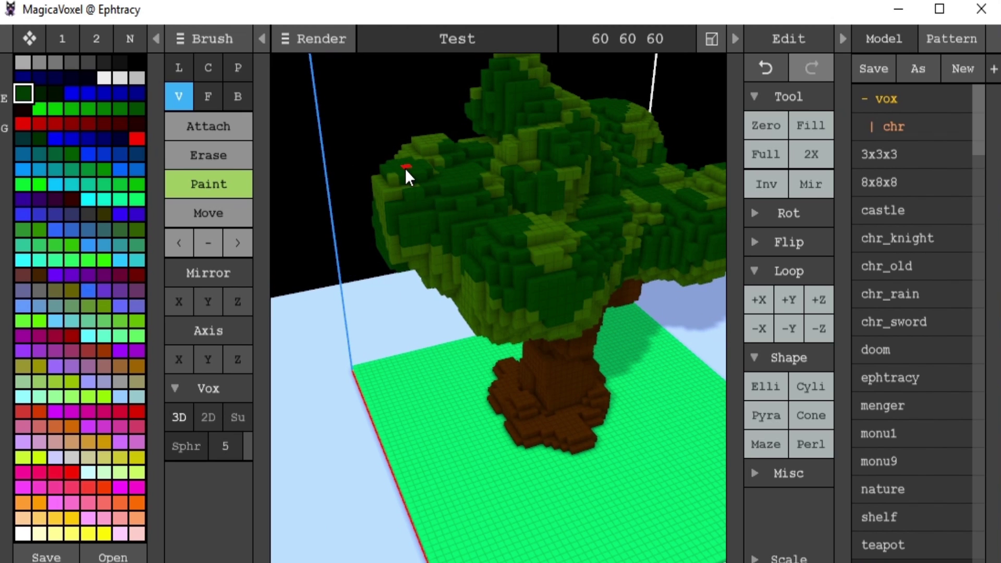
pyautogui.moveTo(405, 169); pyautogui.dragTo(587, 200, button='right')
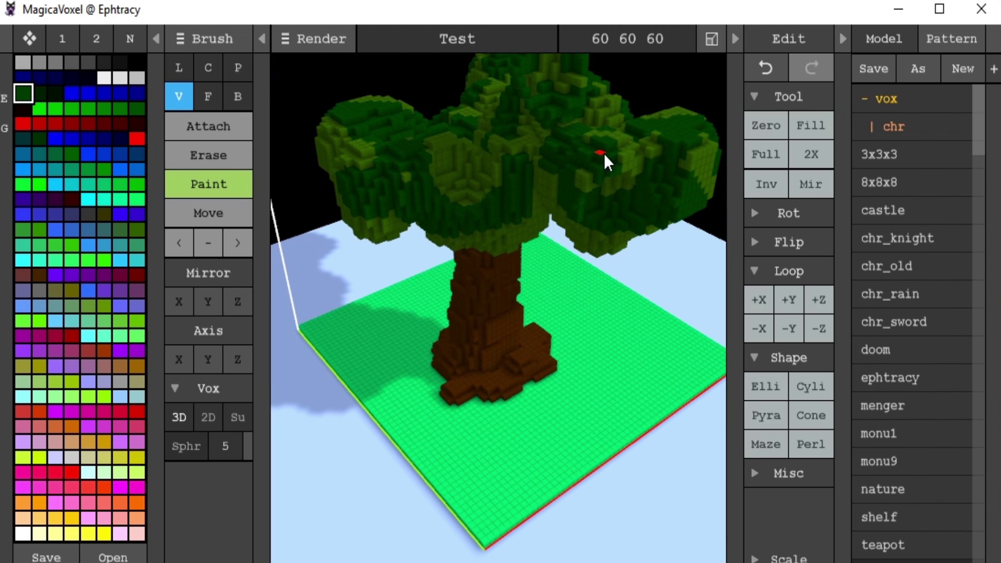
# - Paint the trunk and exposed branches in a lighter brown
pyautogui.moveTo(461, 170); pyautogui.dragTo(453, 197, button='right')
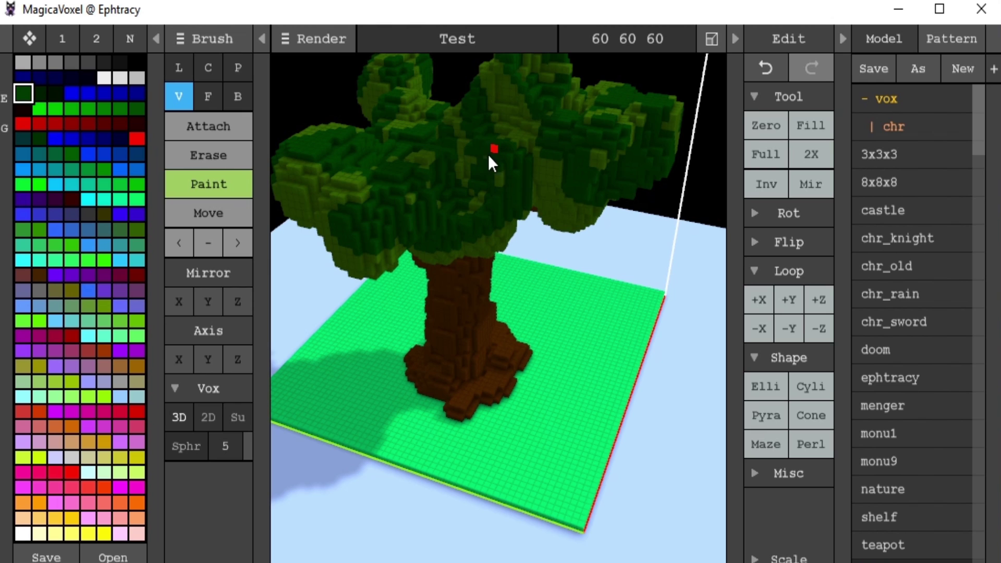
pyautogui.moveTo(490, 164); pyautogui.dragTo(614, 173, button='right')
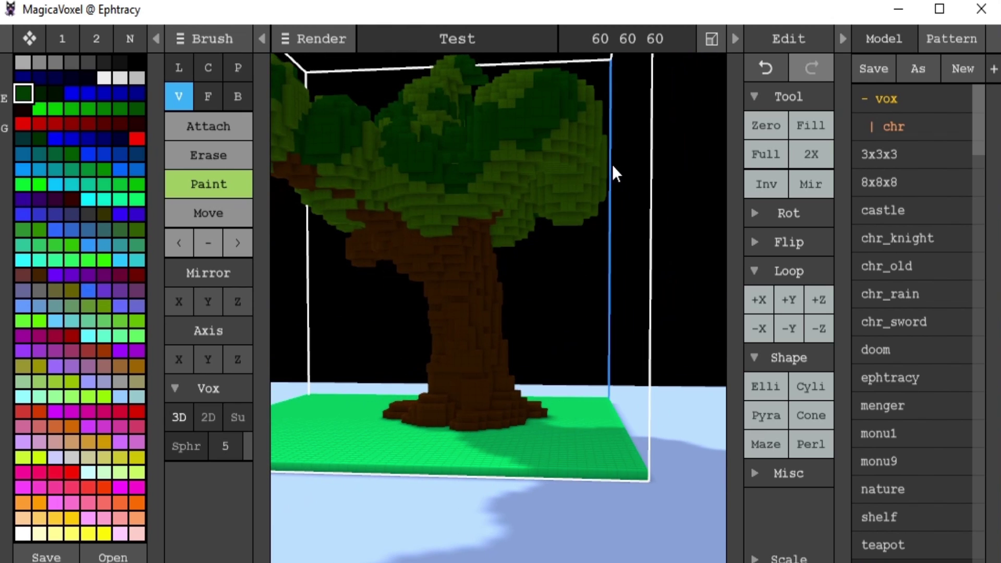
pyautogui.click(39, 274)
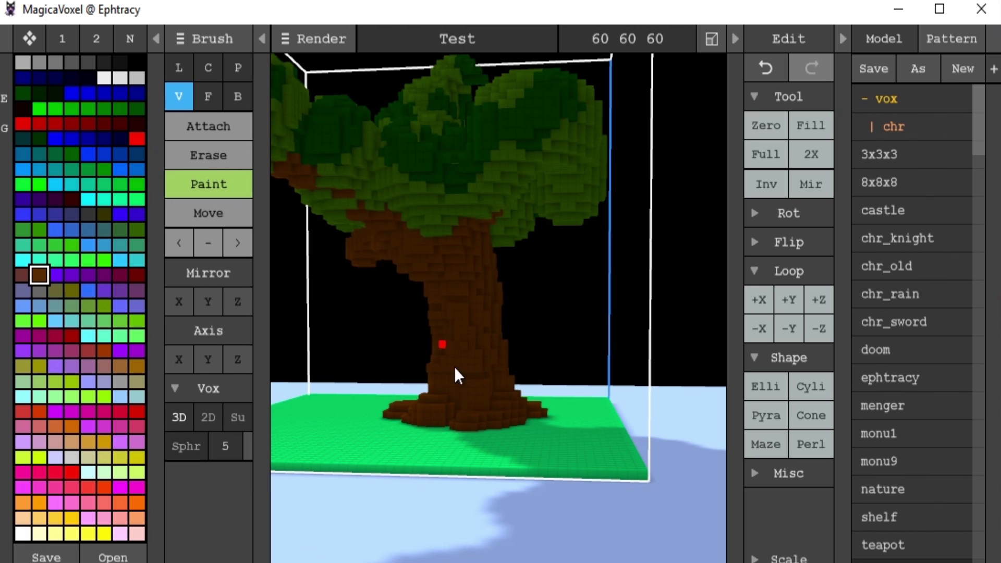
# - Paint the roots at the trunk's base dark red, undoing the stray stroke that spills onto the green floor
pyautogui.click(137, 275)
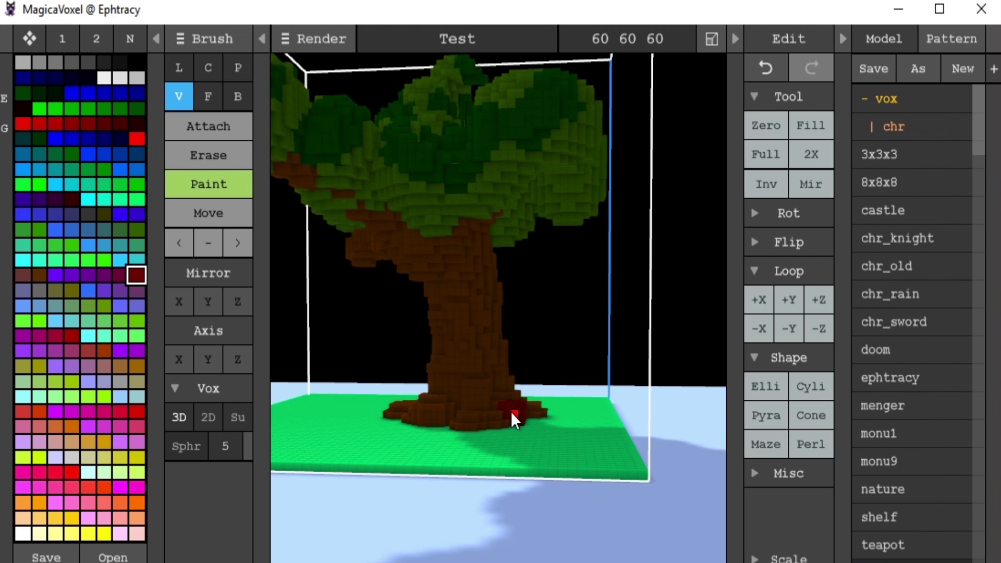
pyautogui.scroll(2, 451, 422)
pyautogui.moveTo(450, 422); pyautogui.dragTo(427, 389, button='right')
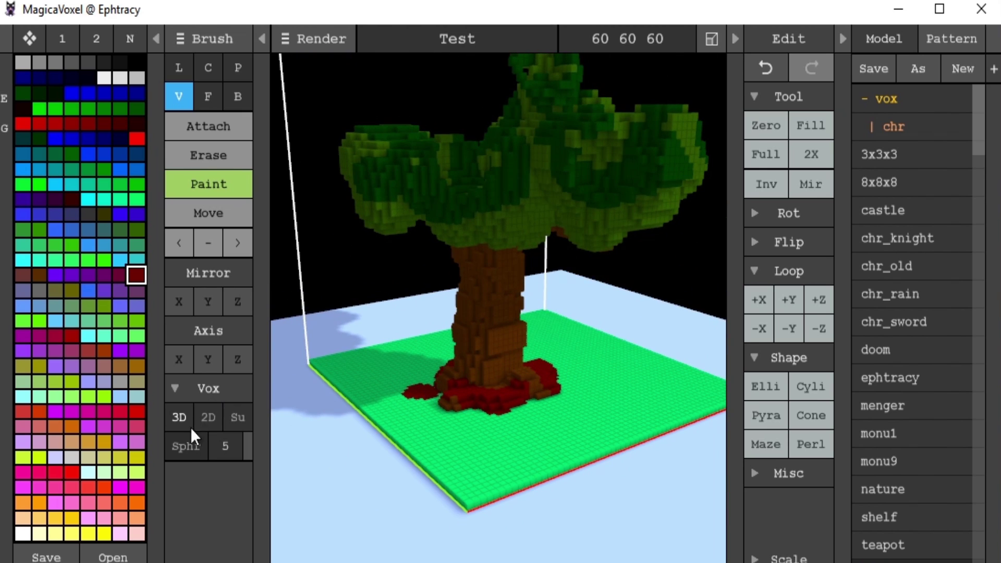
pyautogui.hotkey('ctrl', 'z')
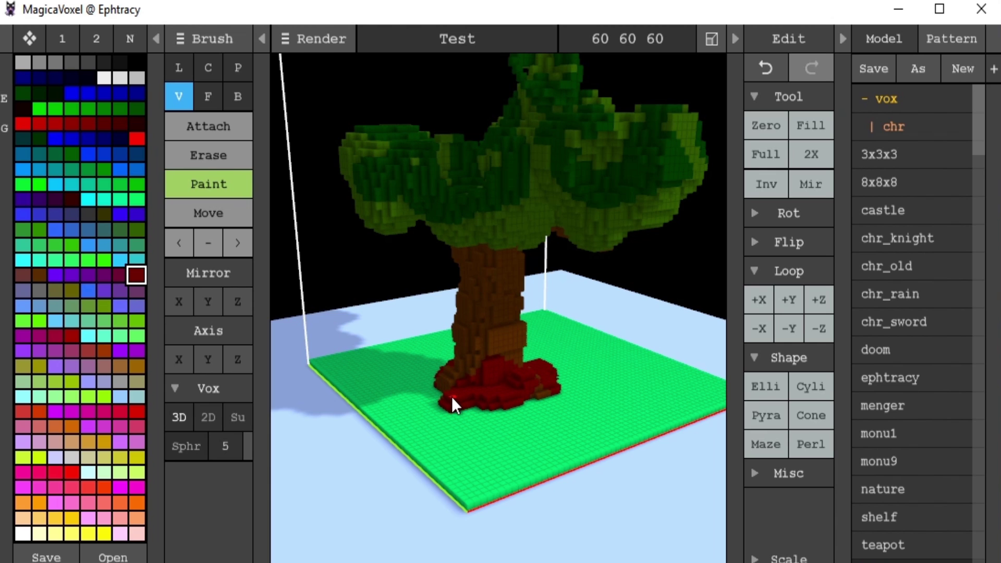
pyautogui.click(478, 430)
pyautogui.moveTo(488, 429)
pyautogui.mouseDown(button='right')
pyautogui.moveTo(672, 399)
pyautogui.moveTo(626, 386)
pyautogui.mouseUp(button='right')
pyautogui.click(442, 364)
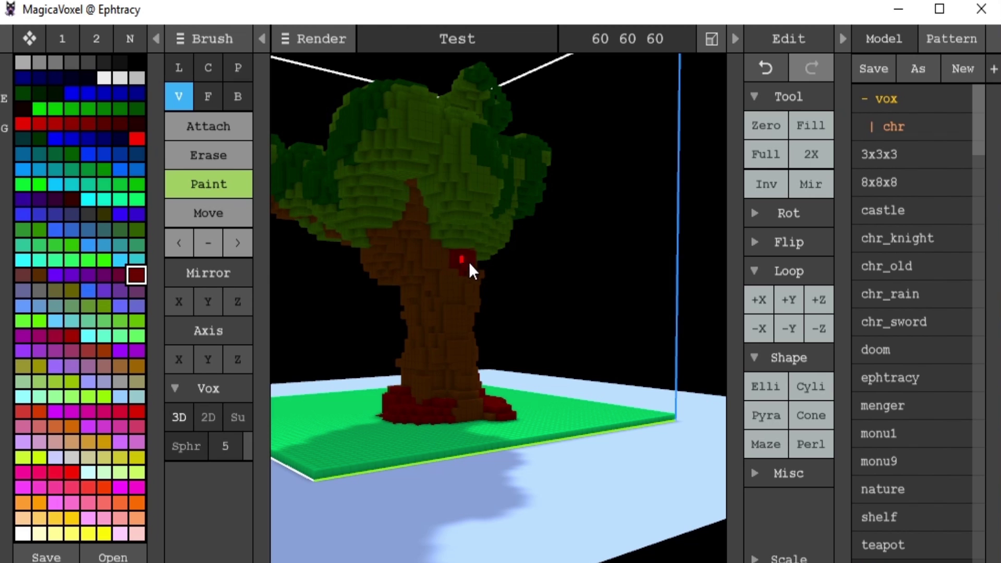
# - Frame the whole tree and its floor, and switch to the render mode to render the model
pyautogui.moveTo(468, 261); pyautogui.dragTo(470, 328, button='right')
pyautogui.scroll(-5, 611, 307)
pyautogui.scroll(-2, 479, 324)
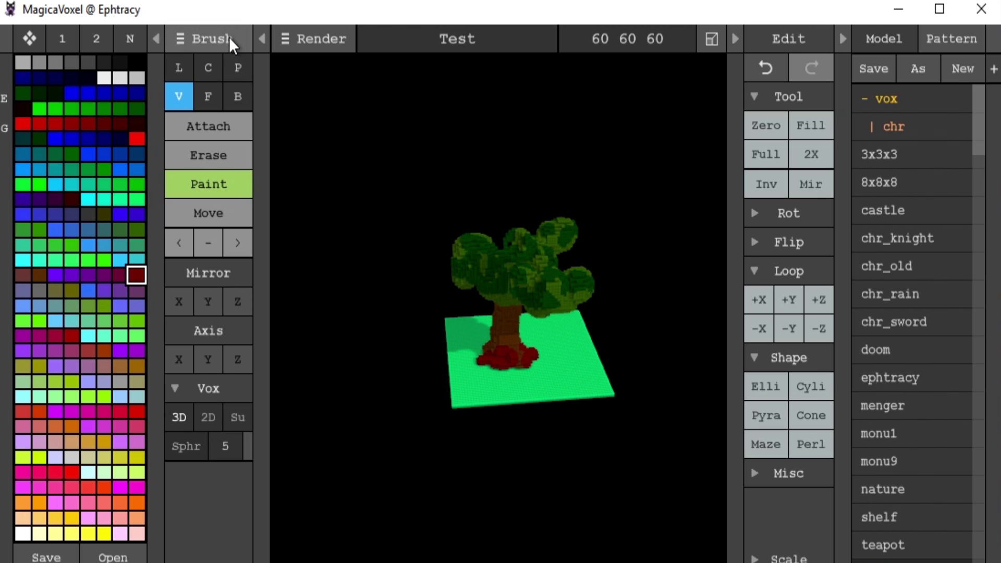
pyautogui.scroll(3, 423, 331)
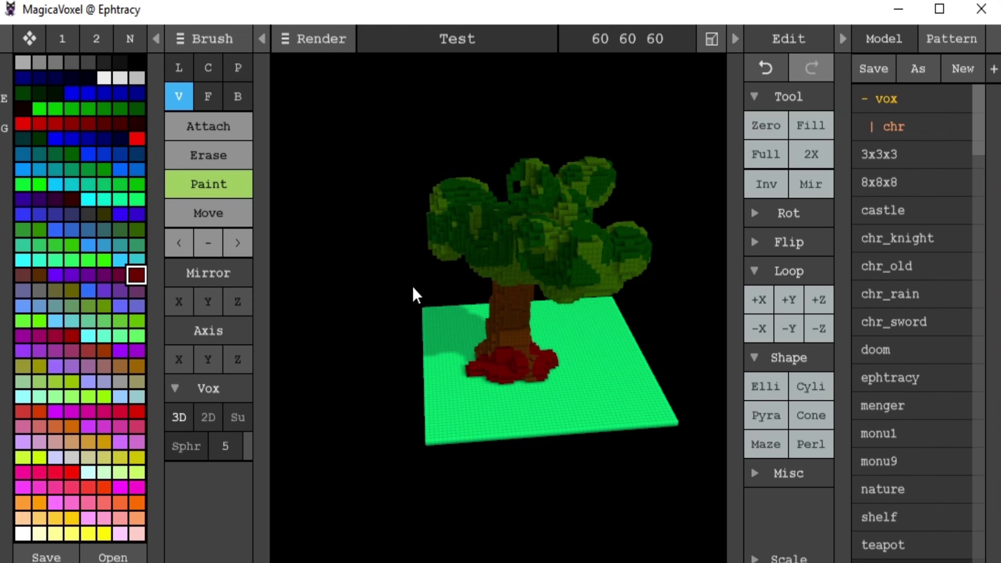
pyautogui.click(321, 41)
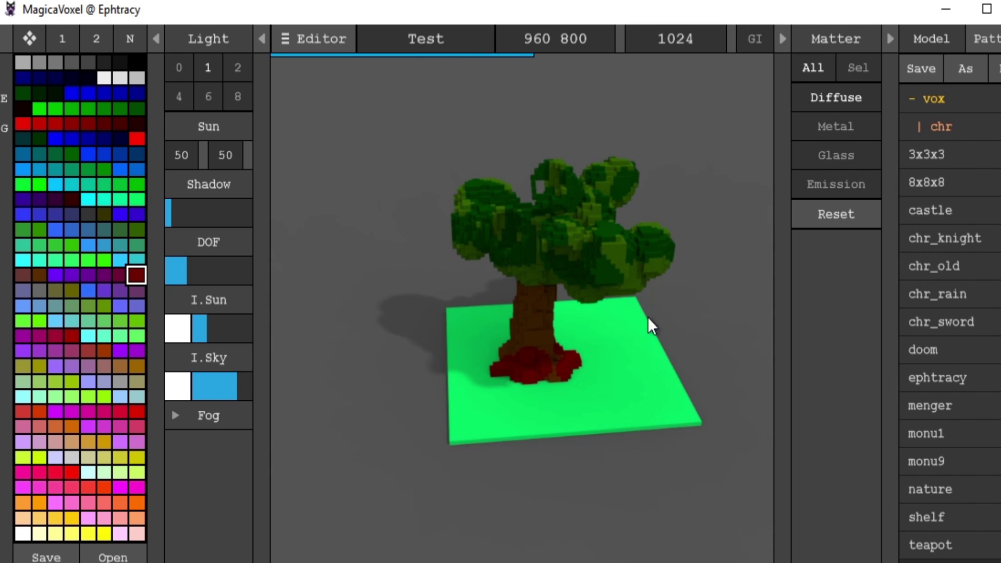
pyautogui.scroll(2, 579, 329)
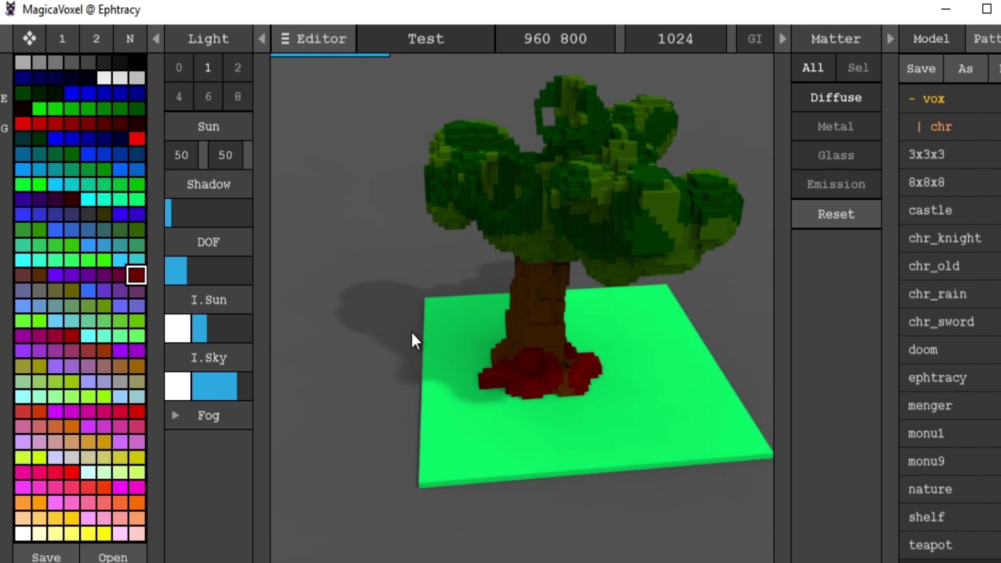
# - Adjust the Shadow amount of the render lighting, keeping it at a low level
pyautogui.moveTo(195, 213); pyautogui.dragTo(172, 226)
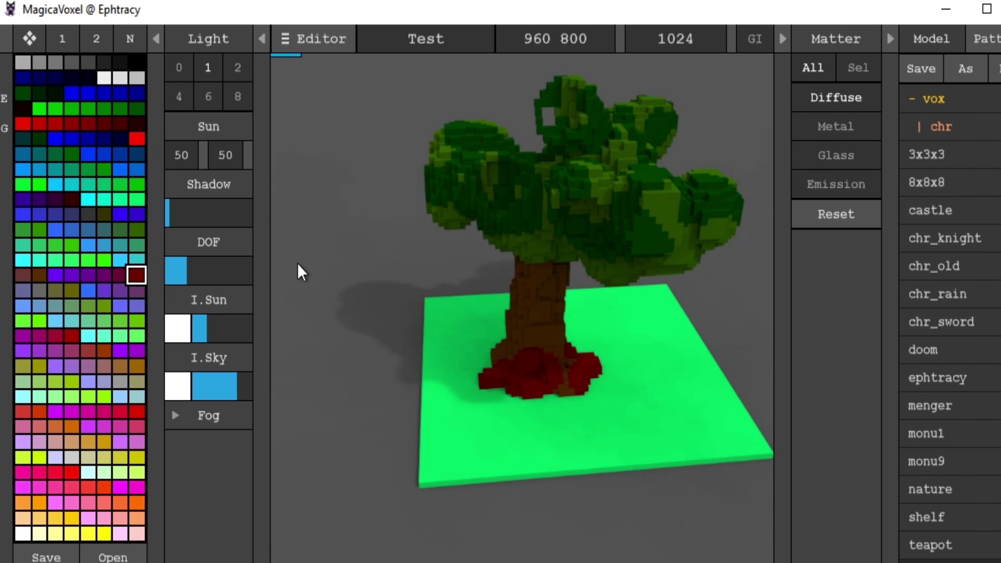
pyautogui.click(177, 214)
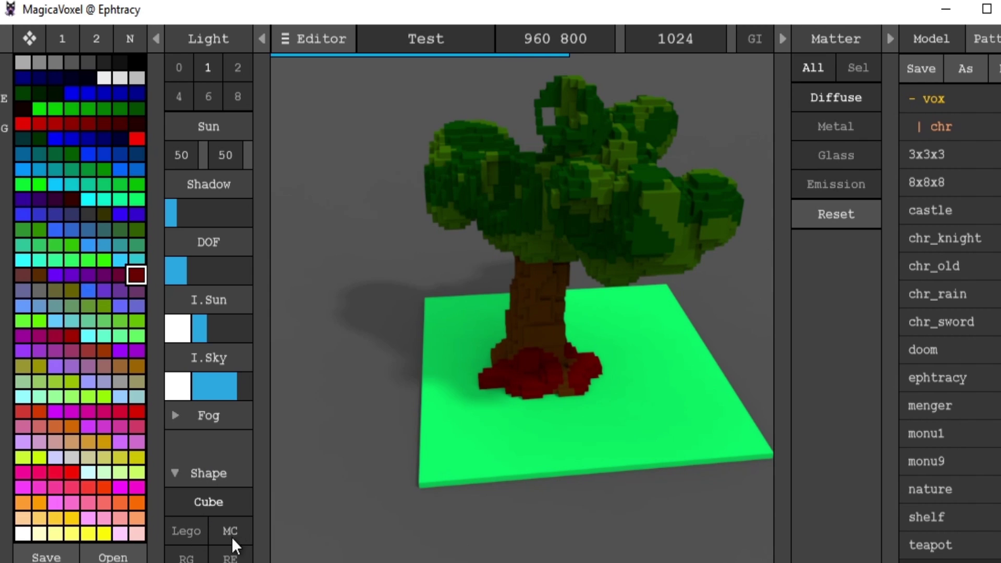
# - Render the tree and floor with the Lego voxel shape and examine it from several angles and distances
pyautogui.click(183, 532)
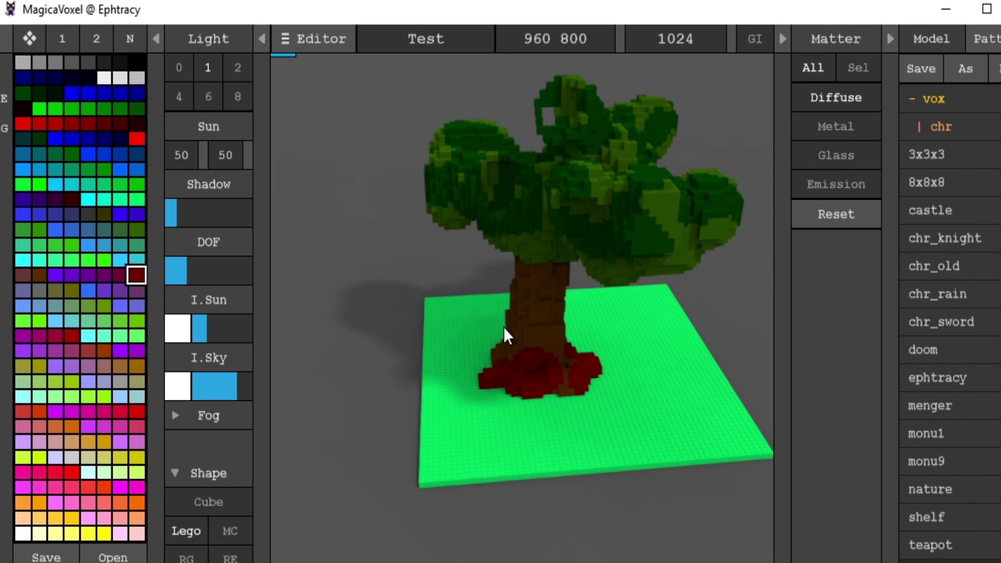
pyautogui.scroll(2, 499, 123)
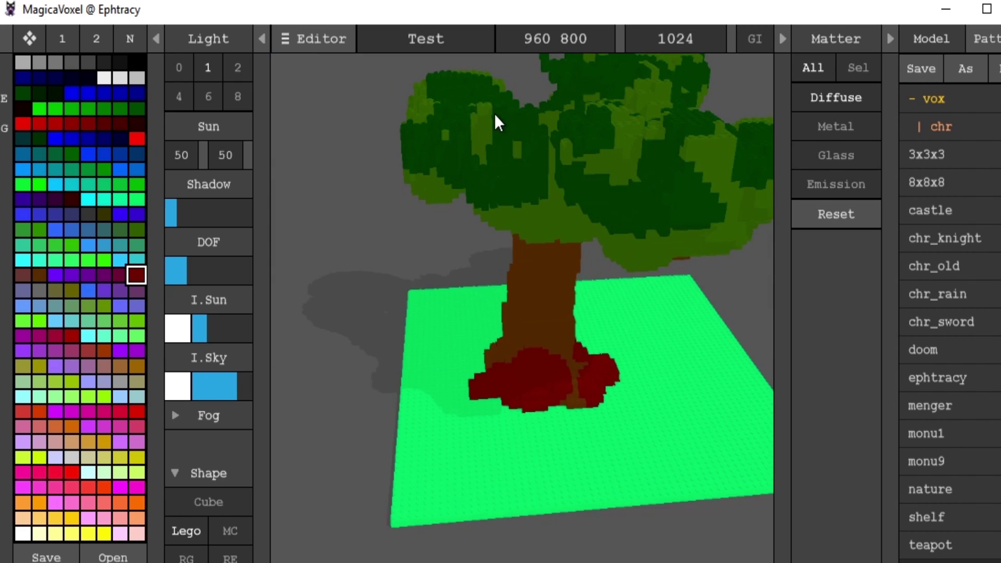
pyautogui.scroll(5, 499, 123)
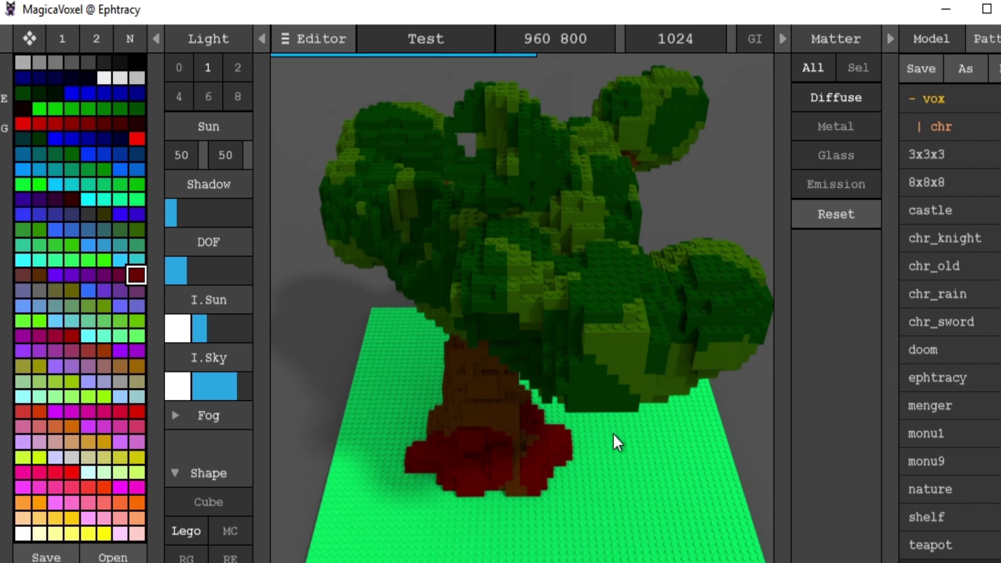
pyautogui.moveTo(613, 445); pyautogui.dragTo(472, 415, button='right')
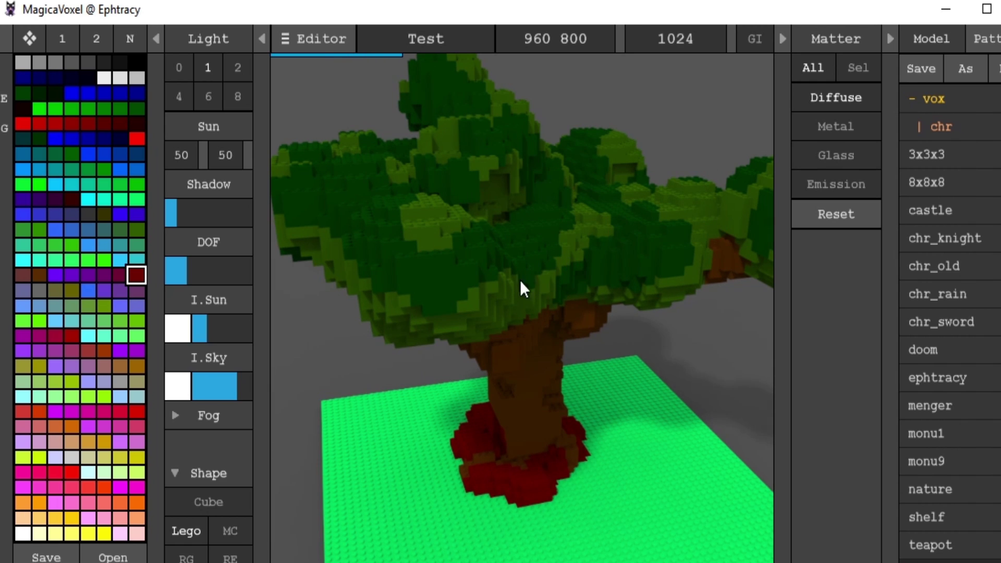
pyautogui.scroll(-2, 498, 326)
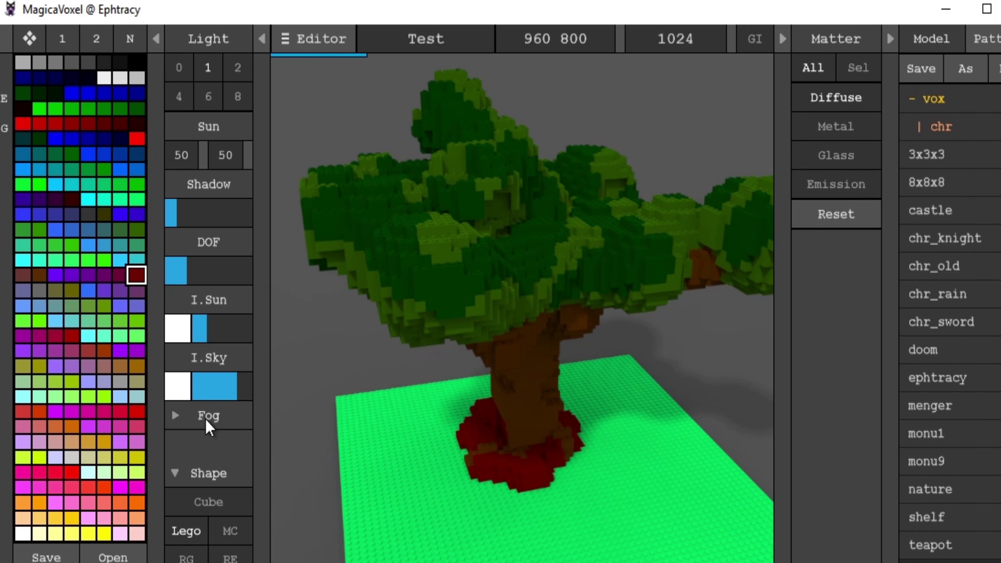
# - Try the MC, RG, RE, sphere, cylinder and Lego shapes on the rendered tree and restore the Cube shape
pyautogui.click(232, 541)
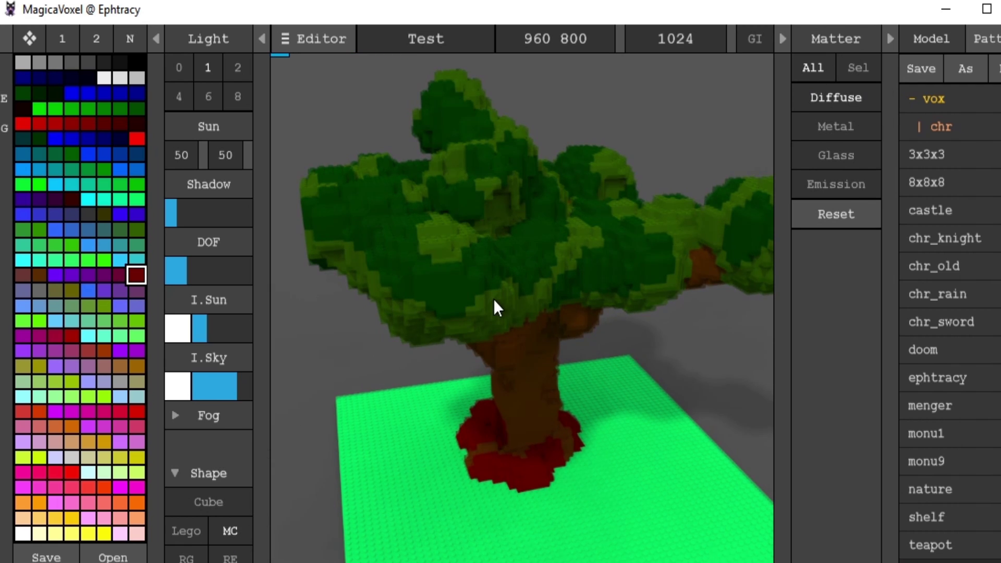
pyautogui.moveTo(396, 256); pyautogui.dragTo(528, 261, button='right')
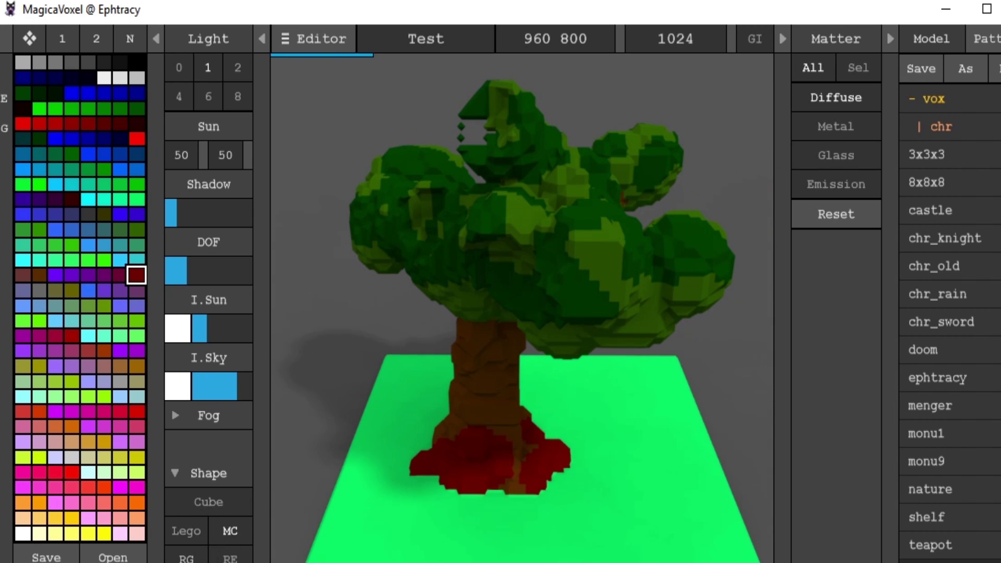
pyautogui.click(230, 531)
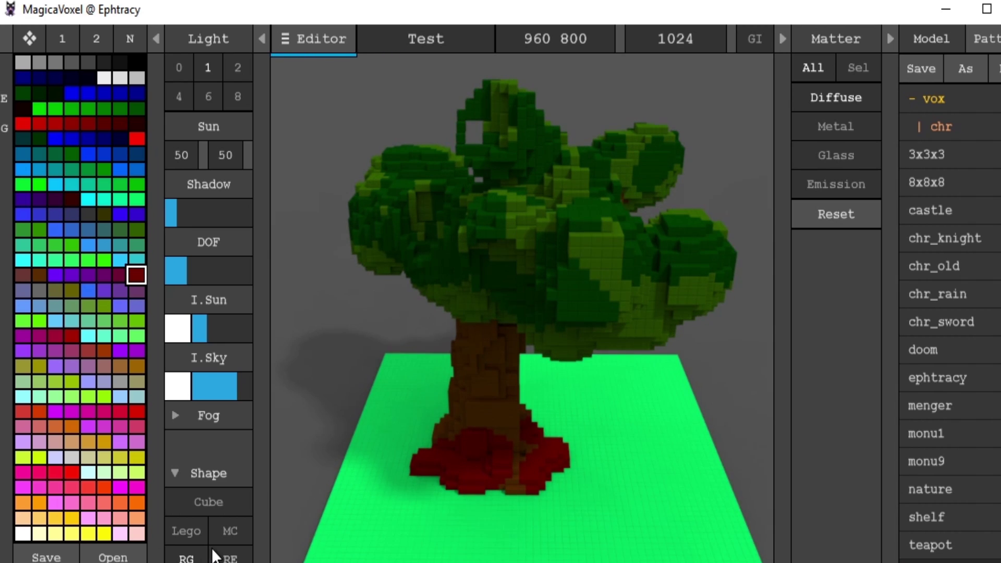
pyautogui.click(215, 556)
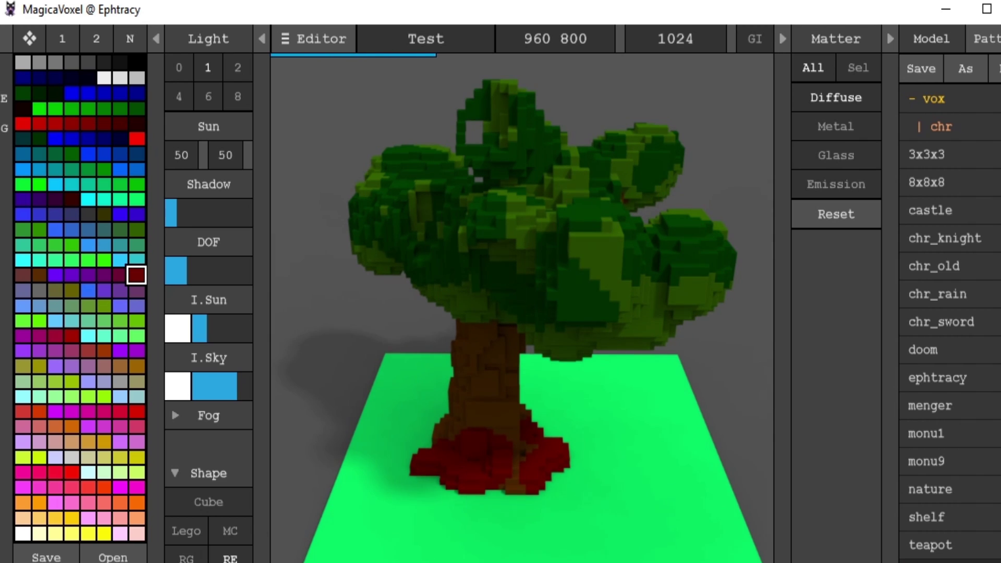
pyautogui.click(230, 558)
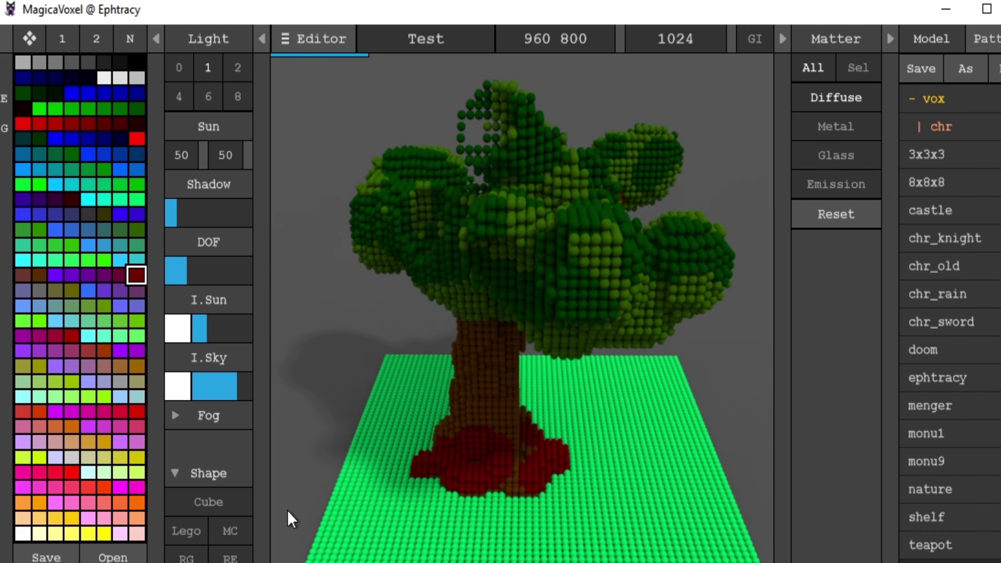
pyautogui.click(230, 558)
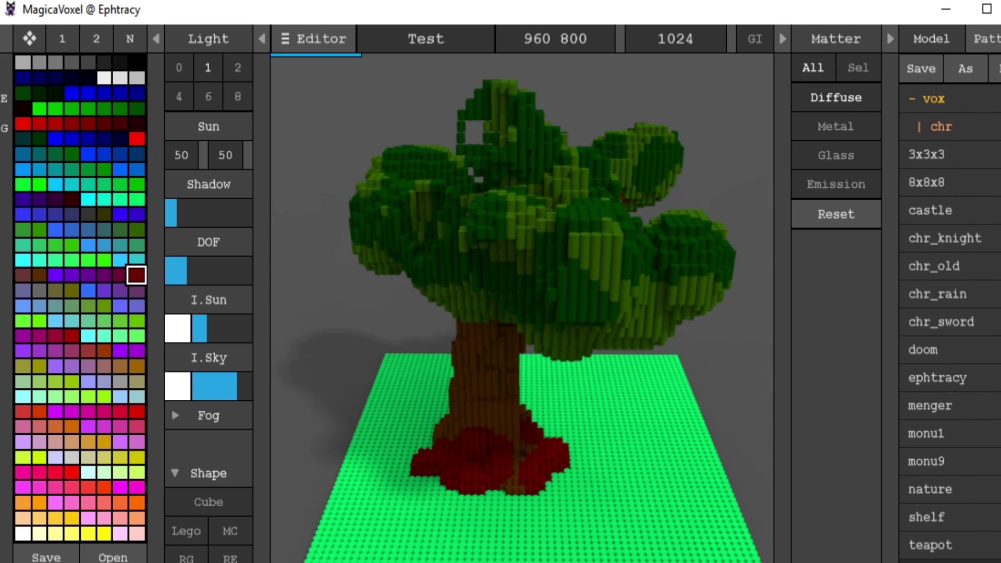
pyautogui.click(187, 531)
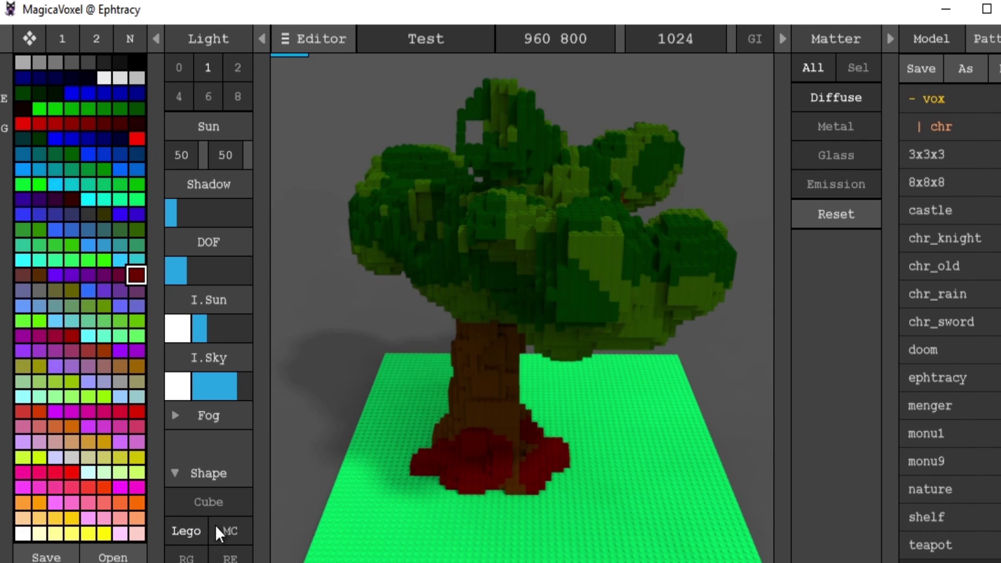
pyautogui.click(246, 501)
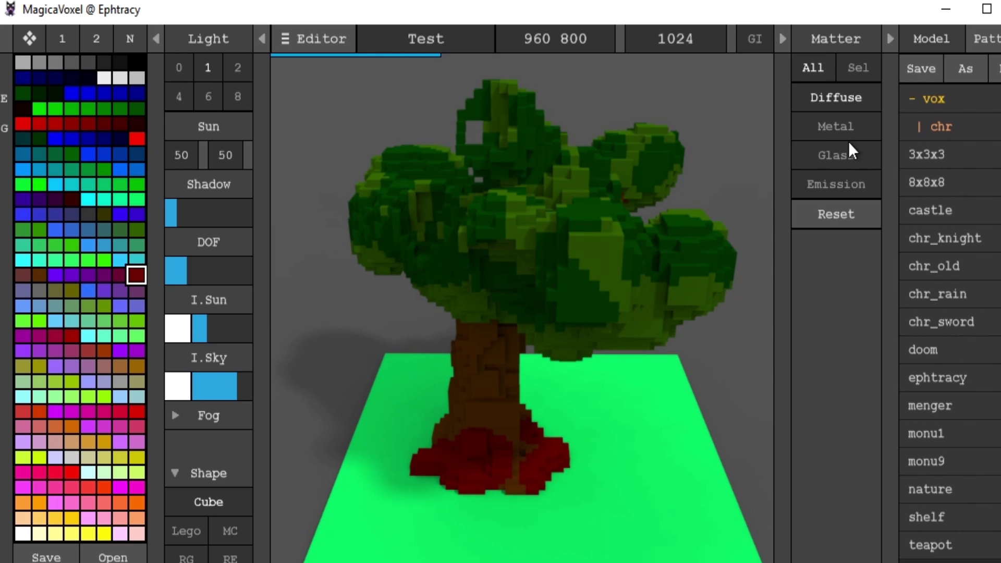
# - Apply the Metal material to all colours with a high Metal amount, raise Rough past the middle, and enable Plastic
pyautogui.click(832, 157)
pyautogui.click(838, 126)
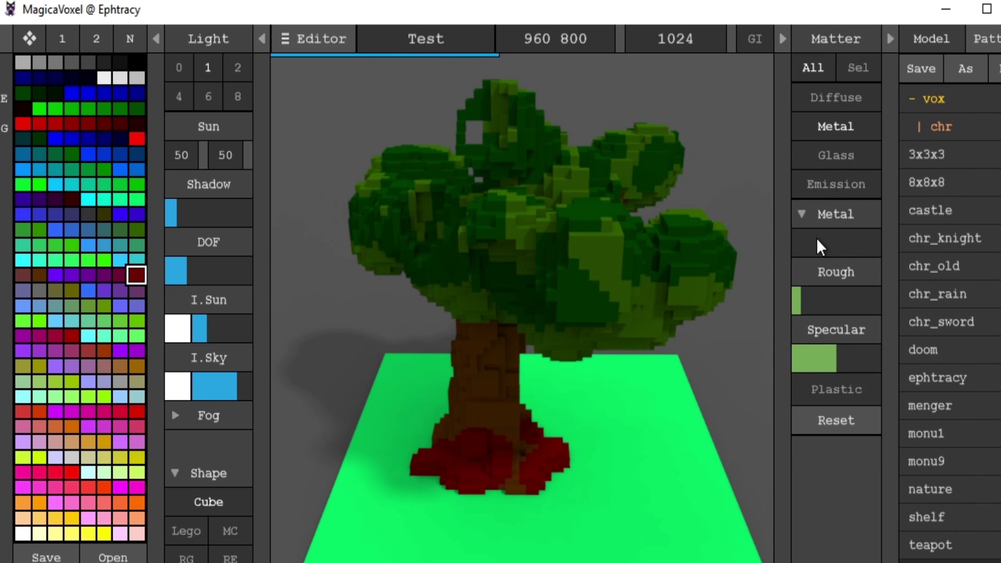
pyautogui.moveTo(804, 251); pyautogui.dragTo(869, 246)
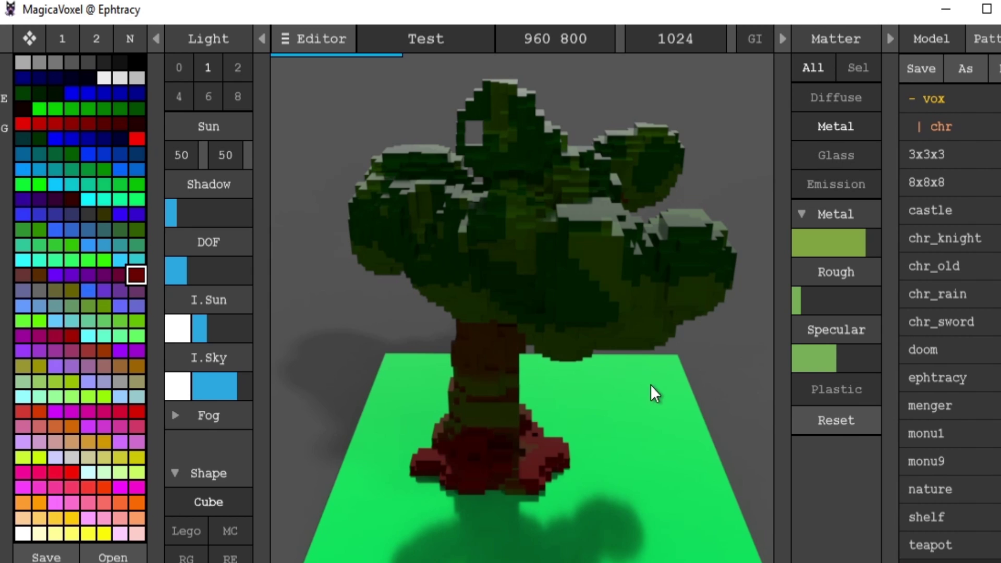
pyautogui.moveTo(712, 441); pyautogui.dragTo(586, 452, button='right')
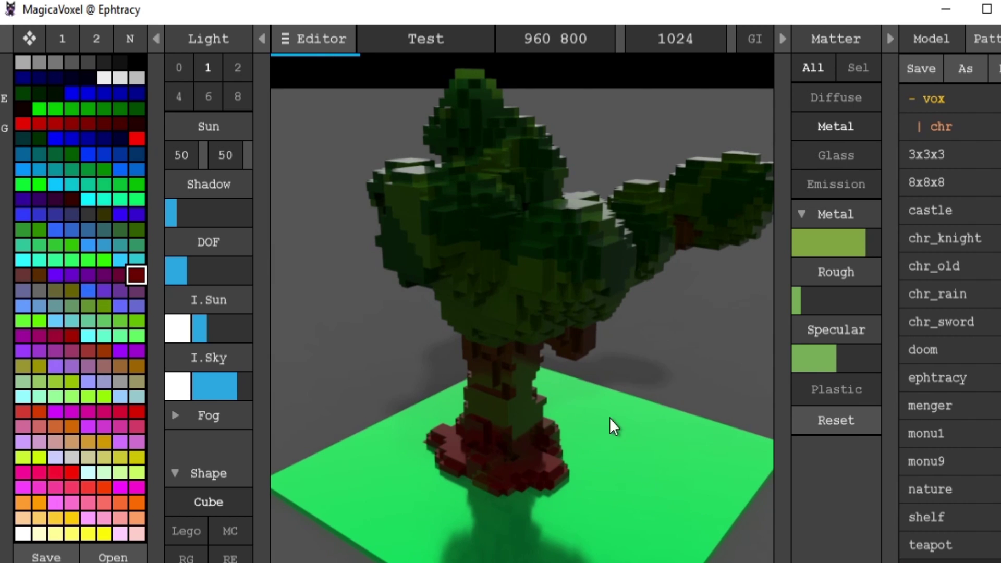
pyautogui.moveTo(464, 339); pyautogui.dragTo(599, 427, button='right')
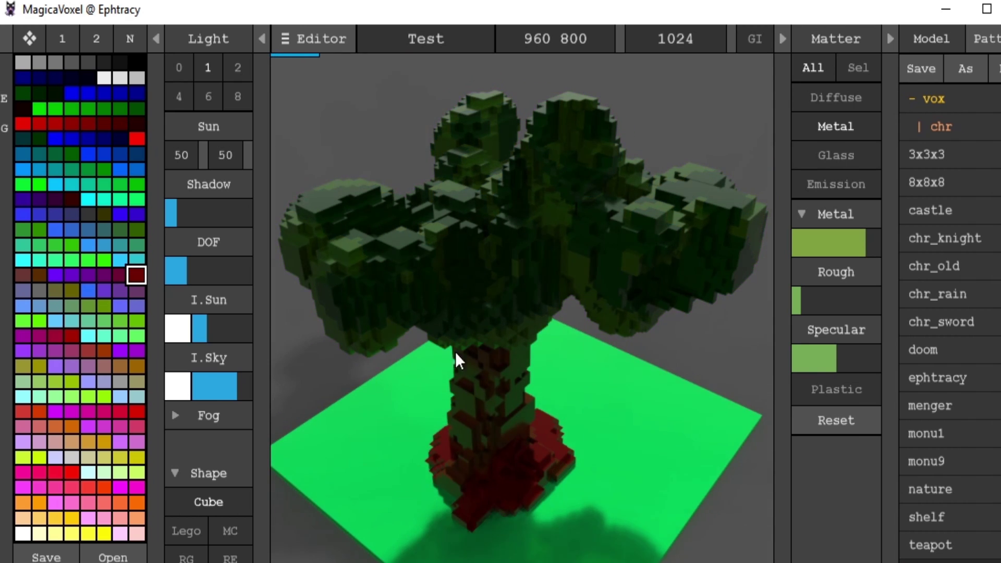
pyautogui.moveTo(816, 302); pyautogui.dragTo(849, 304)
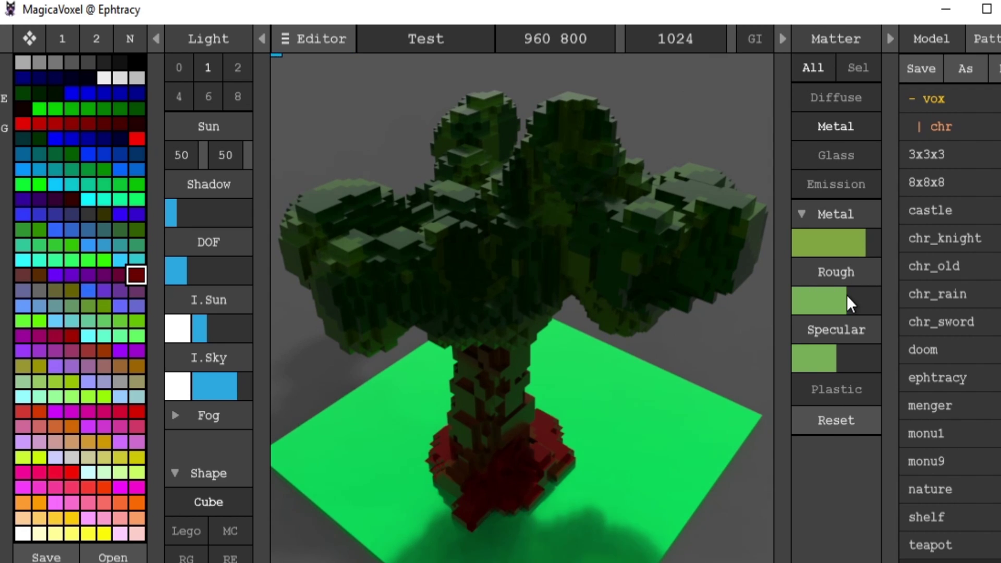
pyautogui.click(845, 393)
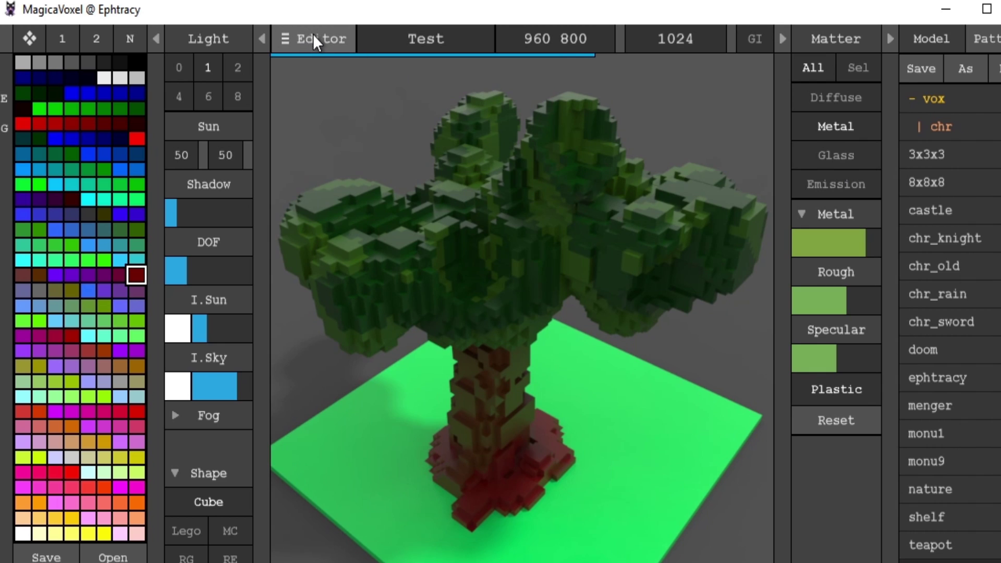
# - Lower the Metal material's Metal, Rough and Specular amounts to zero
pyautogui.click(846, 159)
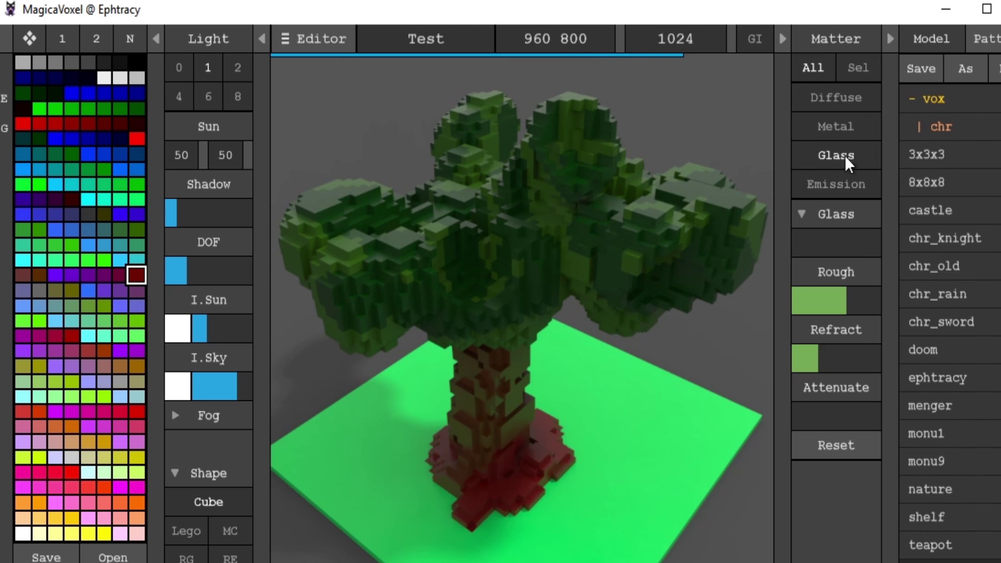
pyautogui.click(824, 128)
pyautogui.moveTo(808, 254); pyautogui.dragTo(776, 258)
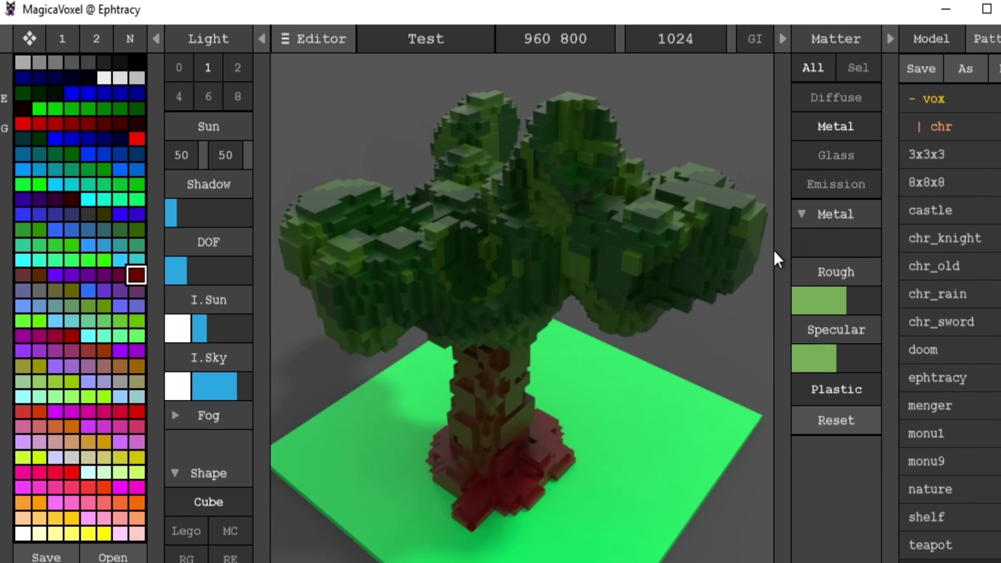
pyautogui.moveTo(836, 299); pyautogui.dragTo(769, 303)
pyautogui.moveTo(798, 345); pyautogui.dragTo(790, 352)
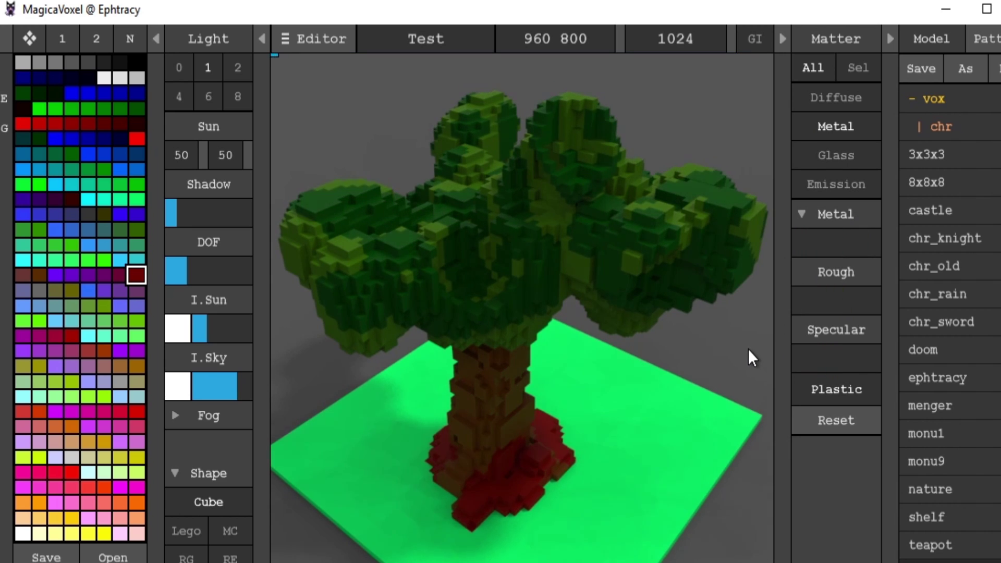
# - Apply the Glass material, try its full amount, reduce it to a low level, and raise Rough and Attenuate
pyautogui.click(842, 156)
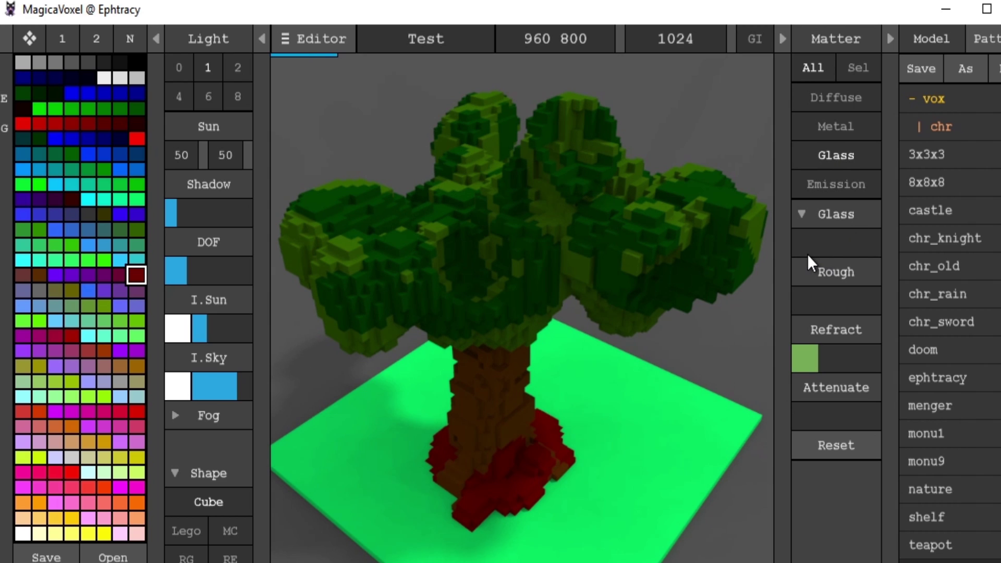
pyautogui.moveTo(809, 255); pyautogui.dragTo(905, 253)
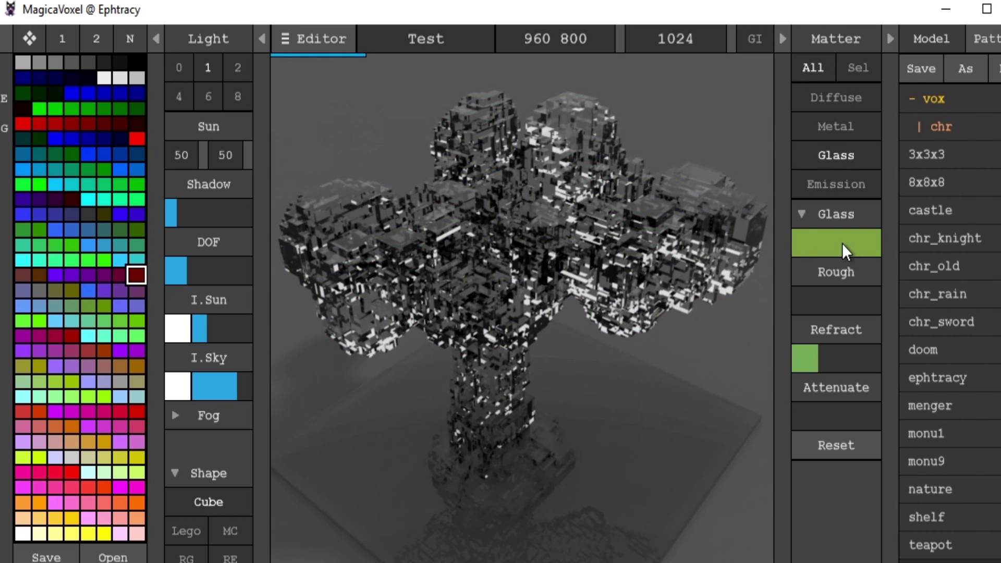
pyautogui.click(808, 244)
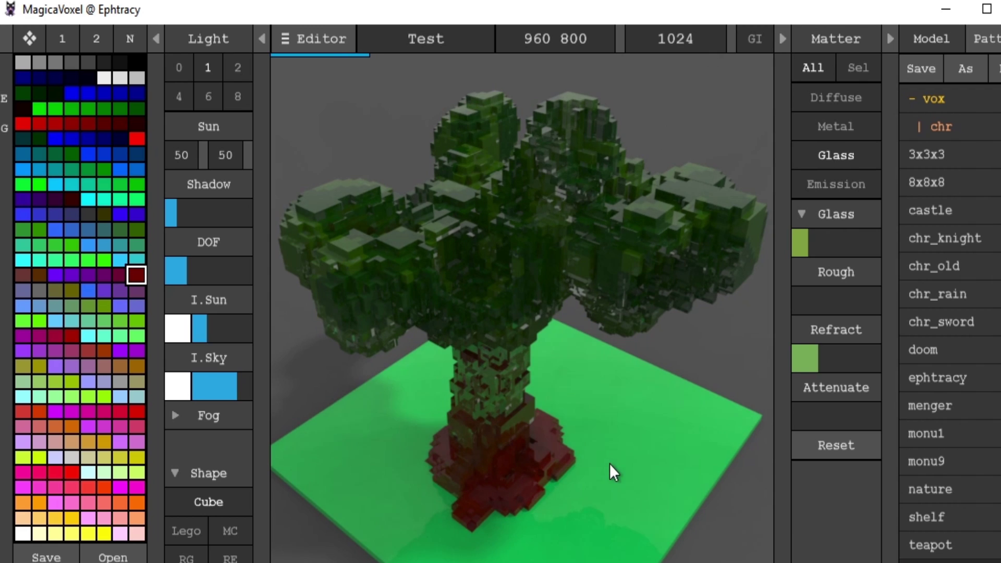
pyautogui.moveTo(582, 495); pyautogui.dragTo(570, 465, button='right')
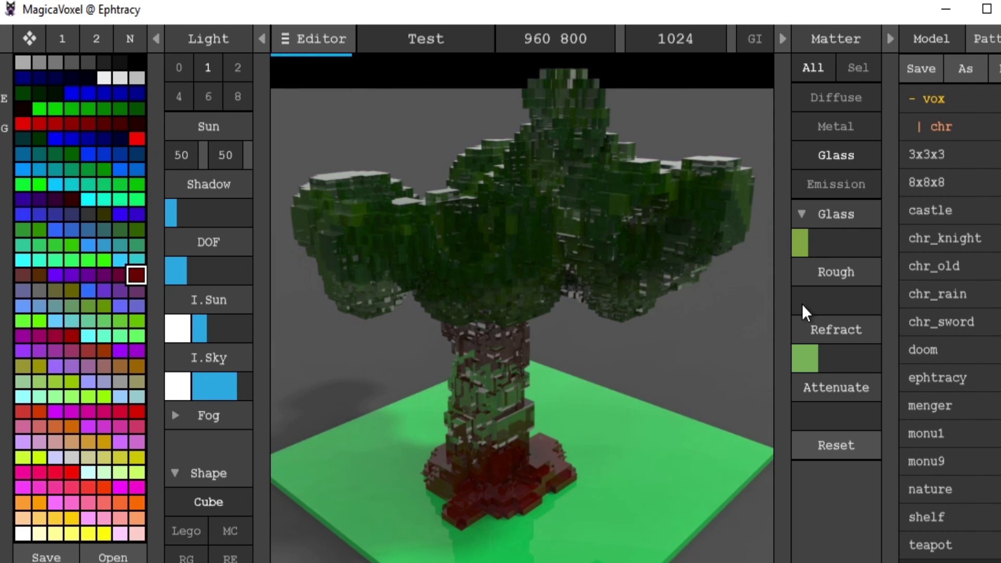
pyautogui.moveTo(825, 299); pyautogui.dragTo(840, 296)
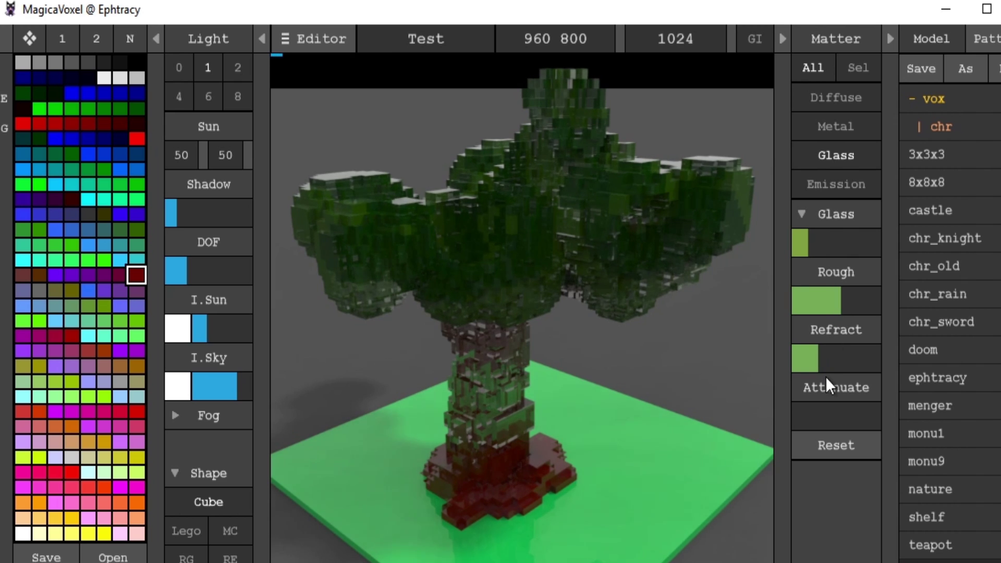
pyautogui.click(822, 418)
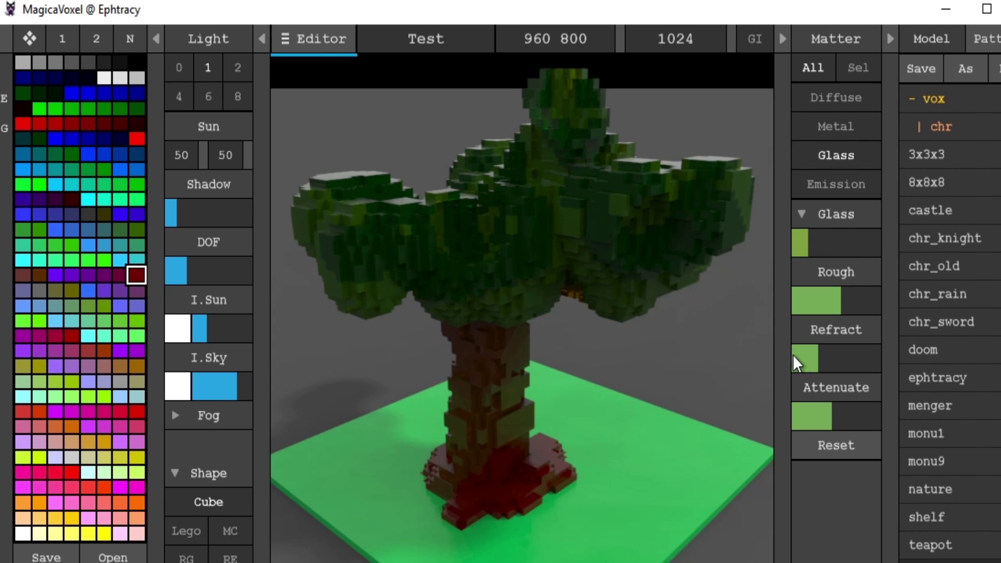
pyautogui.click(817, 417)
# - Lower the Glass material's Glass, Rough, Refract and Attenuate amounts to zero
pyautogui.moveTo(807, 229); pyautogui.dragTo(783, 231)
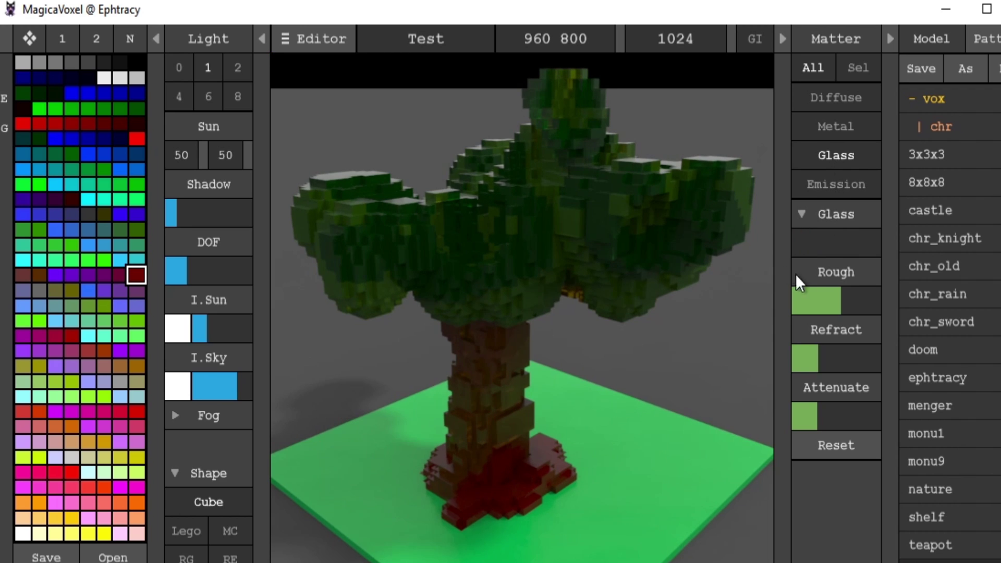
pyautogui.moveTo(801, 301); pyautogui.dragTo(758, 304)
pyautogui.moveTo(822, 366); pyautogui.dragTo(783, 365)
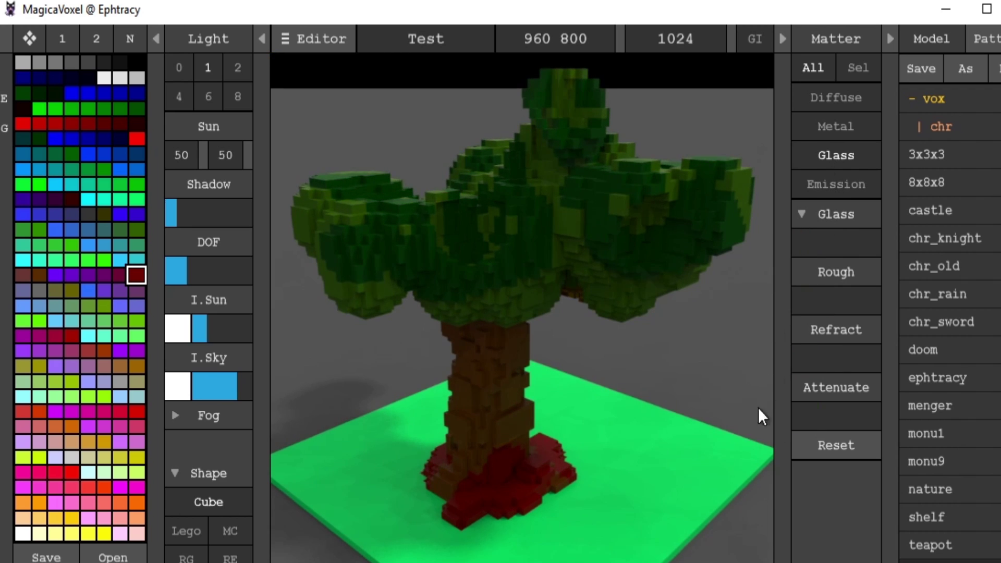
# - Try the Emission material with Emit a little above the middle, lower Emit to zero, and restore the Diffuse material
pyautogui.click(830, 180)
pyautogui.moveTo(823, 240); pyautogui.dragTo(841, 240)
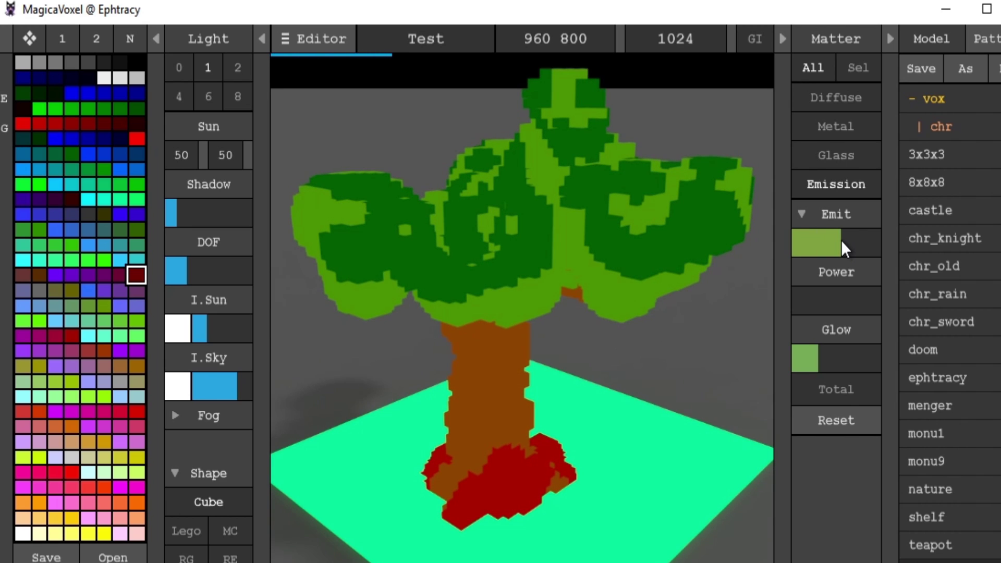
pyautogui.moveTo(842, 241); pyautogui.dragTo(773, 236)
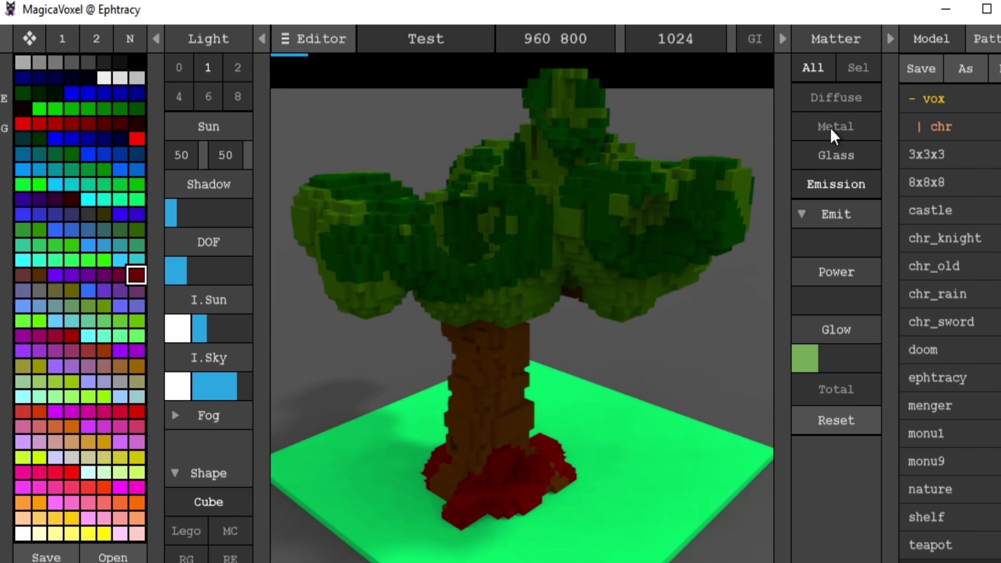
pyautogui.click(823, 98)
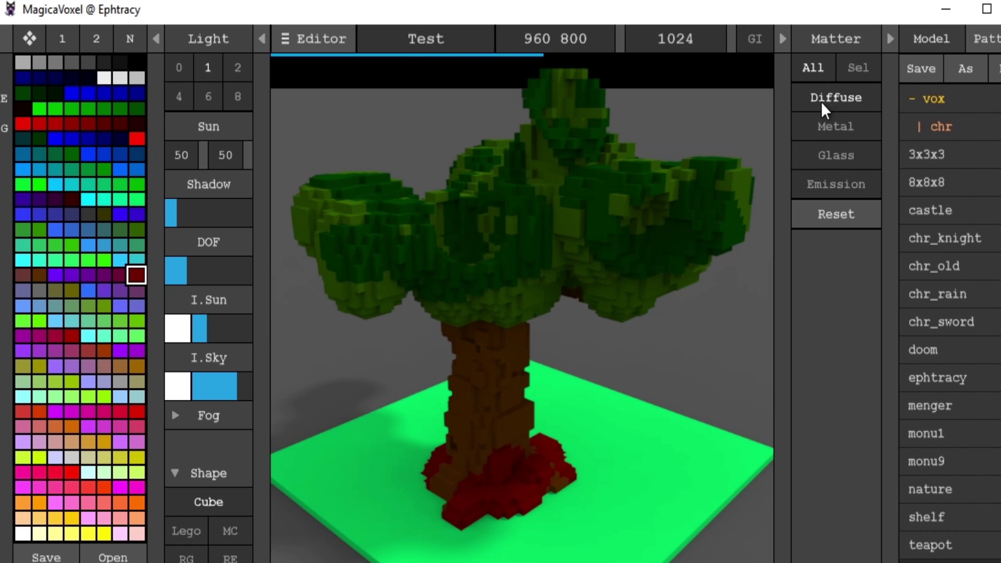
# - Restrict material changes to the selected colour and give the brown trunk colour the Glass material at a low amount
pyautogui.click(860, 66)
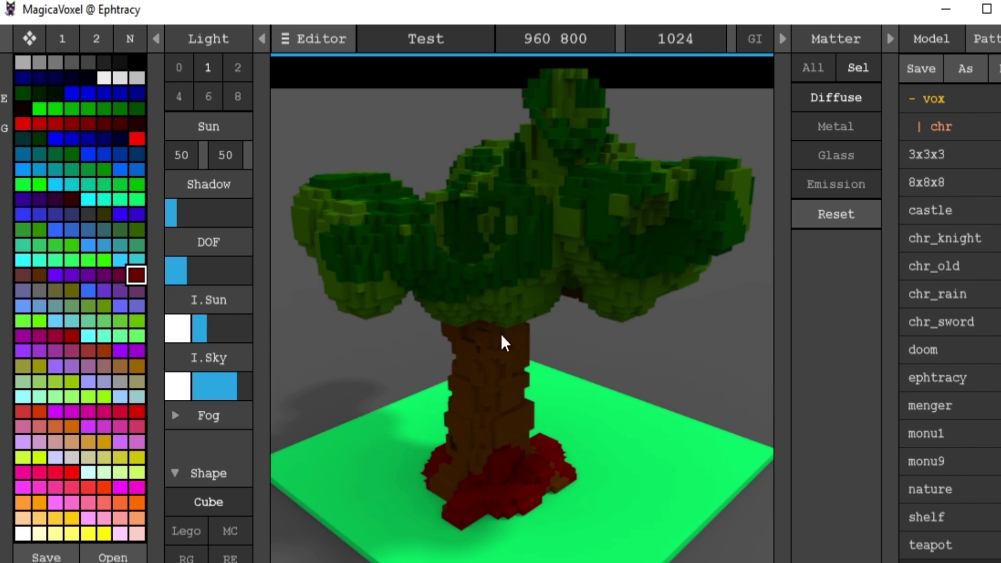
pyautogui.click(511, 358)
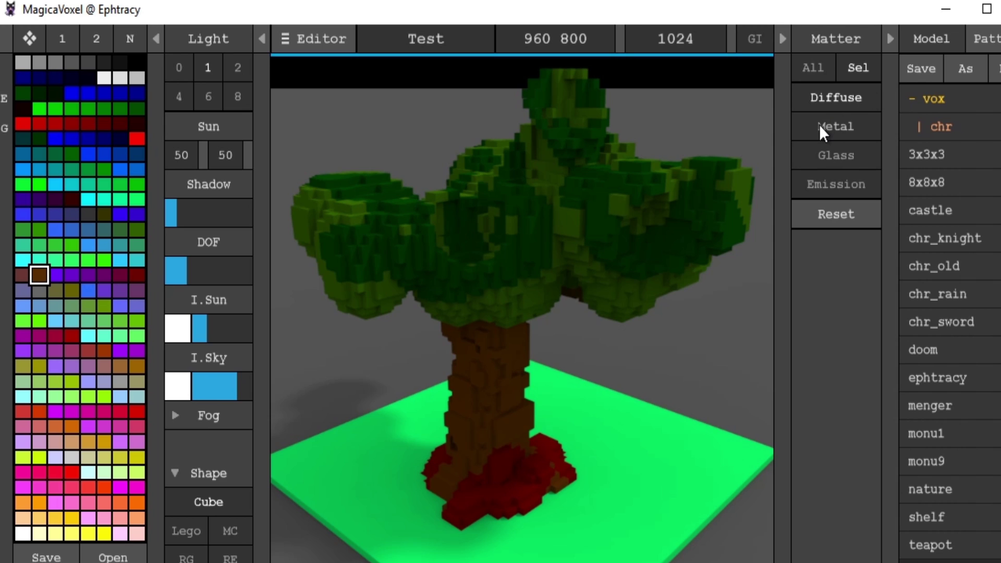
pyautogui.click(829, 153)
pyautogui.moveTo(810, 252)
pyautogui.mouseDown()
pyautogui.moveTo(878, 248)
pyautogui.moveTo(818, 246)
pyautogui.mouseUp()
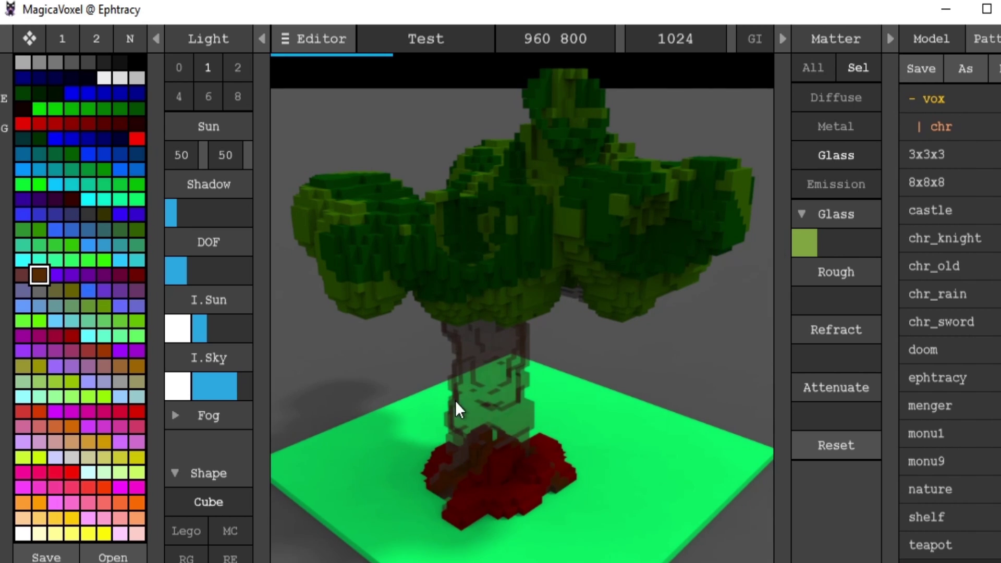
pyautogui.moveTo(554, 486); pyautogui.dragTo(498, 467, button='right')
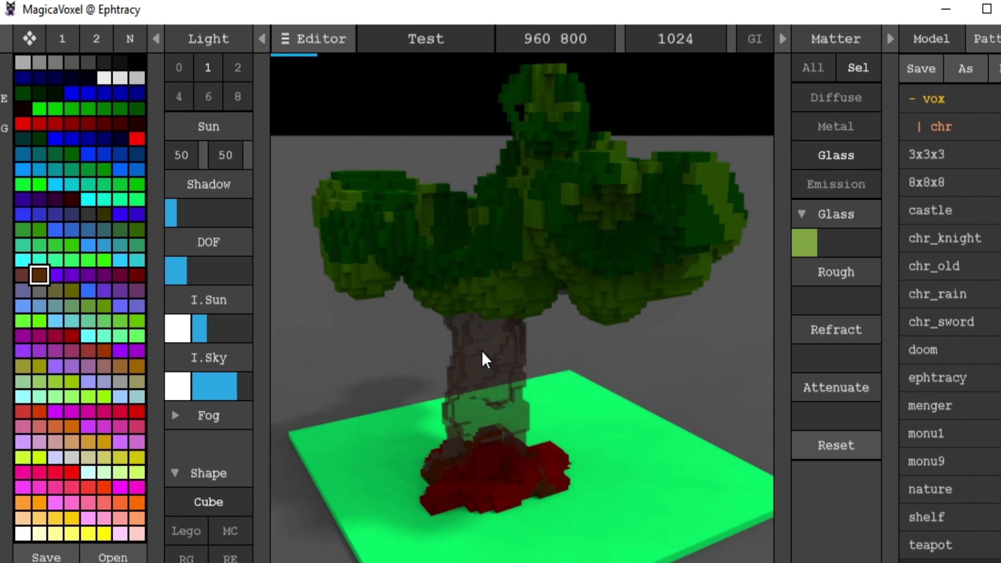
pyautogui.click(798, 249)
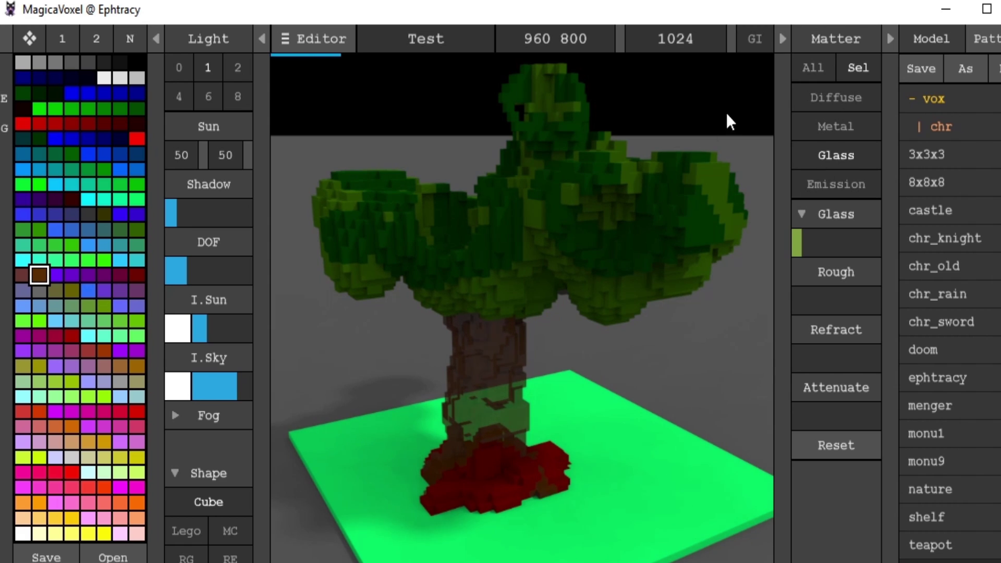
# - Pick the dark green leaf colour and apply the Metal material, trying the full amount and settling at a little above half
pyautogui.click(503, 231)
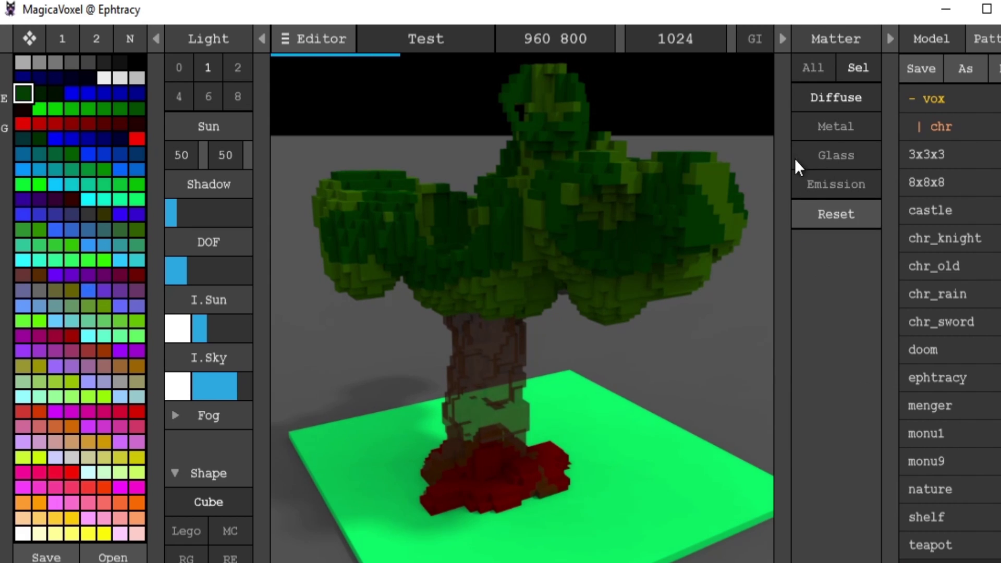
pyautogui.click(846, 129)
pyautogui.moveTo(819, 244); pyautogui.dragTo(900, 245)
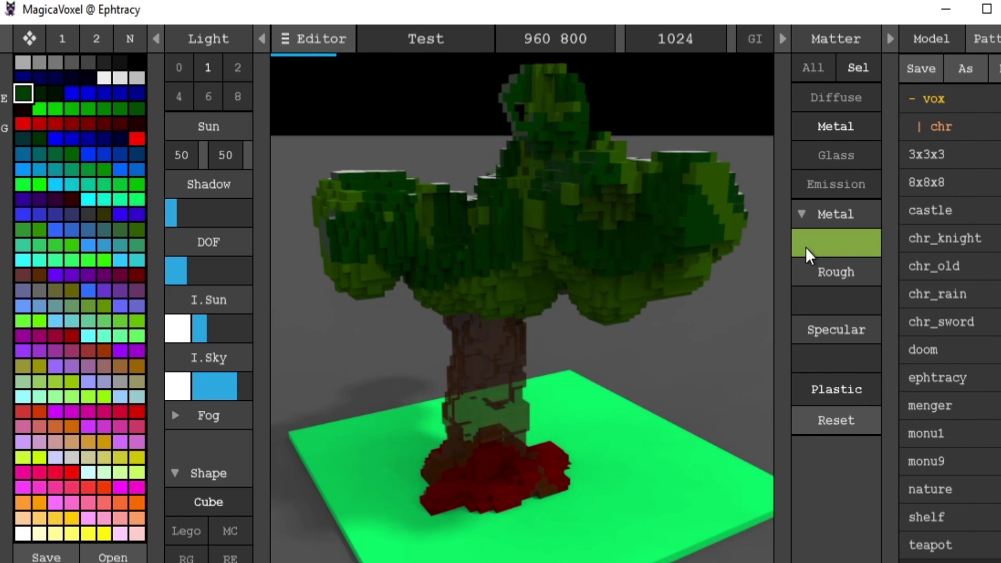
pyautogui.click(830, 252)
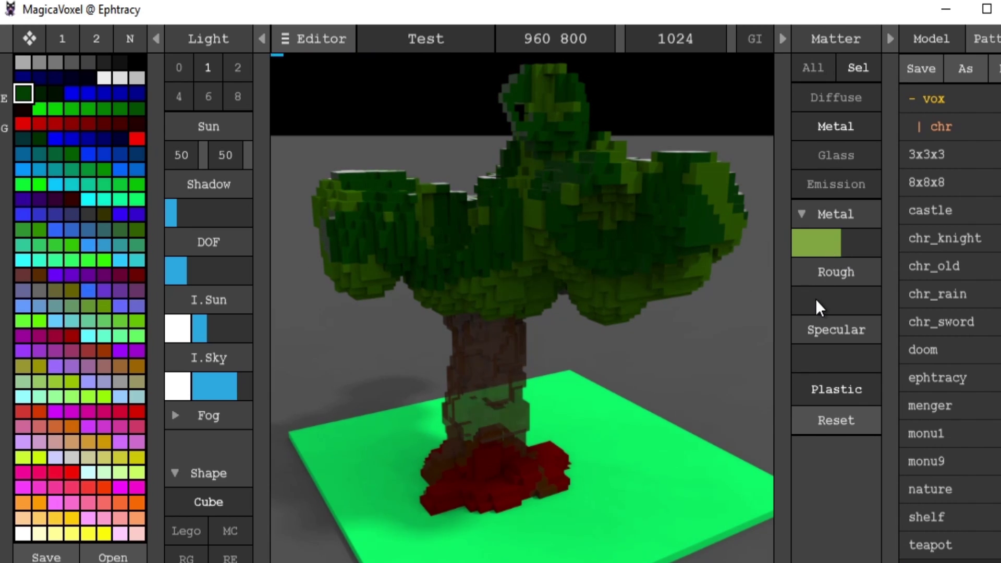
# - Give the lighter green leaf colour the Emission material with low Emit and high Glow, and turn on Total
pyautogui.keyDown('alt'); pyautogui.click(508, 289); pyautogui.keyUp('alt')
pyautogui.click(831, 184)
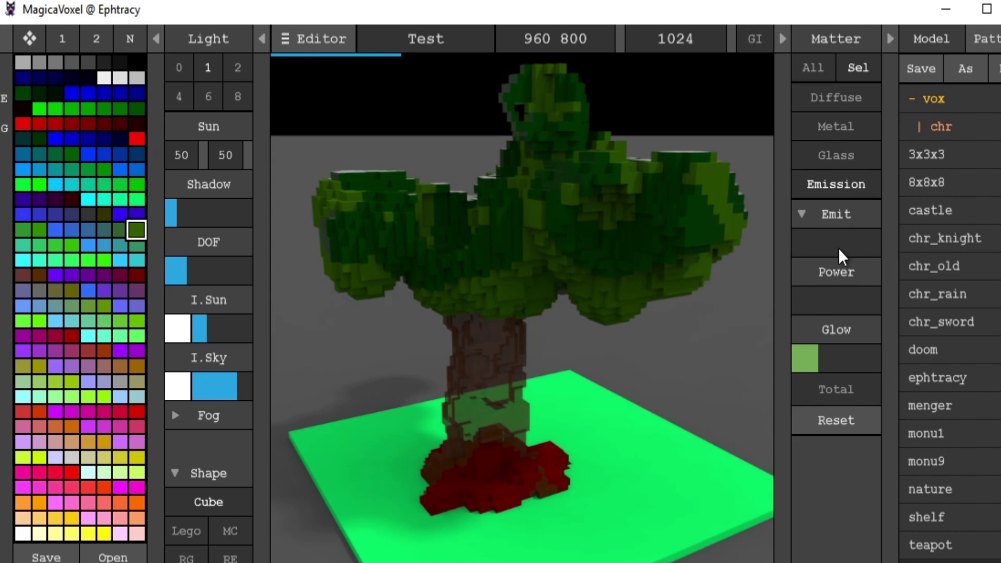
pyautogui.moveTo(839, 248); pyautogui.dragTo(810, 242)
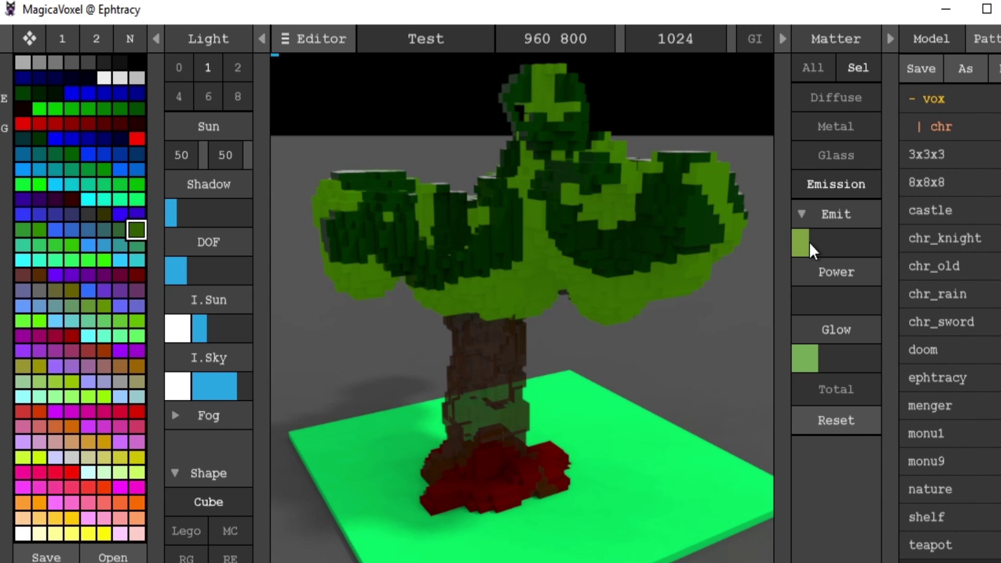
pyautogui.moveTo(812, 359); pyautogui.dragTo(800, 363)
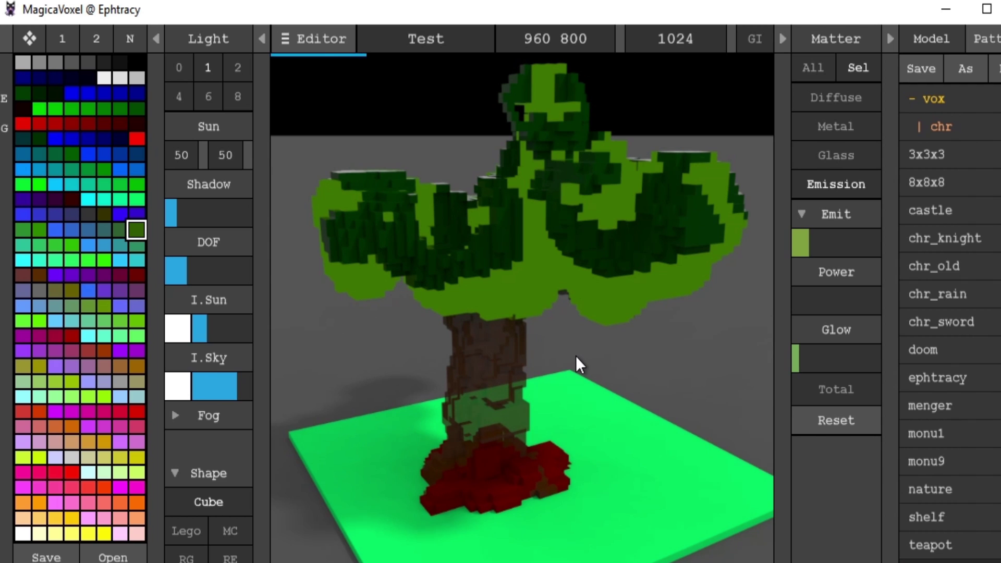
pyautogui.moveTo(791, 359); pyautogui.dragTo(862, 357)
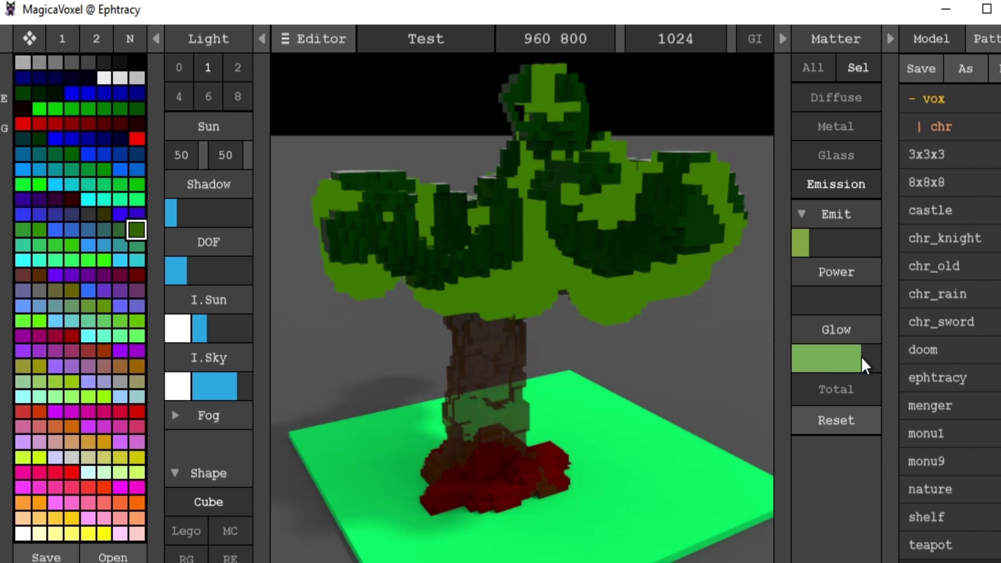
pyautogui.click(833, 389)
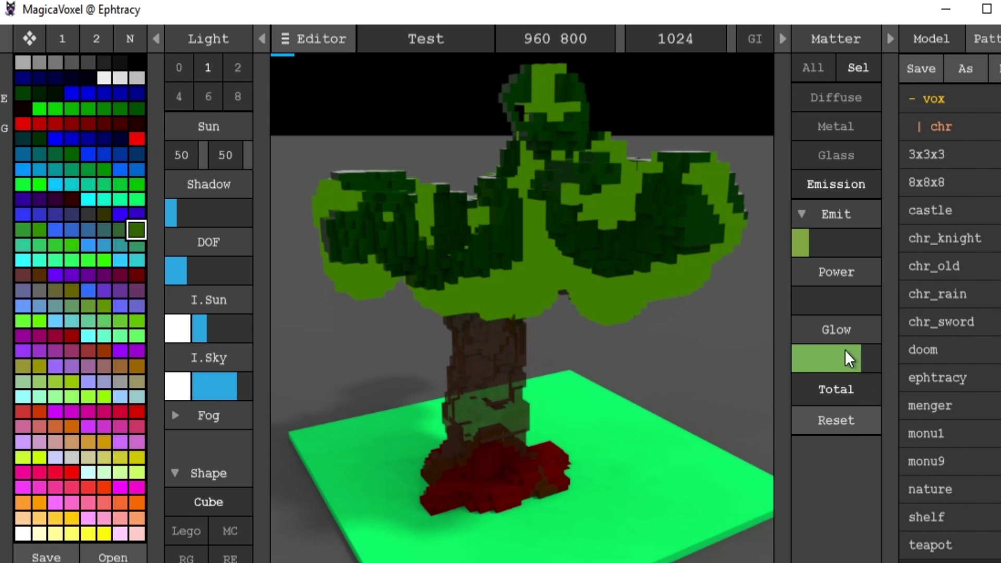
# - Lower the lighter green's Emit and Glow amounts to zero and view the tree from another side
pyautogui.moveTo(820, 248); pyautogui.dragTo(785, 250)
pyautogui.moveTo(882, 365); pyautogui.dragTo(733, 347)
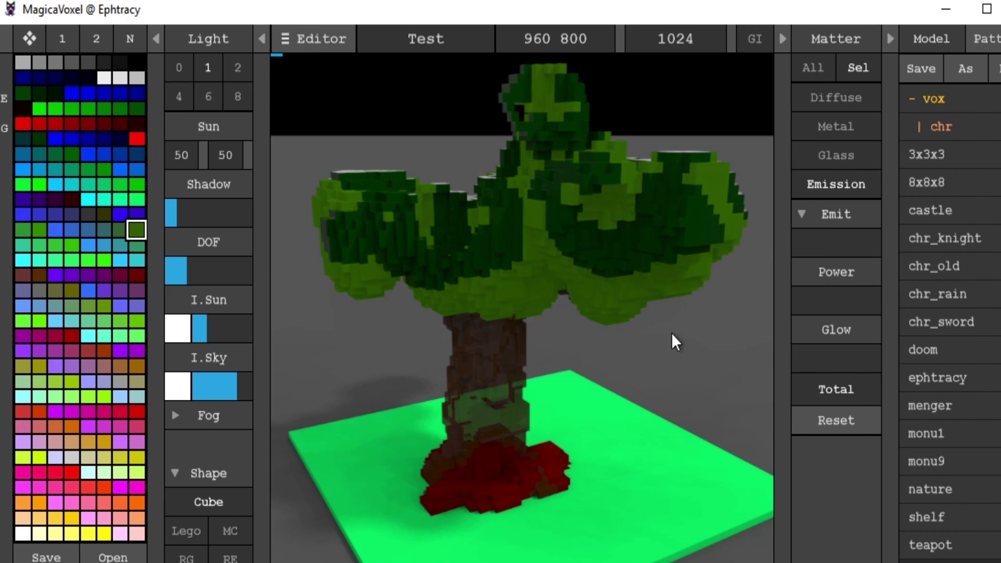
pyautogui.moveTo(354, 212); pyautogui.dragTo(599, 316, button='right')
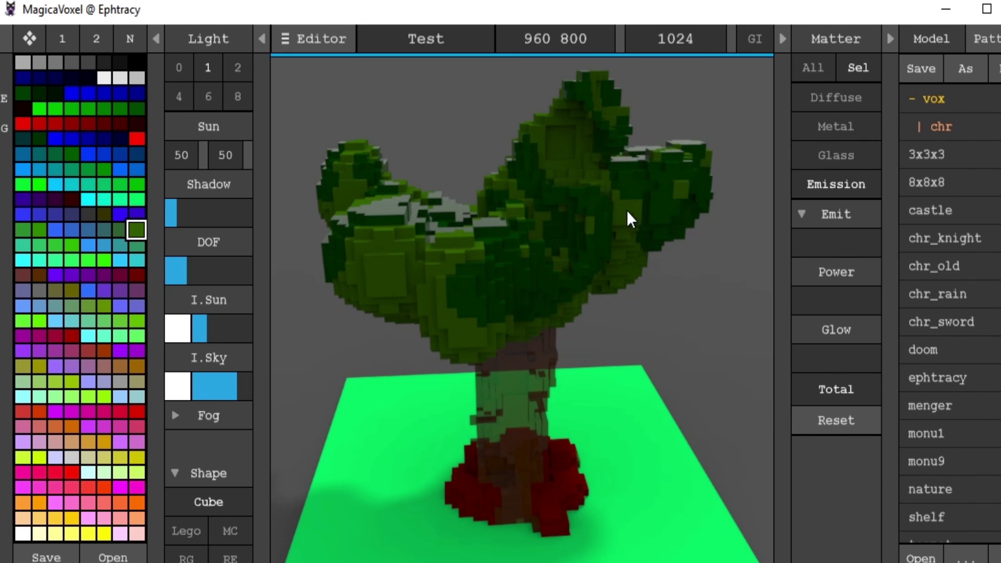
# - Open the chr_knight model and restore the selected green's material to Diffuse
pyautogui.click(946, 240)
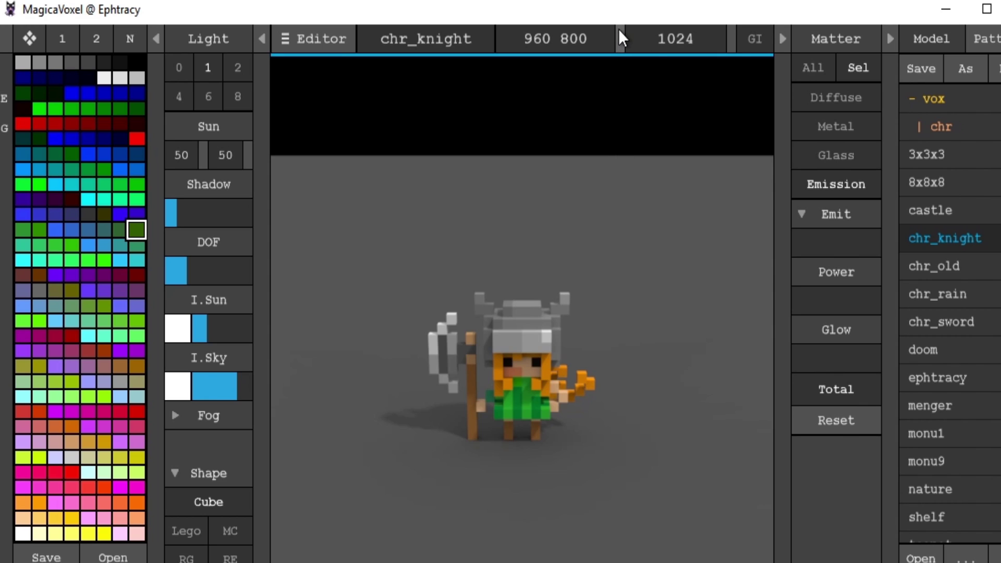
pyautogui.click(830, 97)
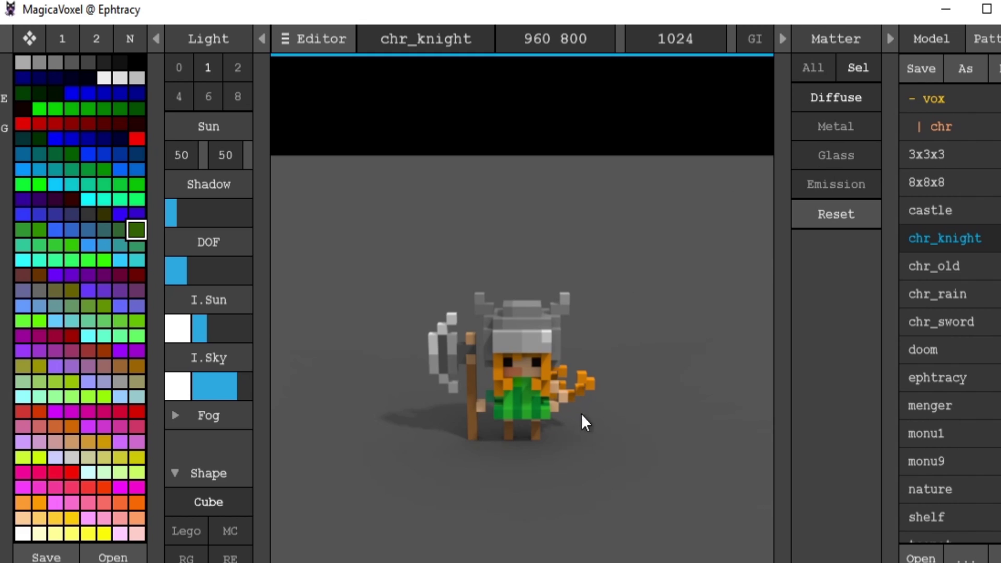
# - Return to the model editor and undo the trial green painting on the knight's helmet
pyautogui.click(313, 40)
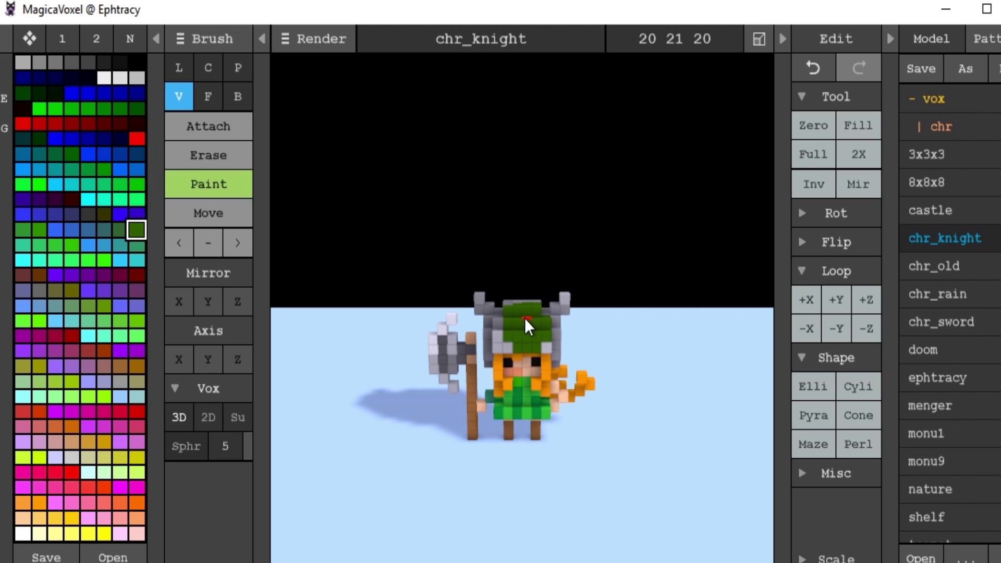
pyautogui.hotkey('ctrl', 'z')
pyautogui.hotkey('ctrl', 'z')
pyautogui.hotkey('ctrl', 'z')
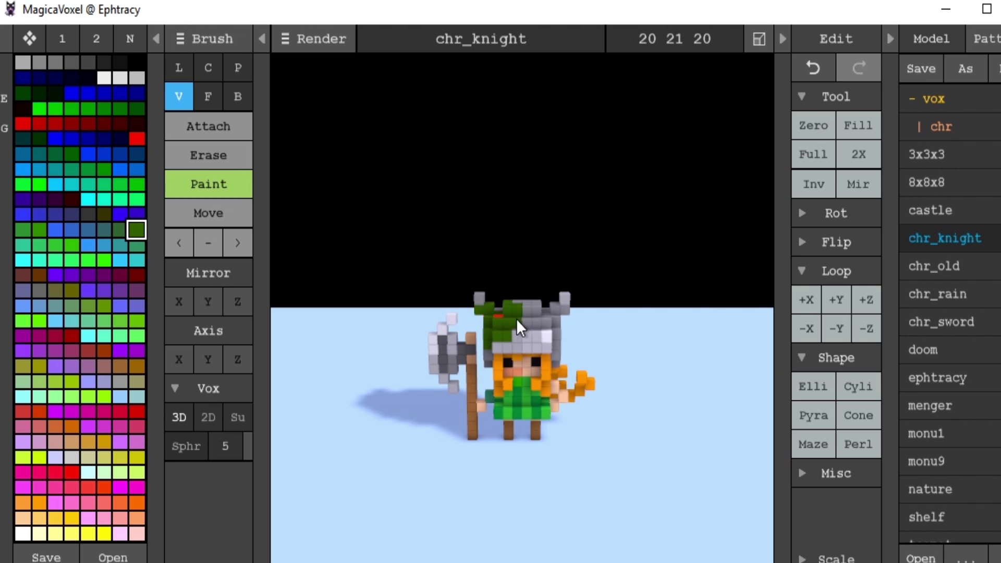
pyautogui.hotkey('ctrl', 'z')
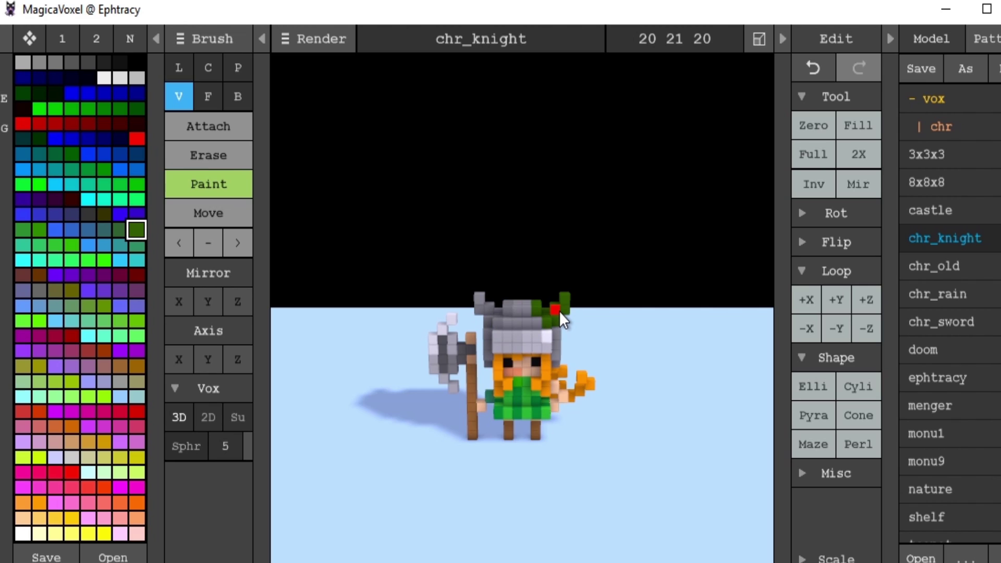